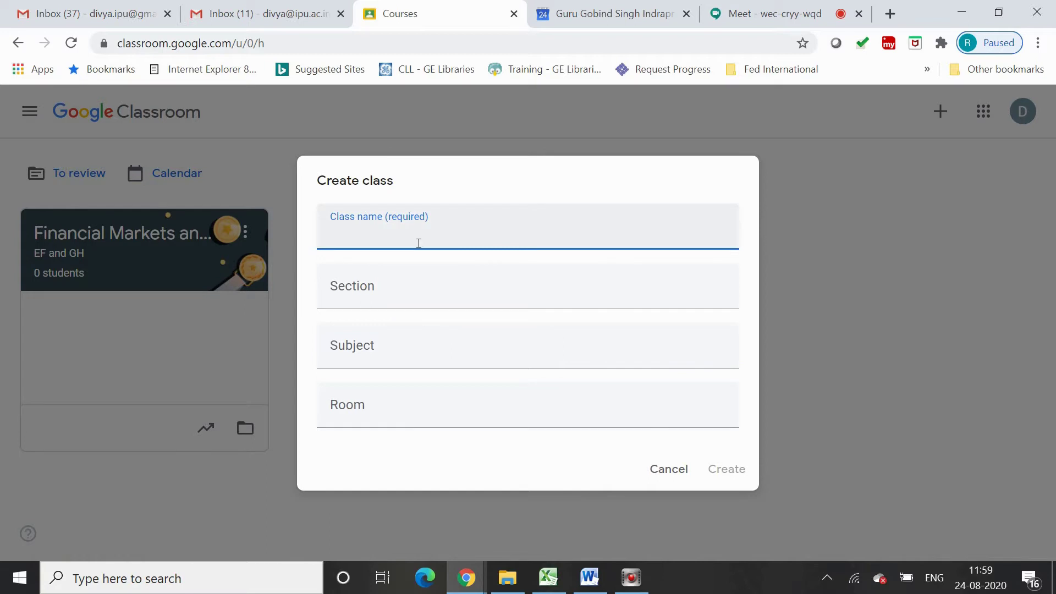
# Enter the class name 'Financial Derivatives Course - MBA (Financial Analysis) III Semester'
pyautogui.write('nancial Der')
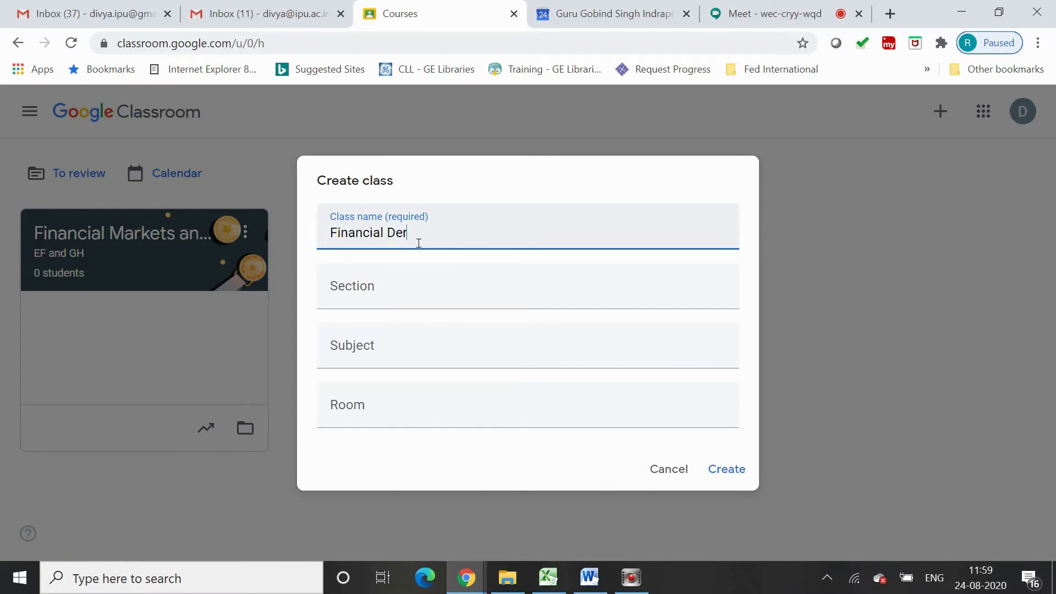
pyautogui.write('iva')
pyautogui.write('tives Class')
pyautogui.write(' M')
pyautogui.press('BackSpace')
pyautogui.press('BackSpace')
pyautogui.press('BackSpace')
pyautogui.press('BackSpace')
pyautogui.press('BackSpace')
pyautogui.write('Our')
pyautogui.press('BackSpace')
pyautogui.press('BackSpace')
pyautogui.press('BackSpace')
pyautogui.write('ourse - MBA (')
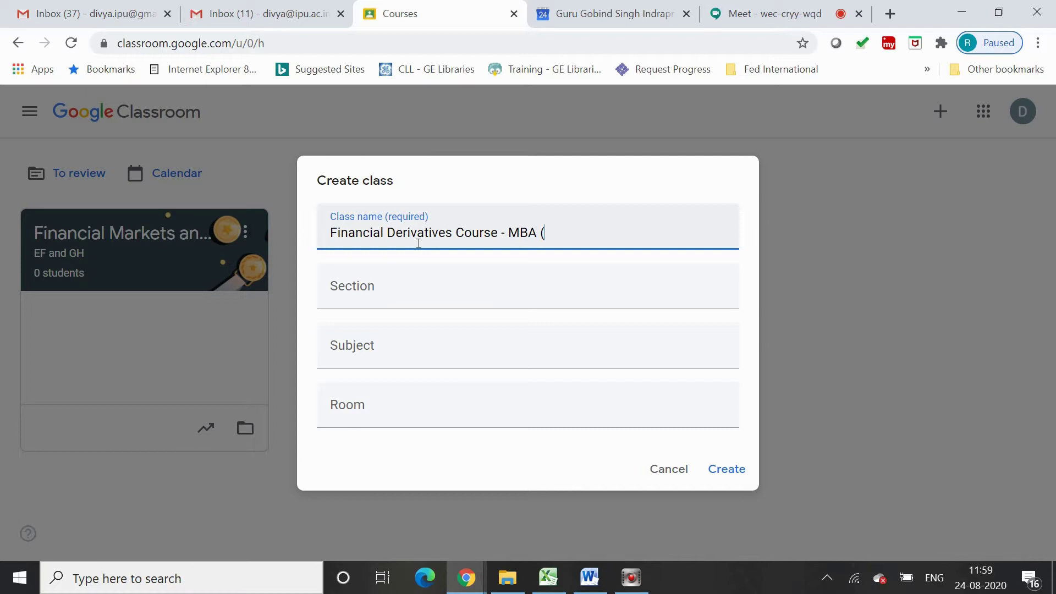
pyautogui.write('Financial Analysis) #')
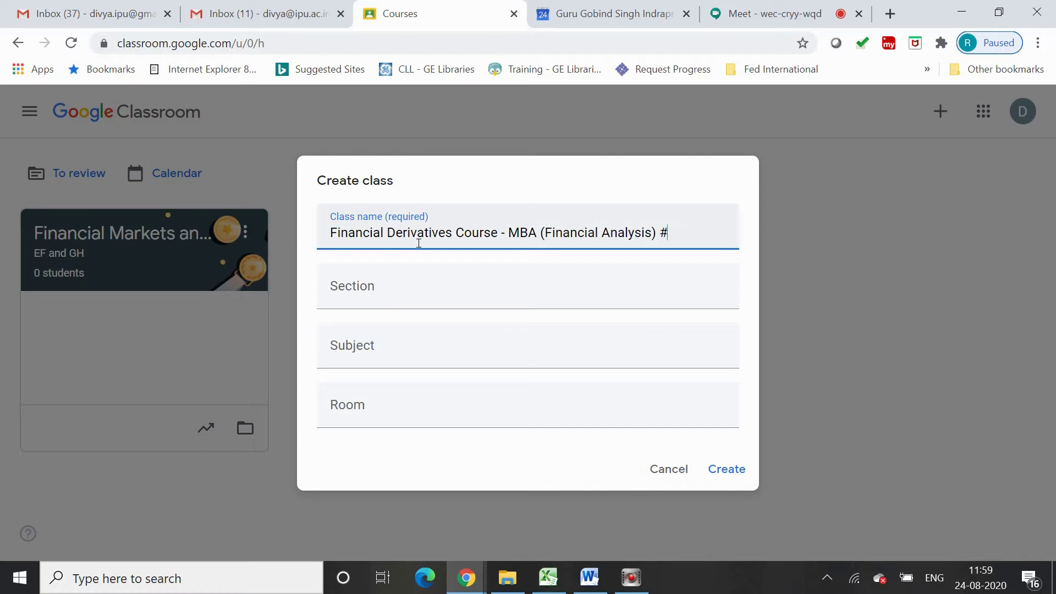
pyautogui.press('BackSpace')
pyautogui.write('3')
pyautogui.press('BackSpace')
pyautogui.write('III Semester')
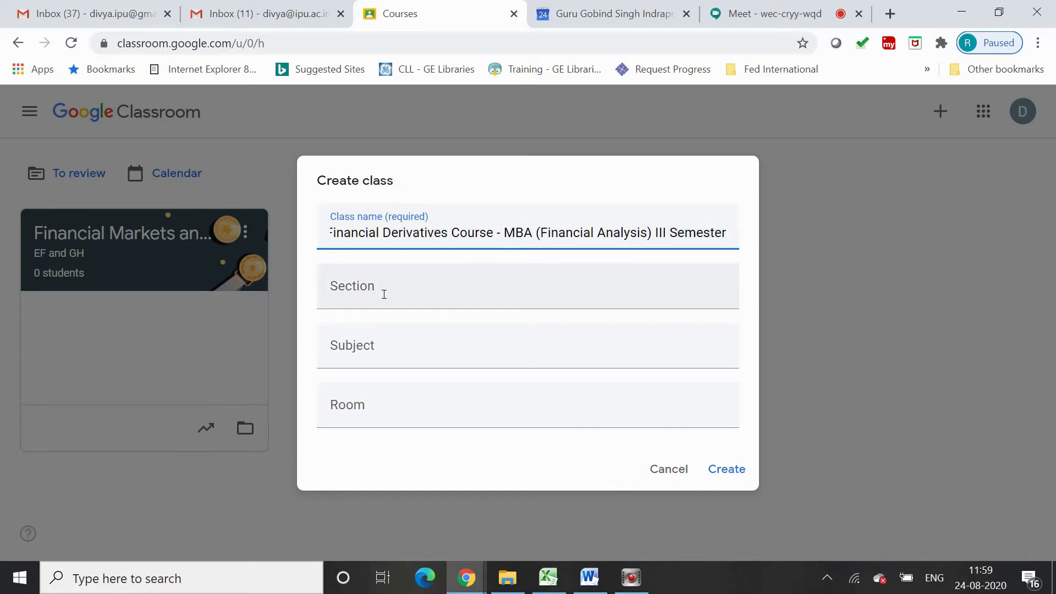
# Set section 'MBA (FA) III Semester', subject 'Financial Derivatives' and room 'D-503', then create the class
pyautogui.click(384, 294)
pyautogui.write('MBA (FA) III S')
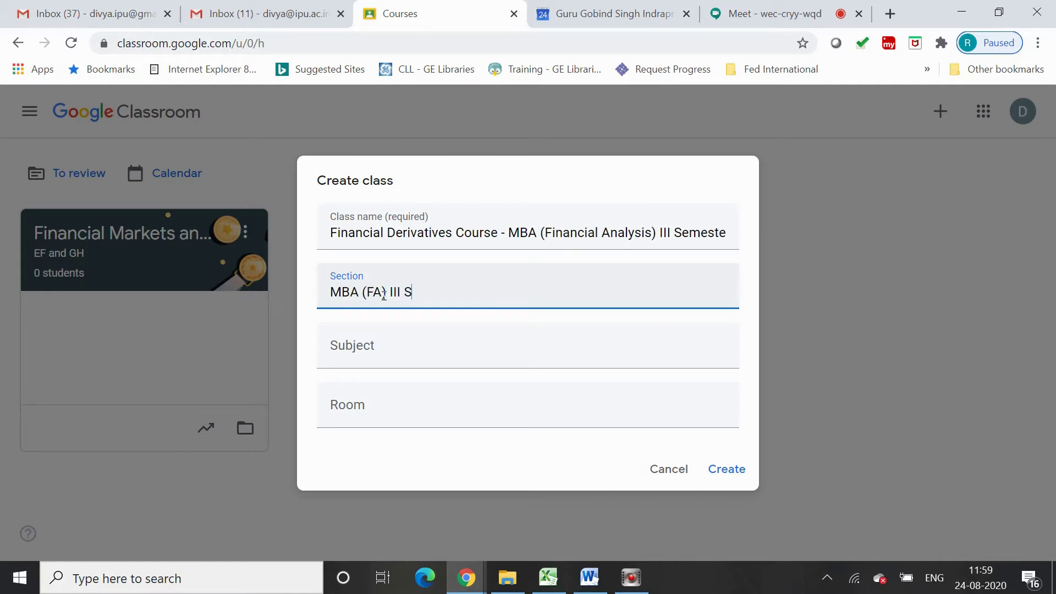
pyautogui.write('emester')
pyautogui.click(390, 366)
pyautogui.write('F')
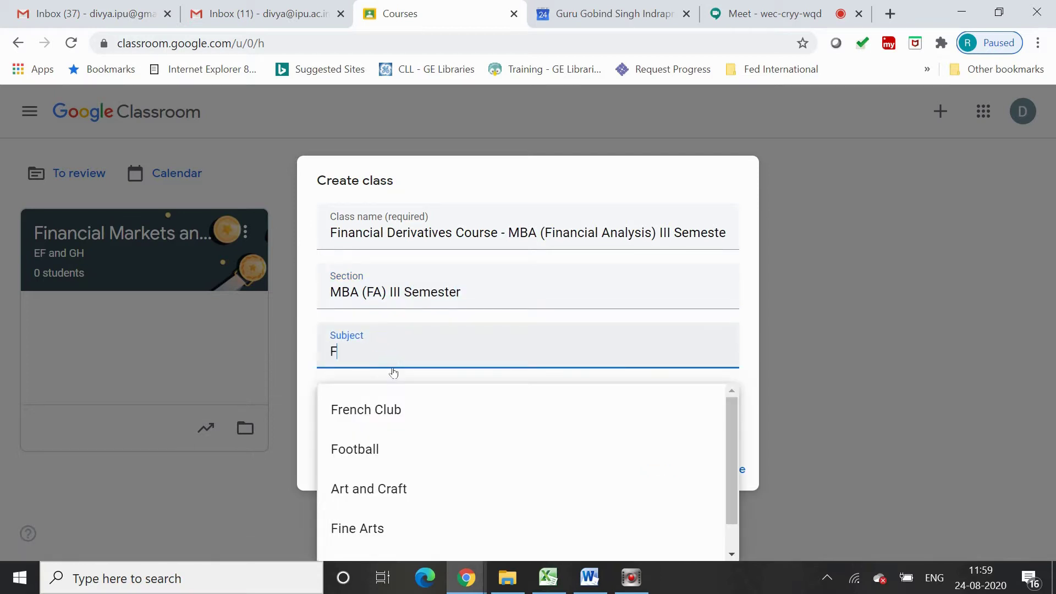
pyautogui.write('inancial Derivatives')
pyautogui.click(393, 415)
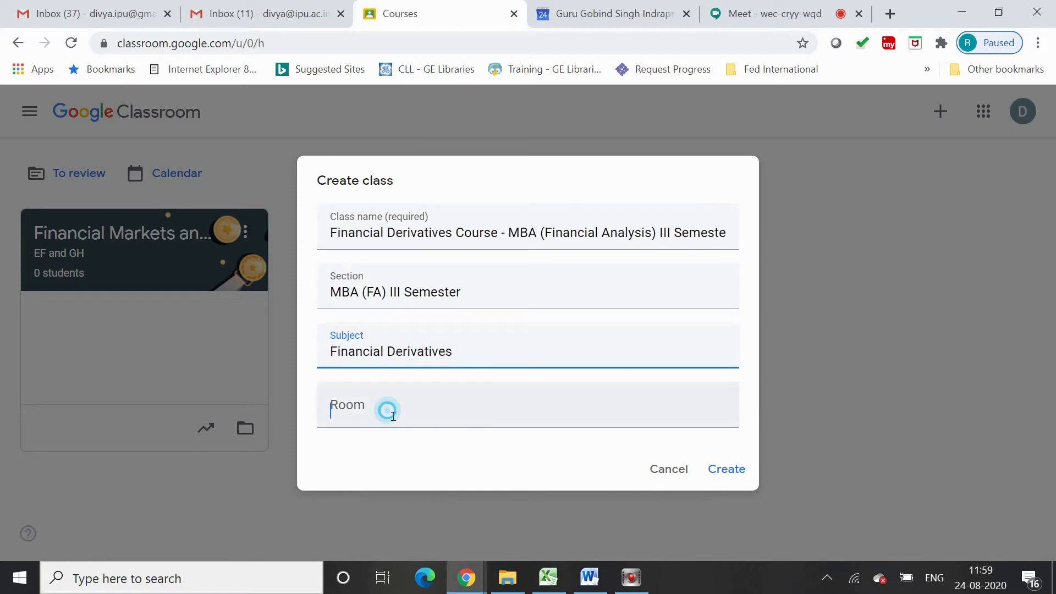
pyautogui.write('D-')
pyautogui.write('5')
pyautogui.write('02')
pyautogui.press('BackSpace')
pyautogui.write('3')
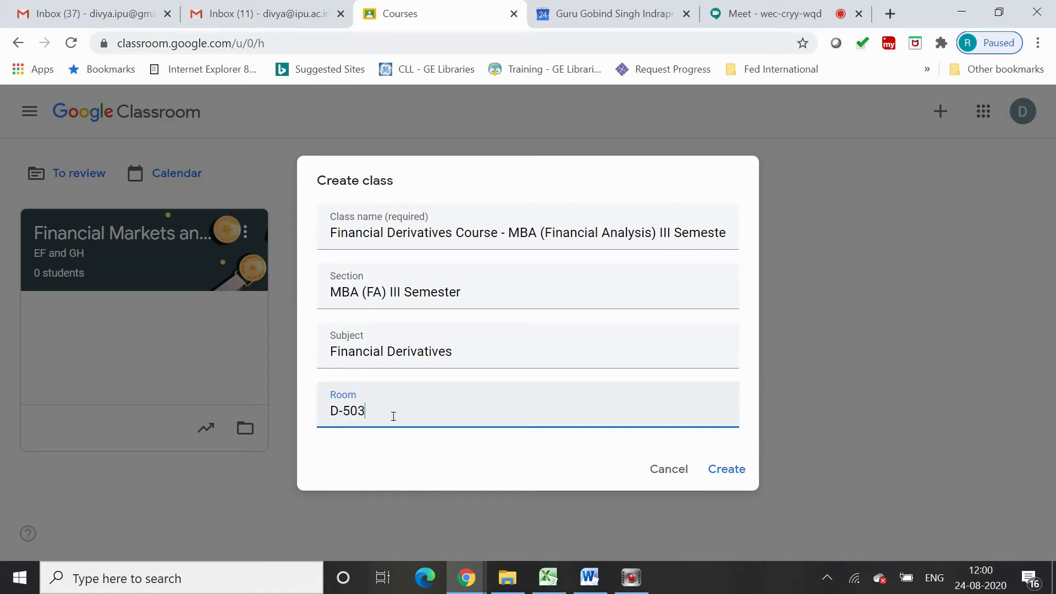
pyautogui.click(721, 470)
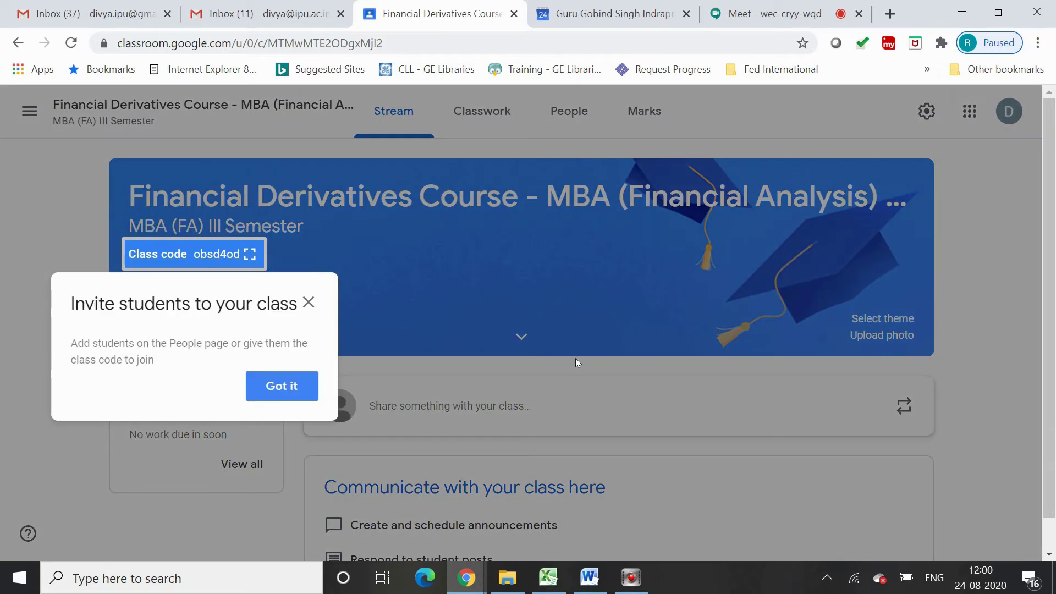
# Copy the Financial Derivatives class invitation link from the enlarged class code, then switch to Gmail
pyautogui.click(309, 300)
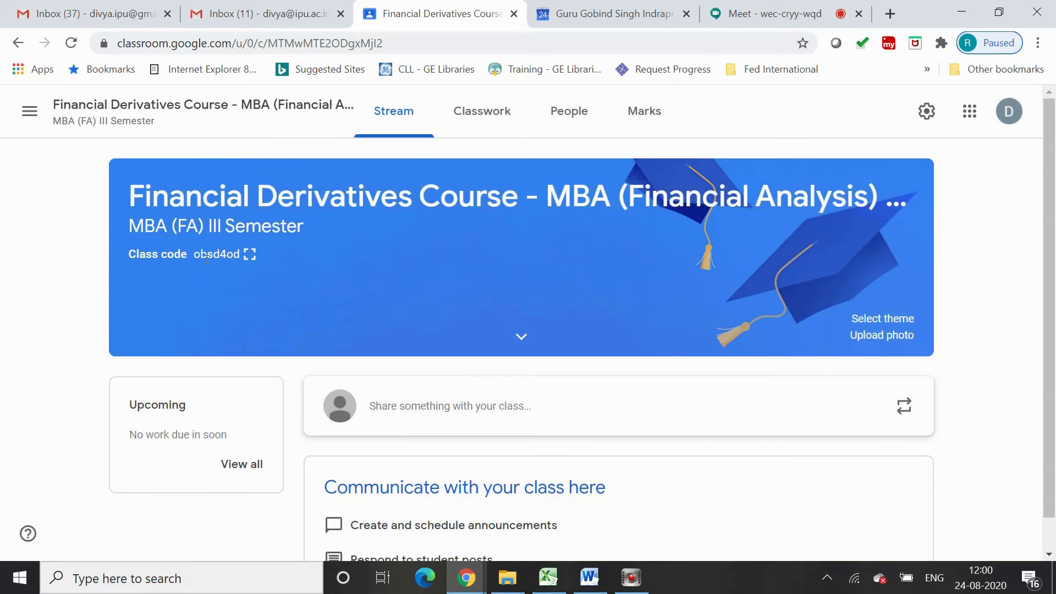
pyautogui.click(249, 254)
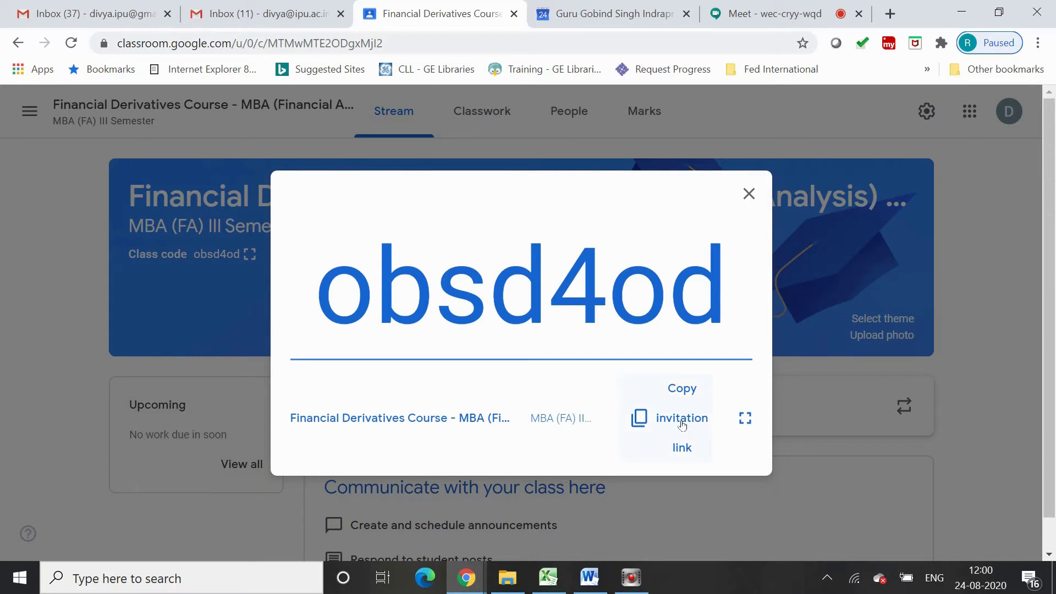
pyautogui.click(682, 424)
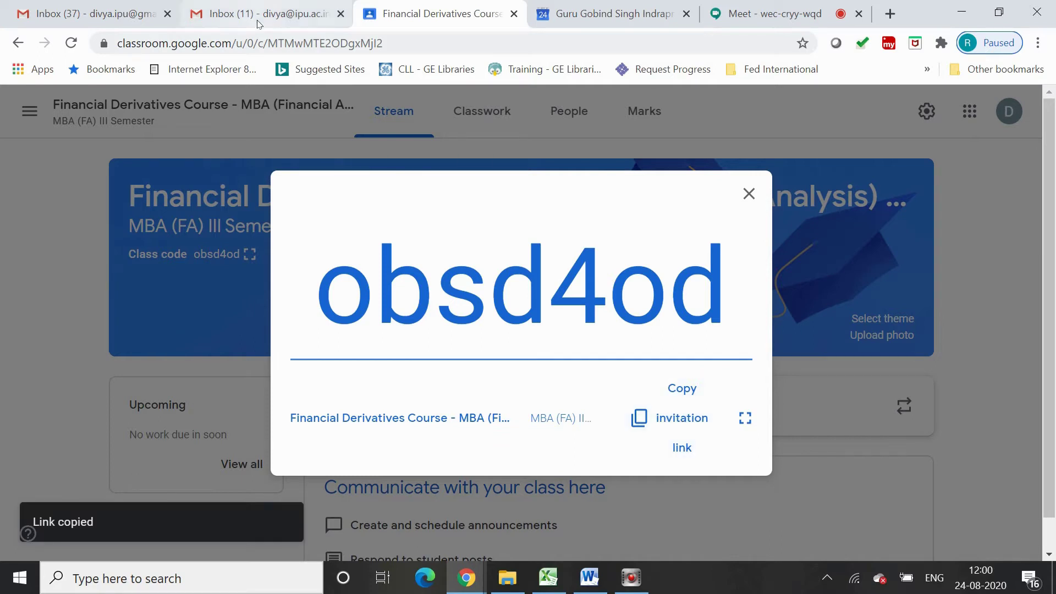
pyautogui.click(113, 14)
pyautogui.click(342, 112)
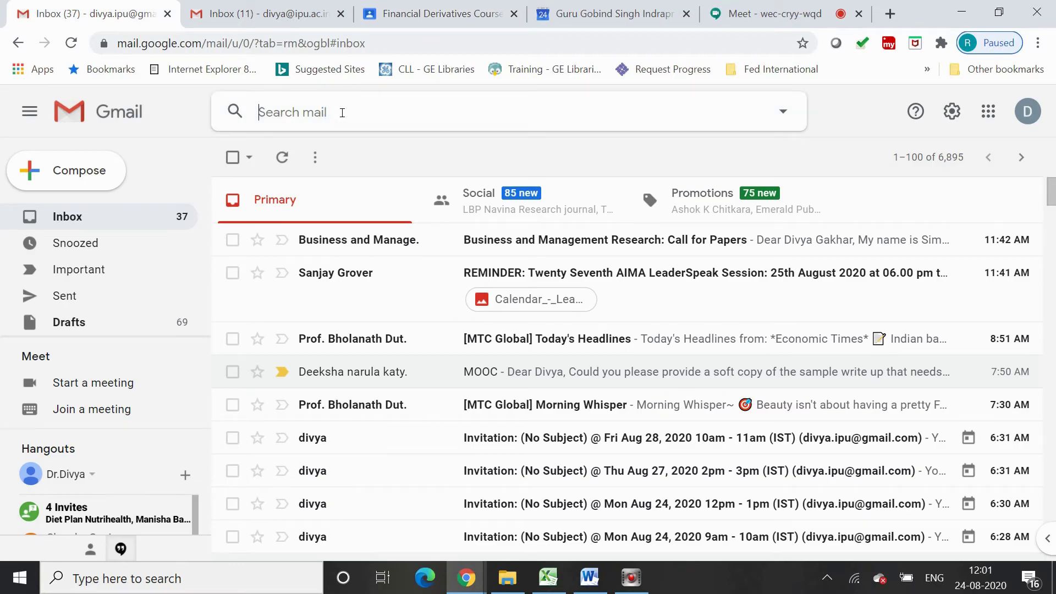
# Email the pasted invitation link to a student with subject 'Google Classroom Link', then return to Classroom
pyautogui.click(39, 170)
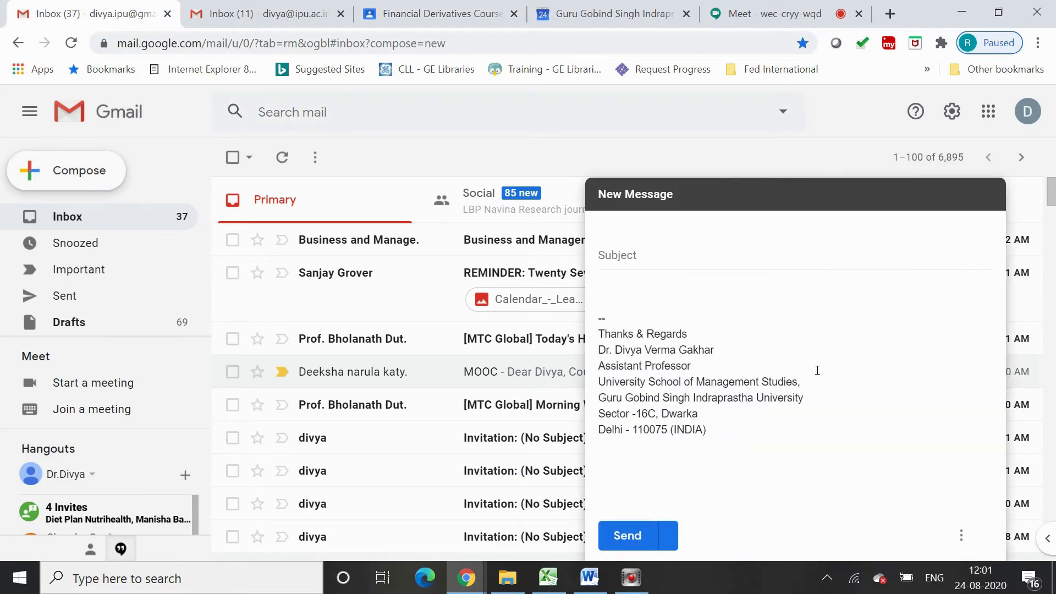
pyautogui.click(671, 303)
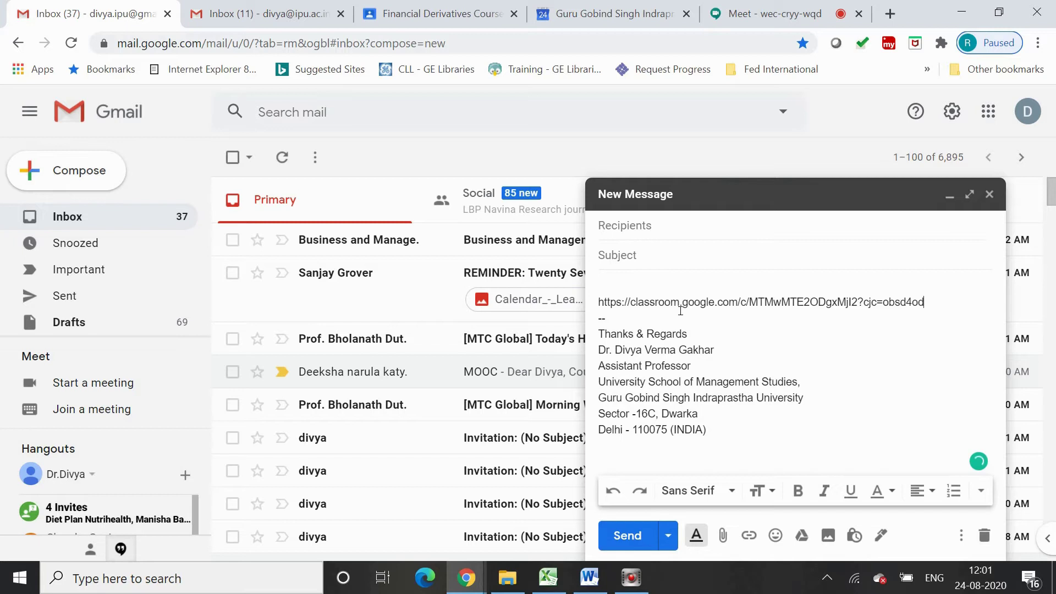
pyautogui.click(668, 231)
pyautogui.write('ayan')
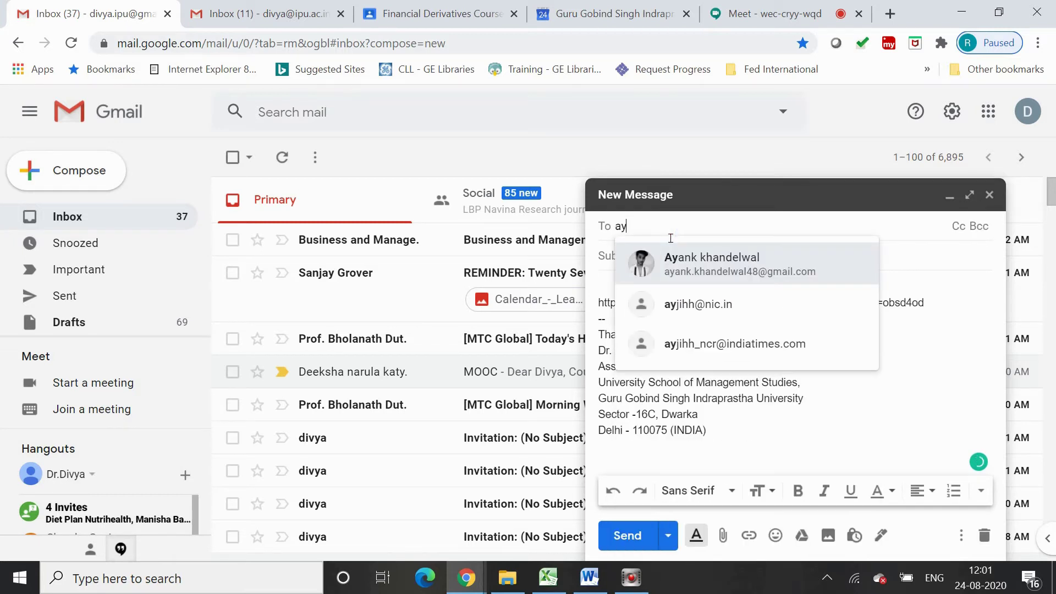
pyautogui.click(681, 252)
pyautogui.click(690, 261)
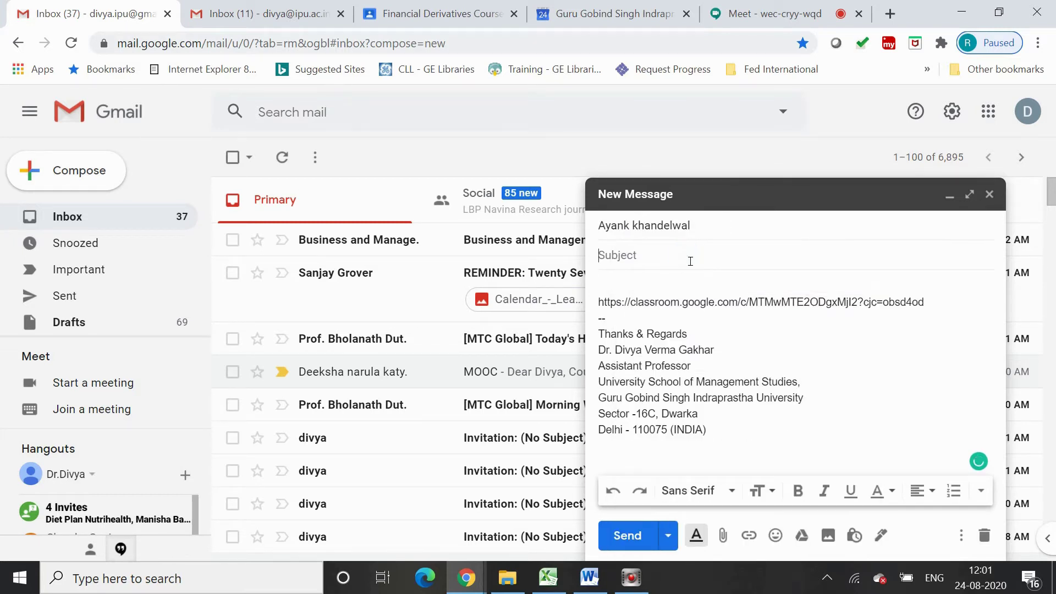
pyautogui.write('Google Classroom Link')
pyautogui.click(633, 537)
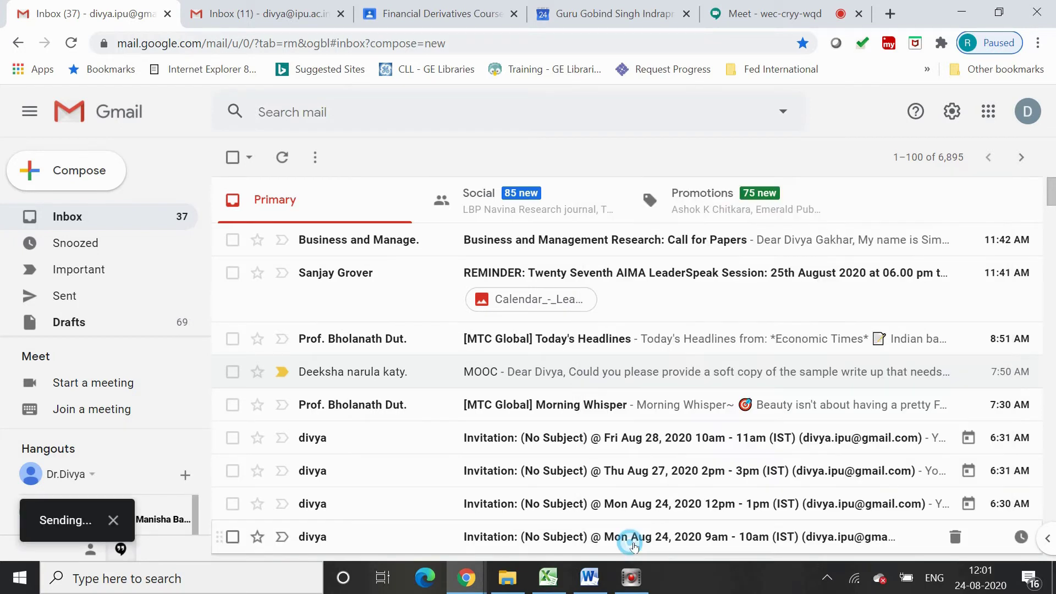
pyautogui.click(432, 14)
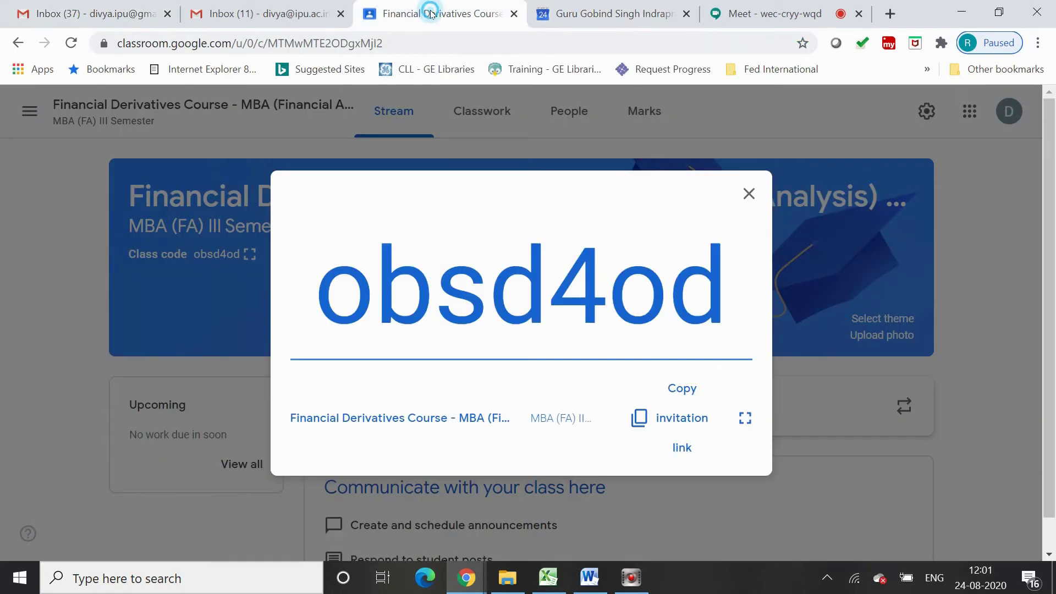
# Invite the first student by e-mail from the class People page
pyautogui.click(747, 191)
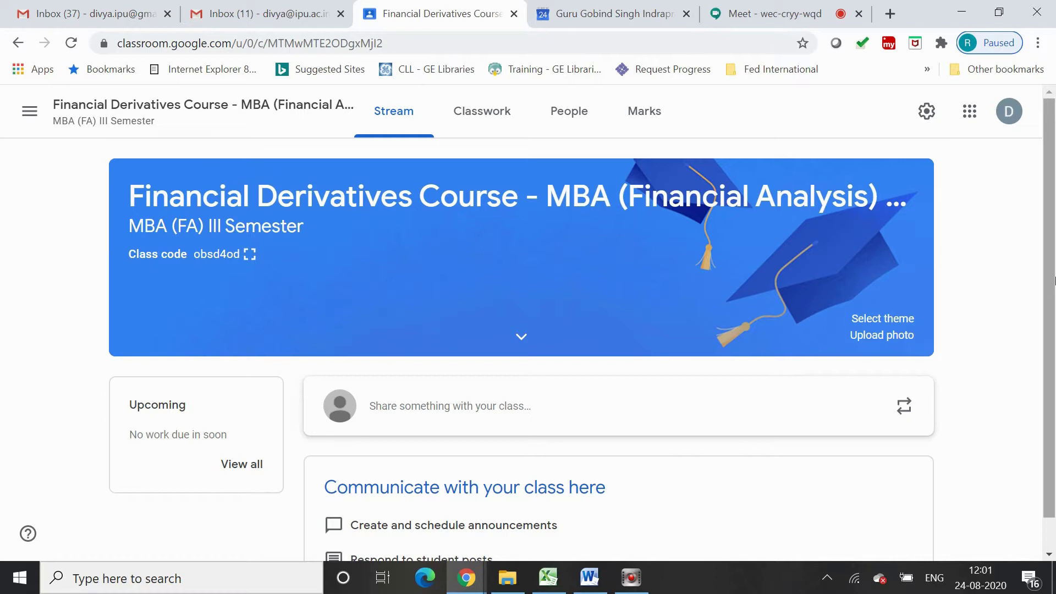
pyautogui.scroll(-1, 1054, 281)
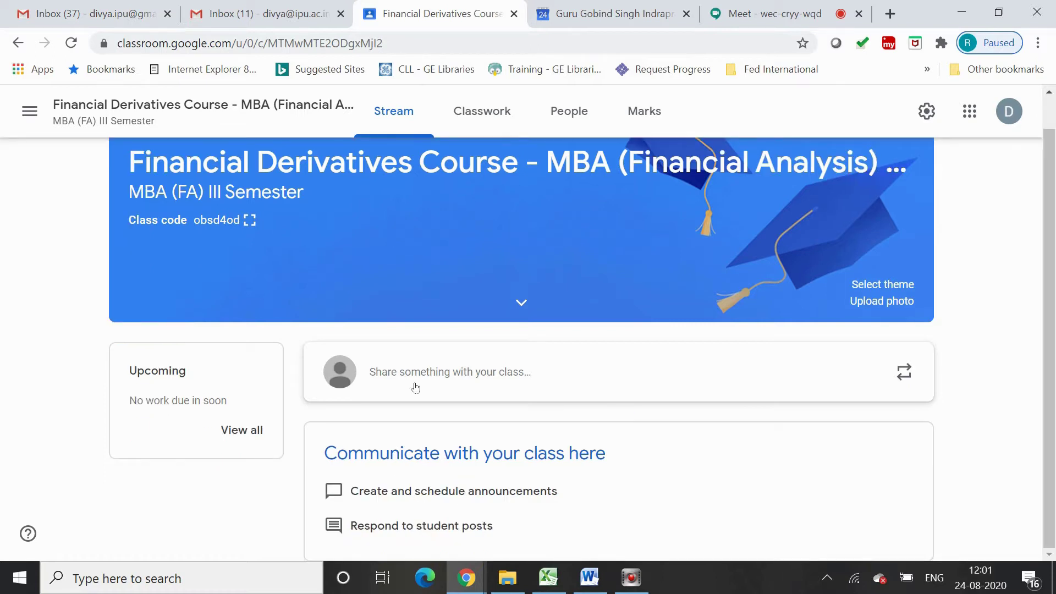
pyautogui.scroll(1, 416, 387)
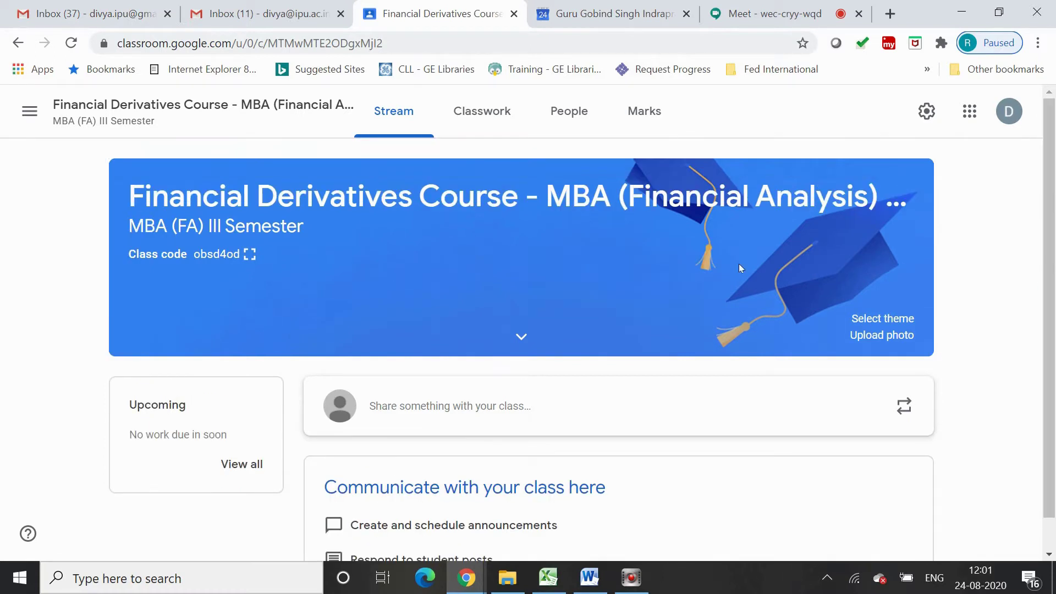
pyautogui.click(588, 123)
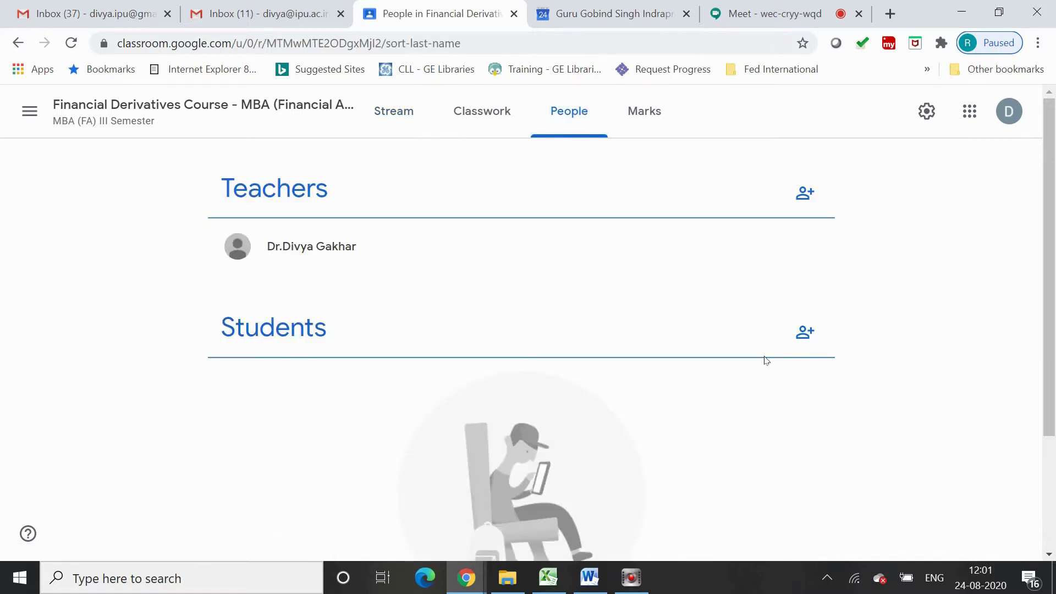
pyautogui.click(804, 332)
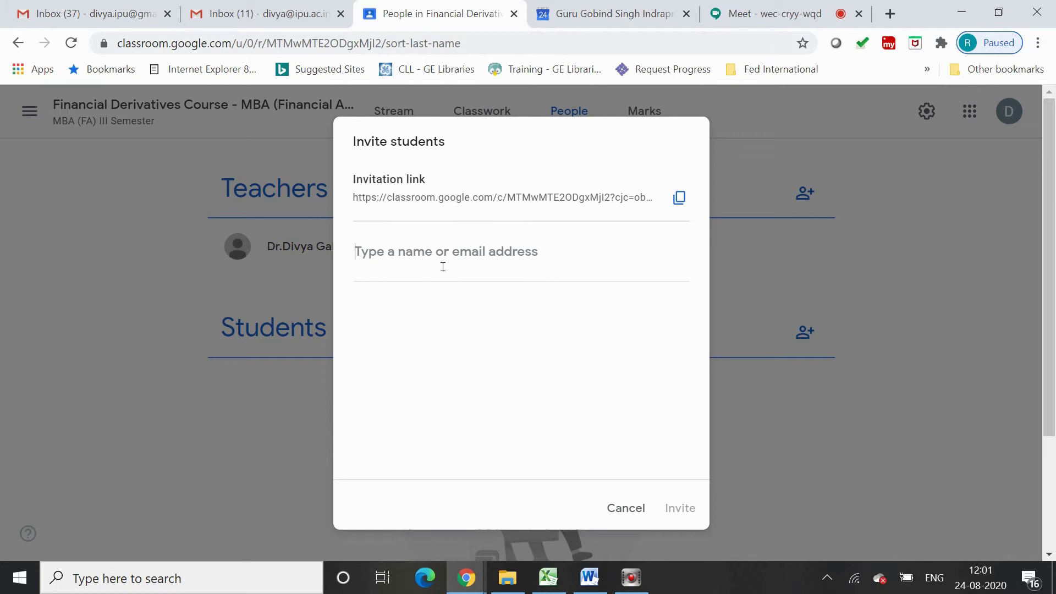
pyautogui.write('ayank')
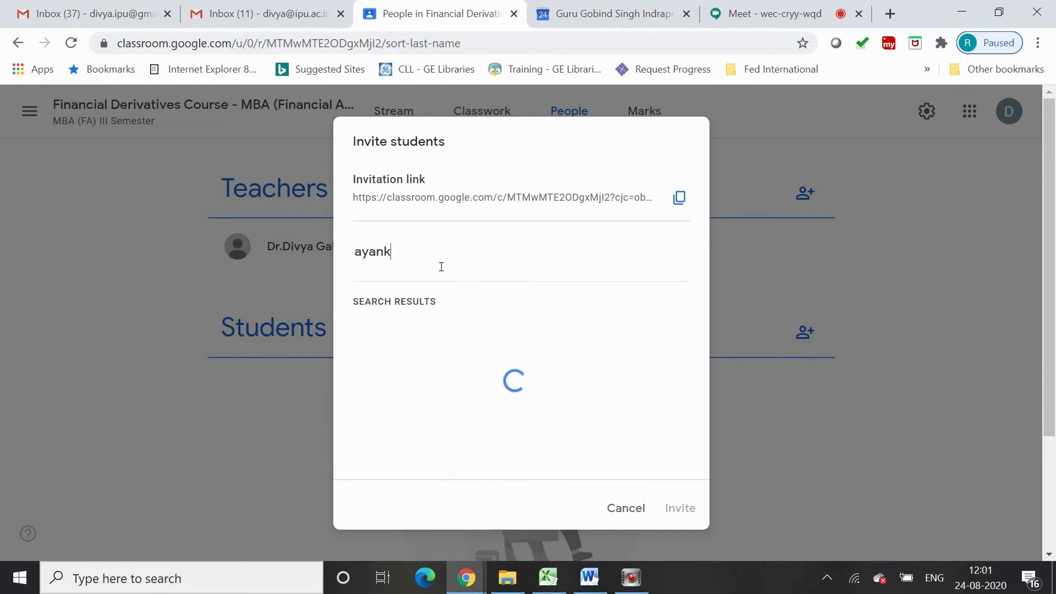
pyautogui.click(448, 337)
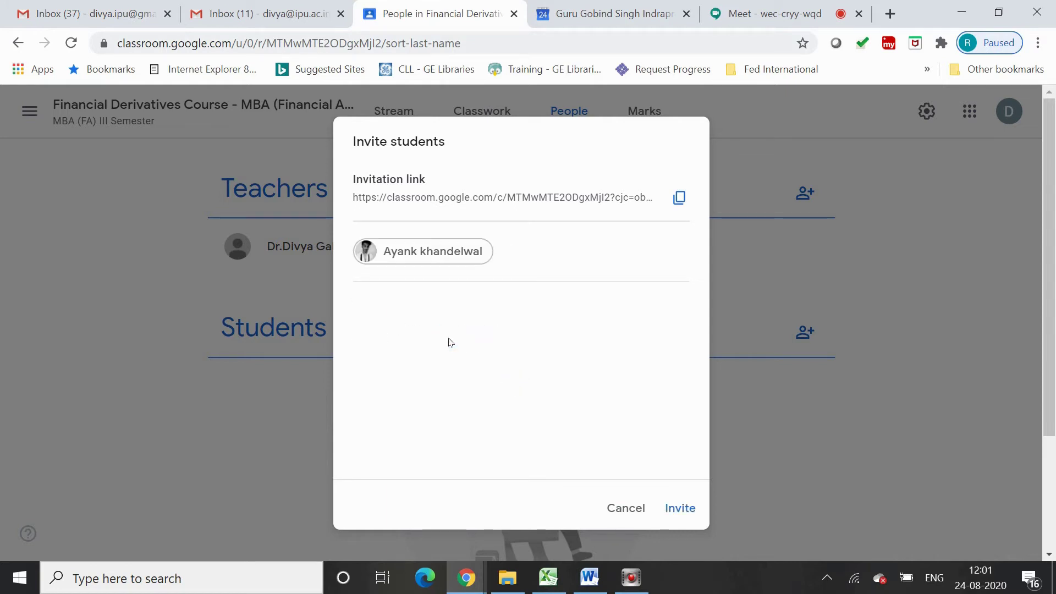
pyautogui.click(681, 509)
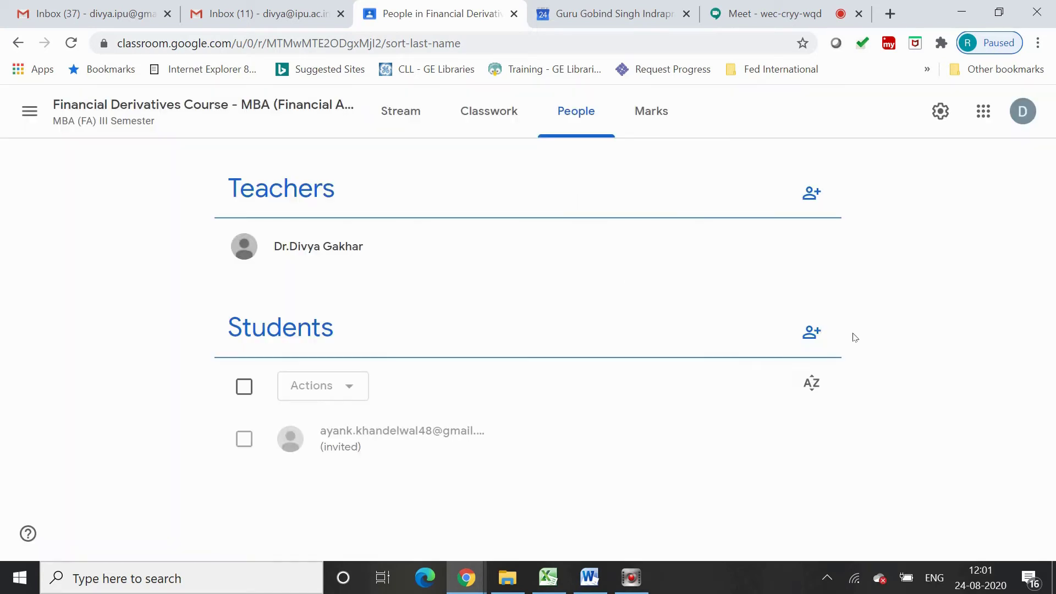
# Invite a second student by entering their e-mail address
pyautogui.click(809, 335)
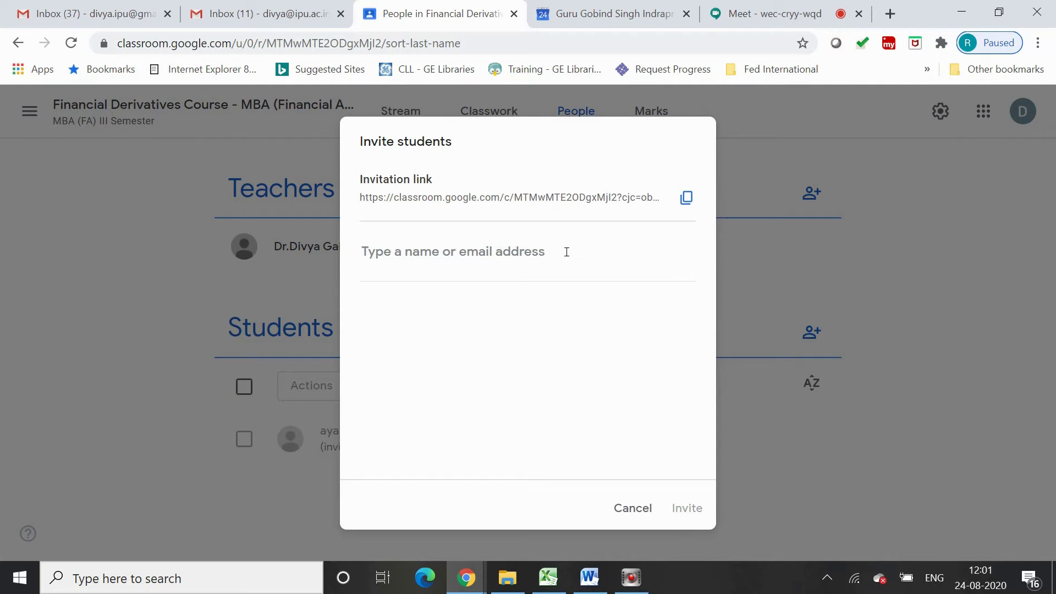
pyautogui.write('bf')
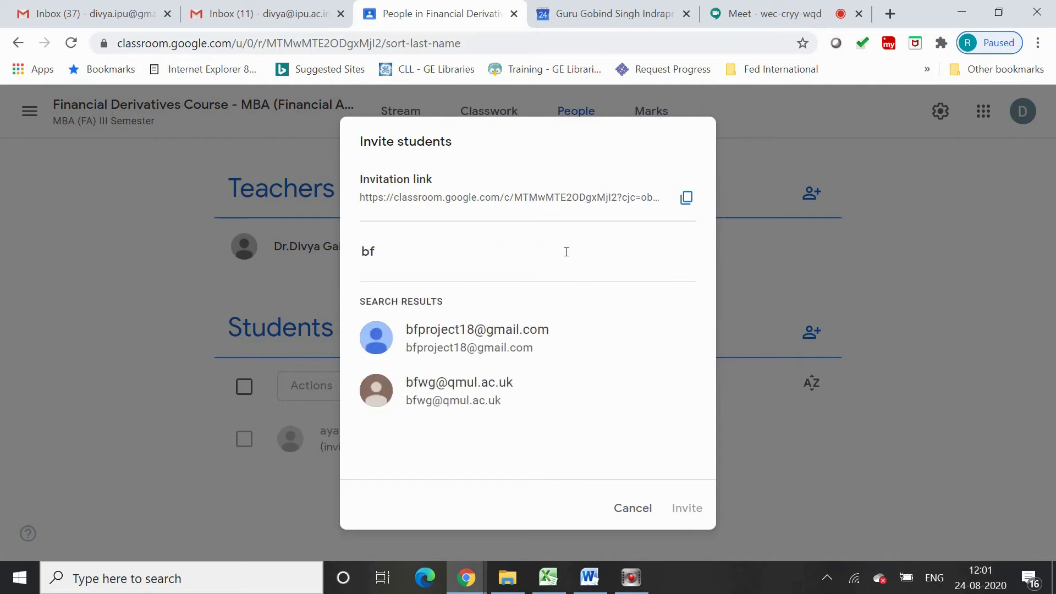
pyautogui.write('proh')
pyautogui.press('BackSpace')
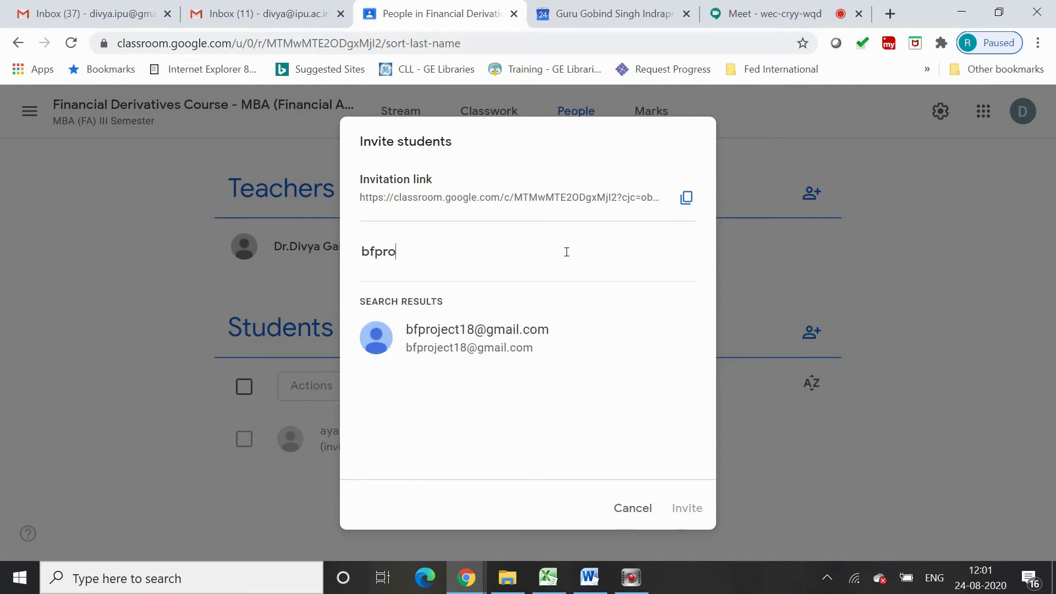
pyautogui.click(591, 338)
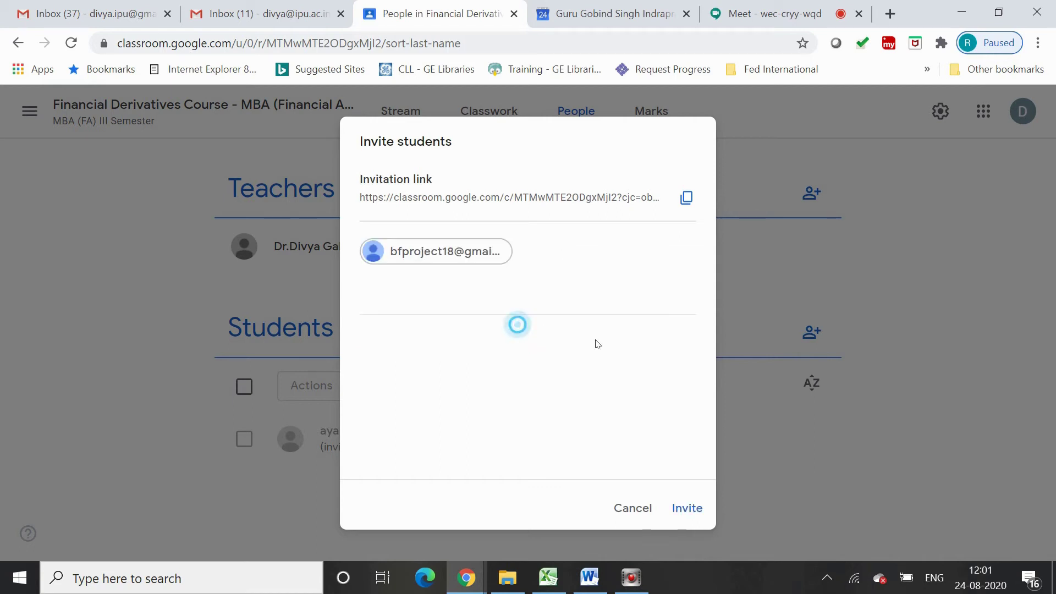
pyautogui.click(694, 511)
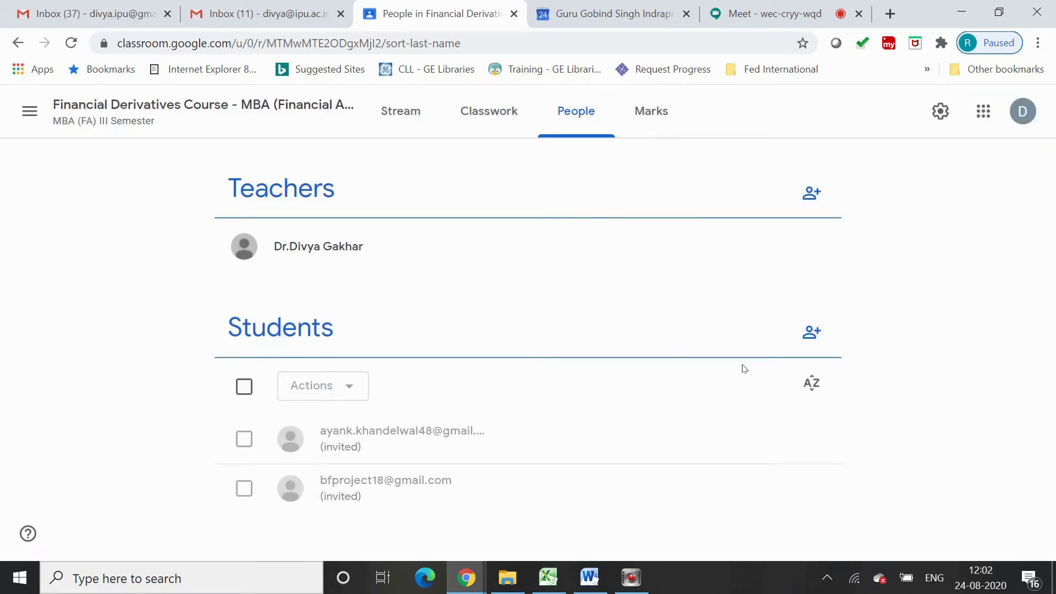
pyautogui.click(940, 120)
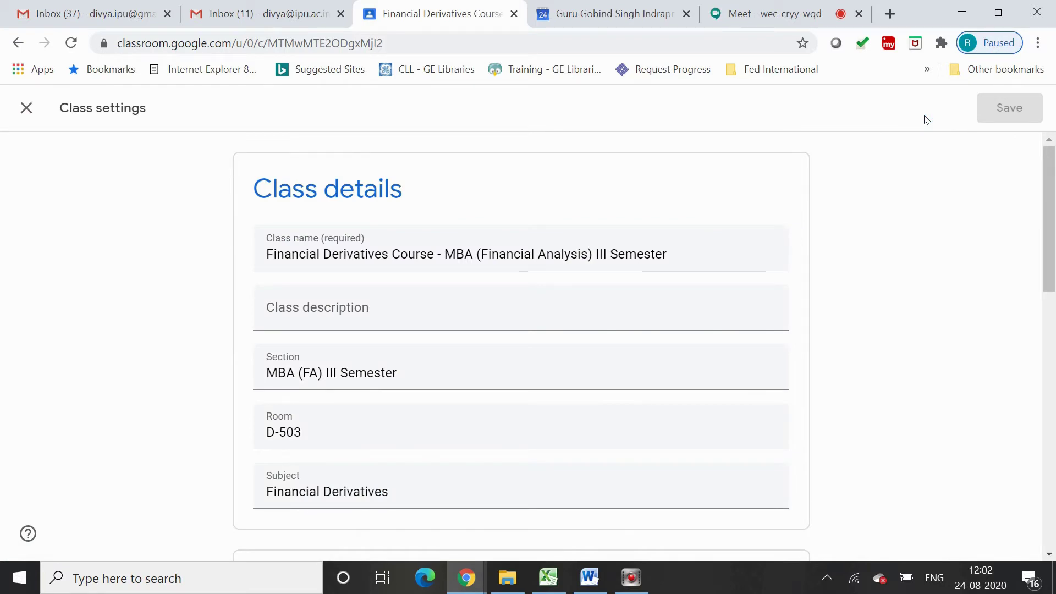
# Set Stream to 'Students can only comment' and classwork on the stream to 'Hide notifications', then save
pyautogui.moveTo(1053, 234); pyautogui.dragTo(1053, 381)
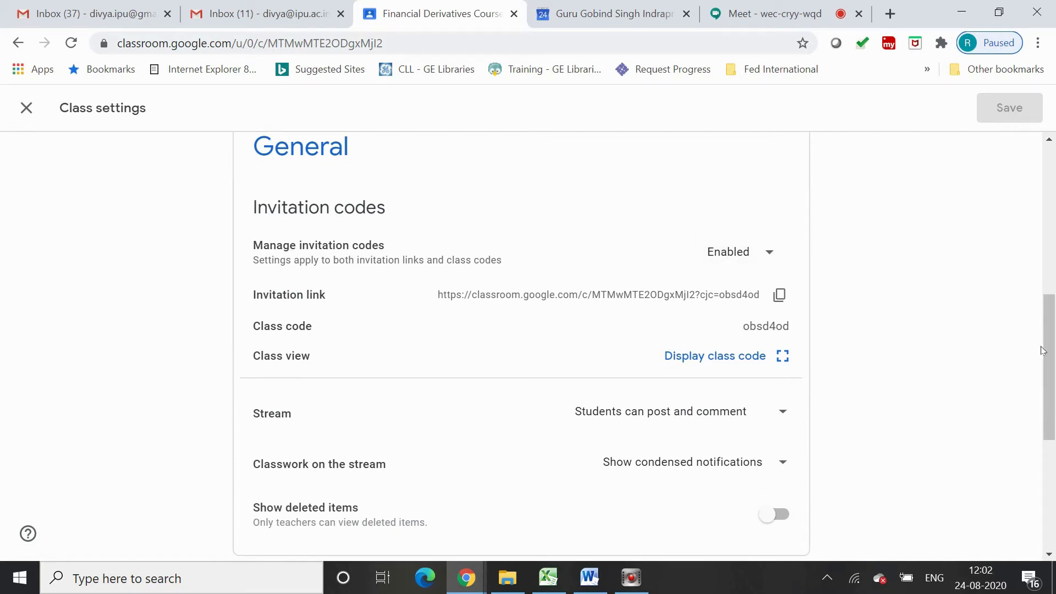
pyautogui.scroll(-2, 1043, 350)
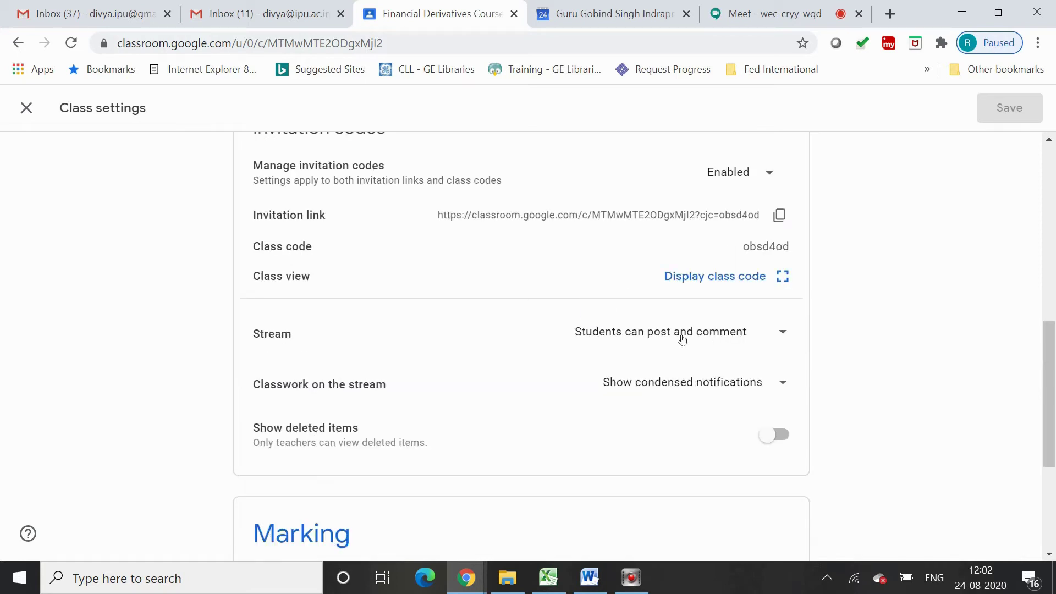
pyautogui.click(783, 332)
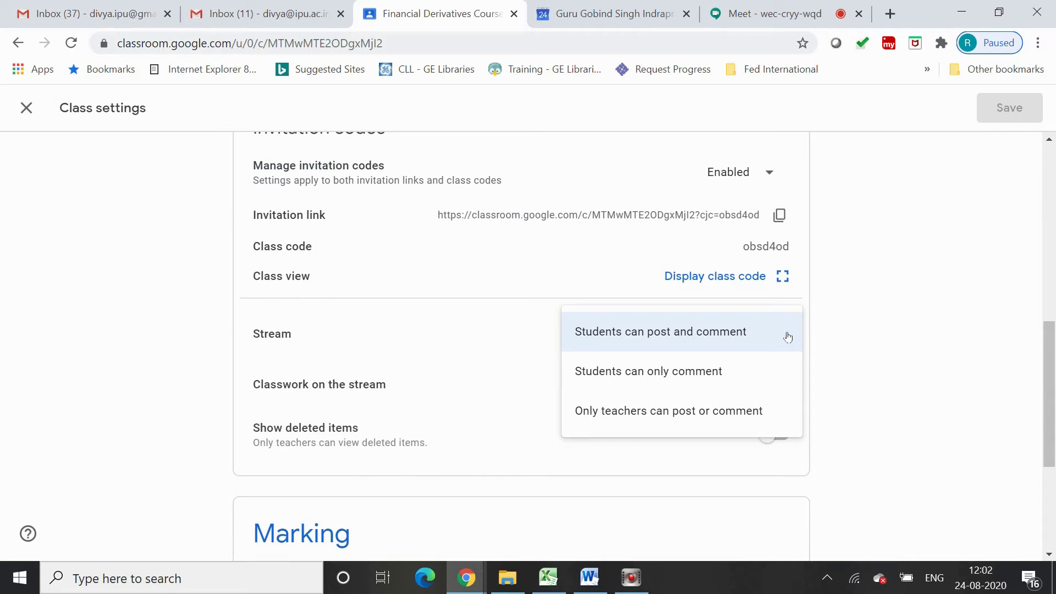
pyautogui.click(730, 365)
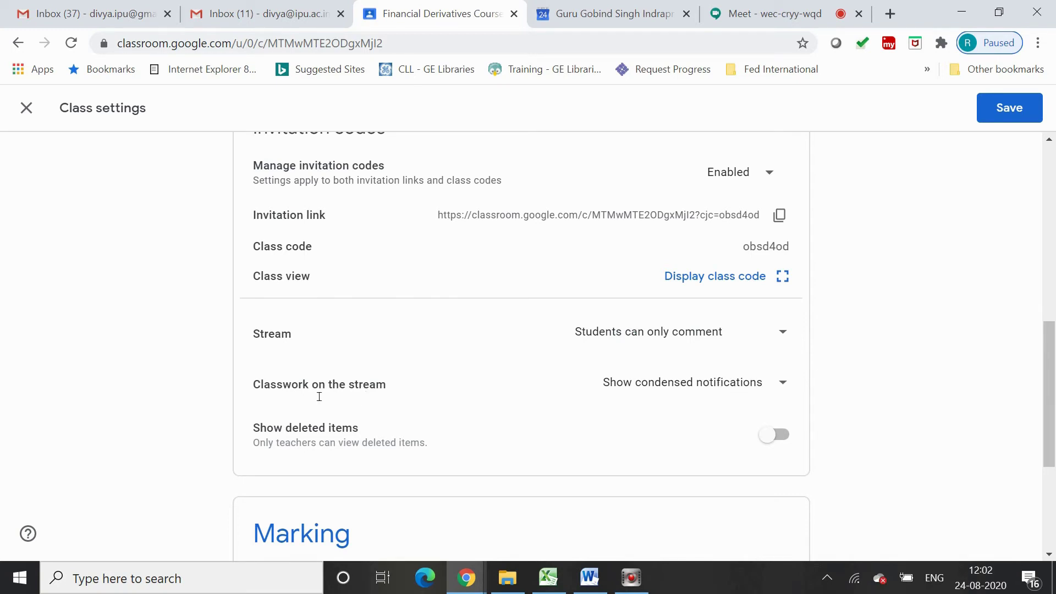
pyautogui.click(783, 386)
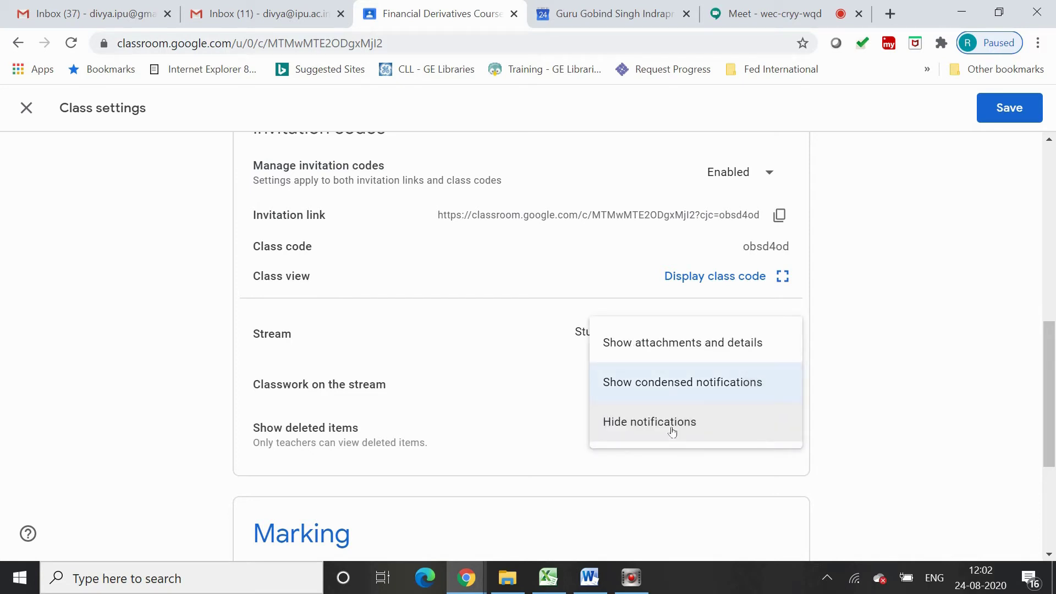
pyautogui.click(671, 432)
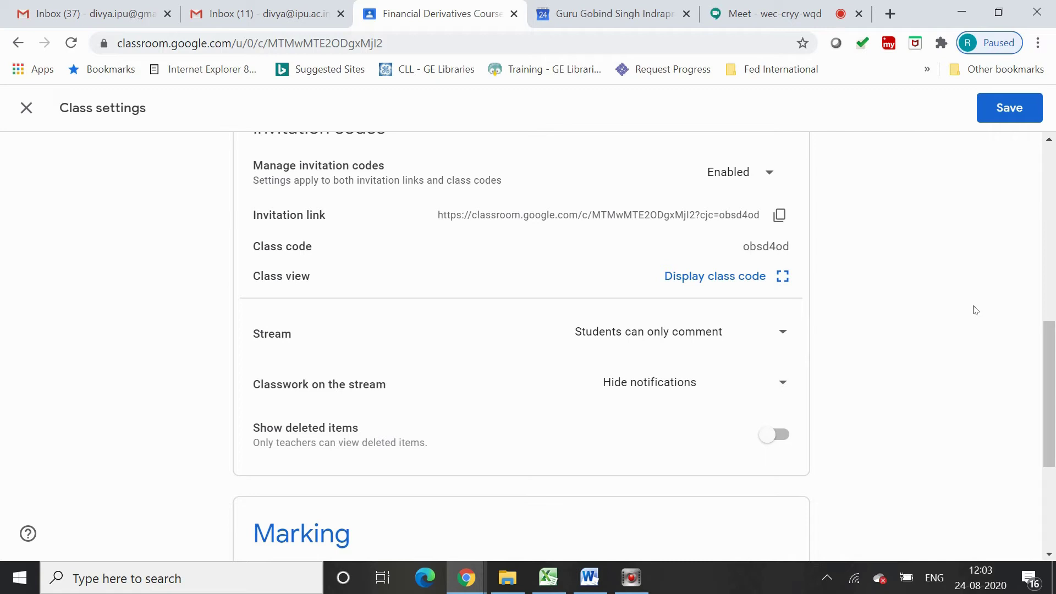
pyautogui.moveTo(1051, 363); pyautogui.dragTo(1054, 237)
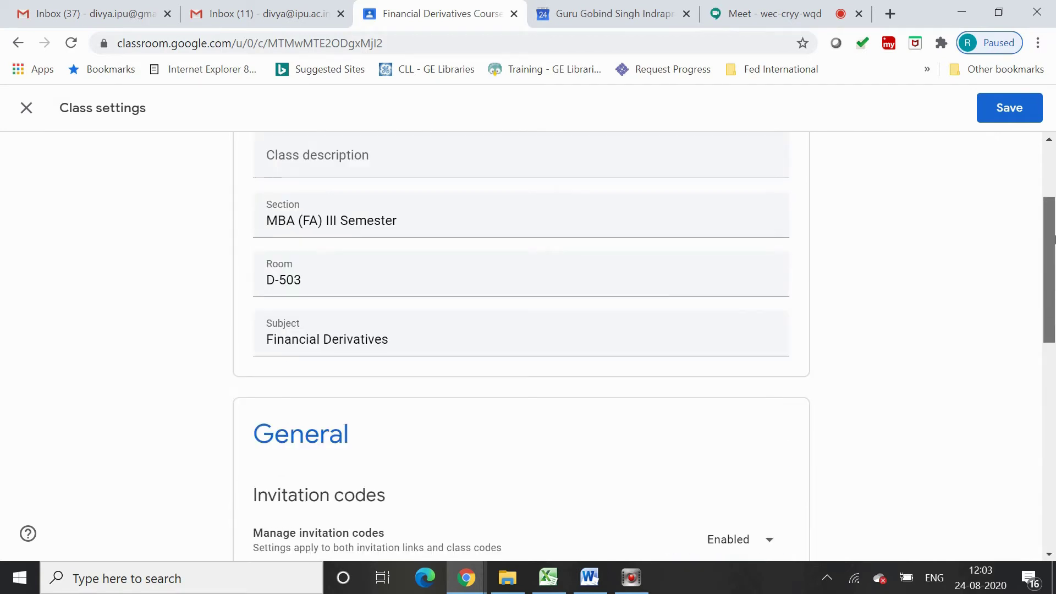
pyautogui.click(993, 108)
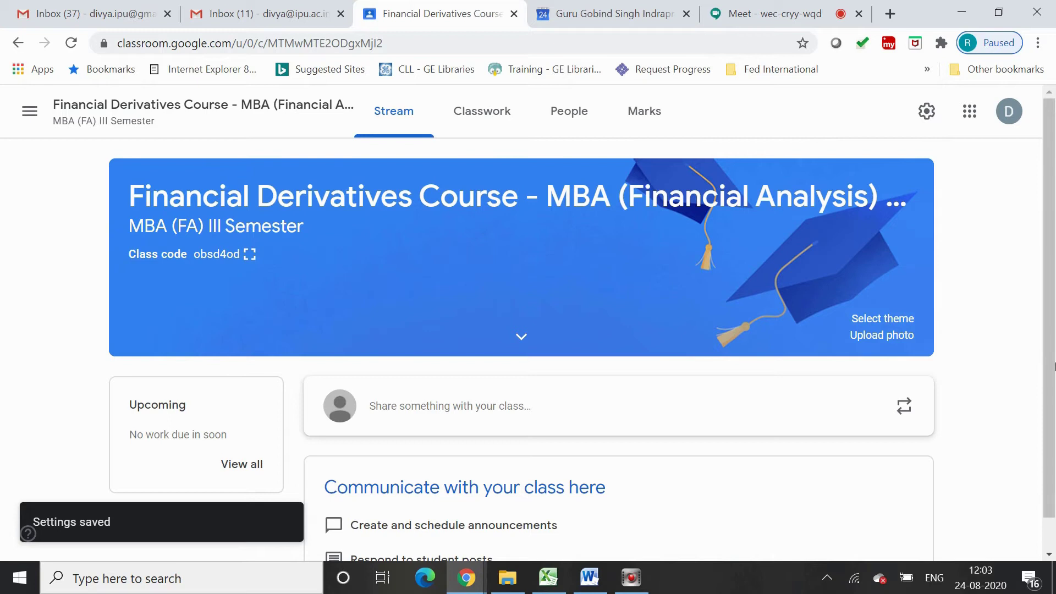
# Post the announcement 'Welcome students' to the class stream, then go to Classwork
pyautogui.click(440, 406)
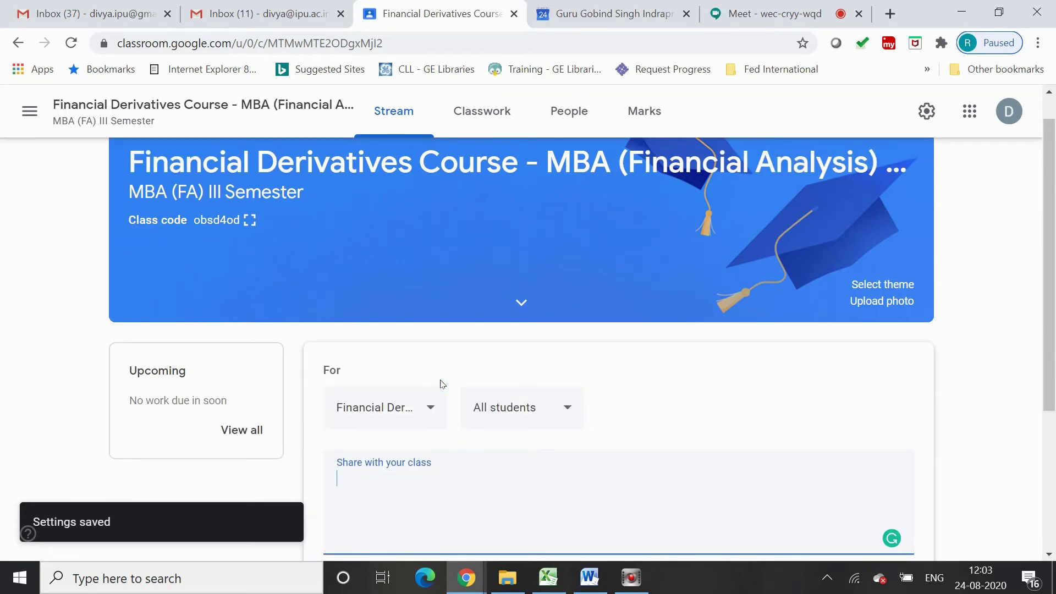
pyautogui.write('Welcome st')
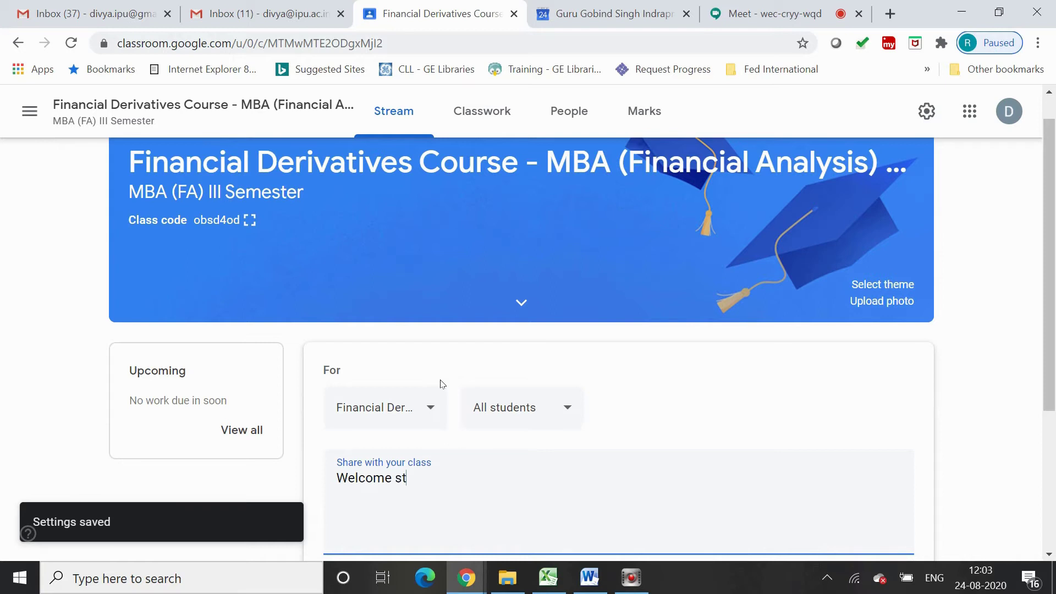
pyautogui.write('udents')
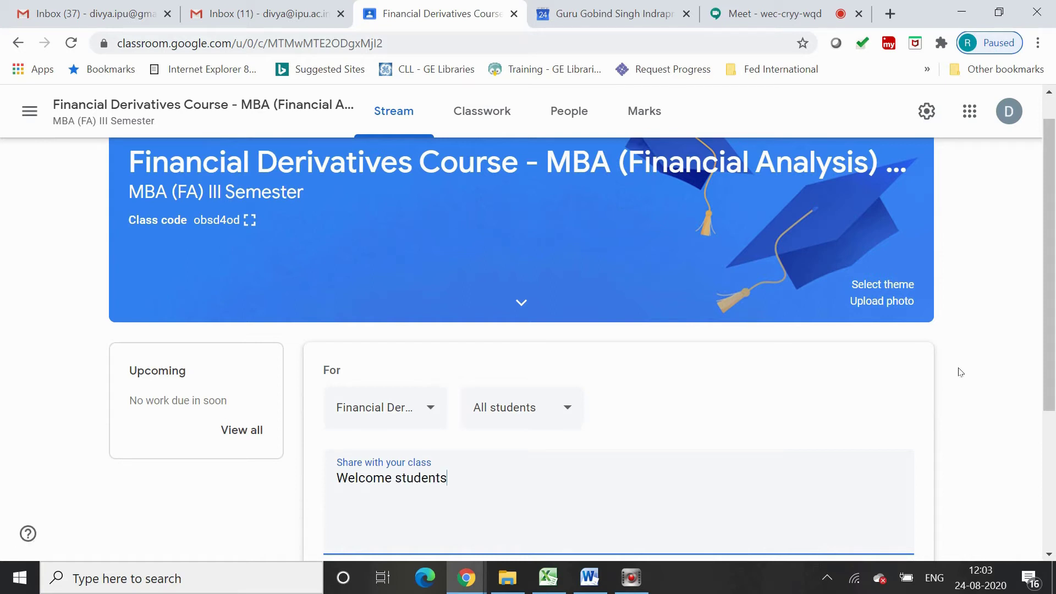
pyautogui.scroll(-2, 960, 372)
pyautogui.click(834, 460)
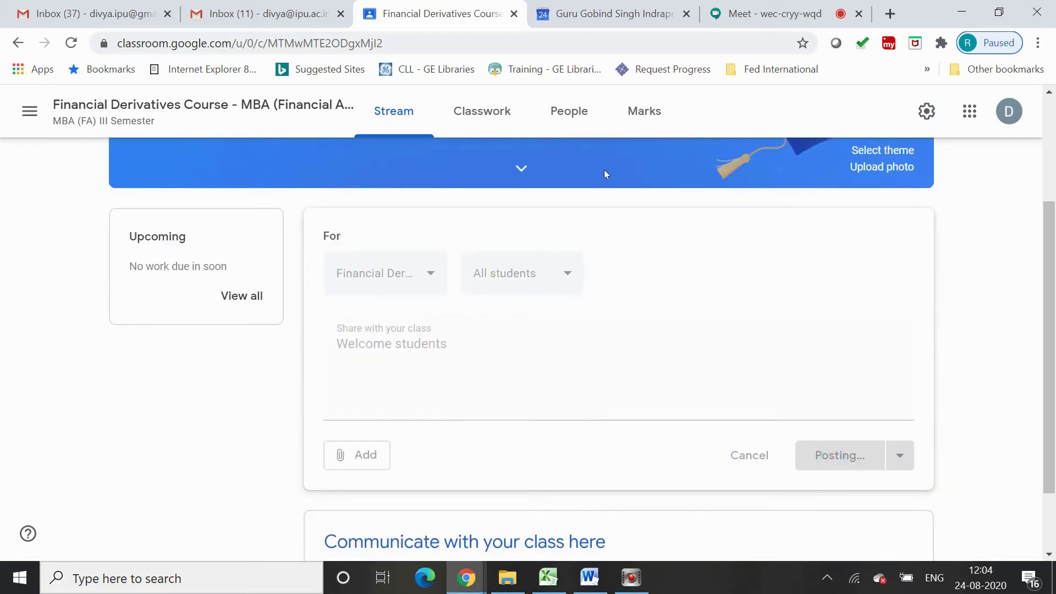
pyautogui.click(482, 111)
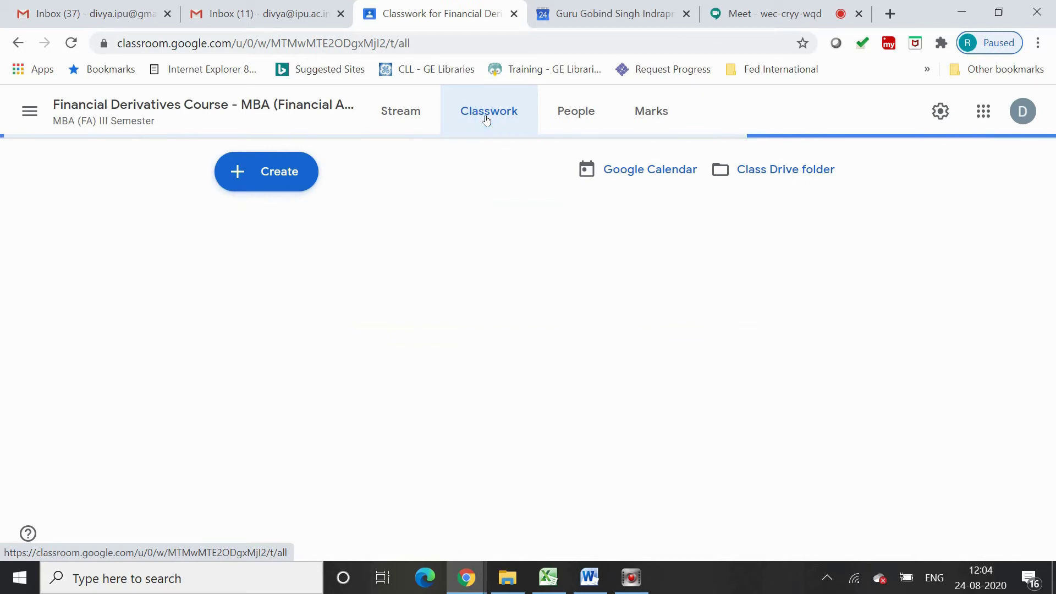
# Create the classwork topic '1. Introduction to Financial Derivatives'
pyautogui.click(283, 173)
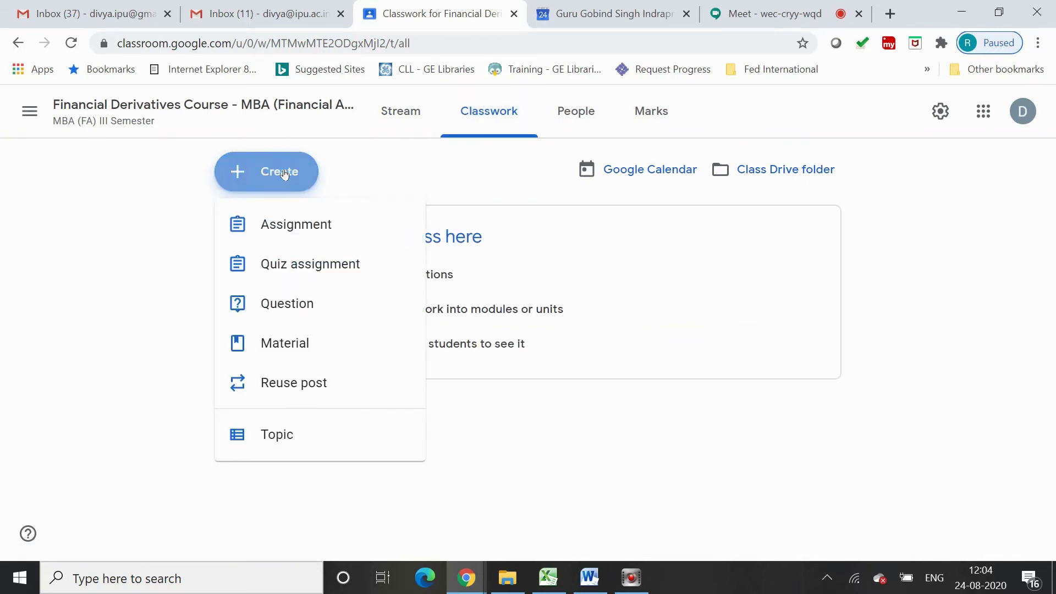
pyautogui.click(278, 435)
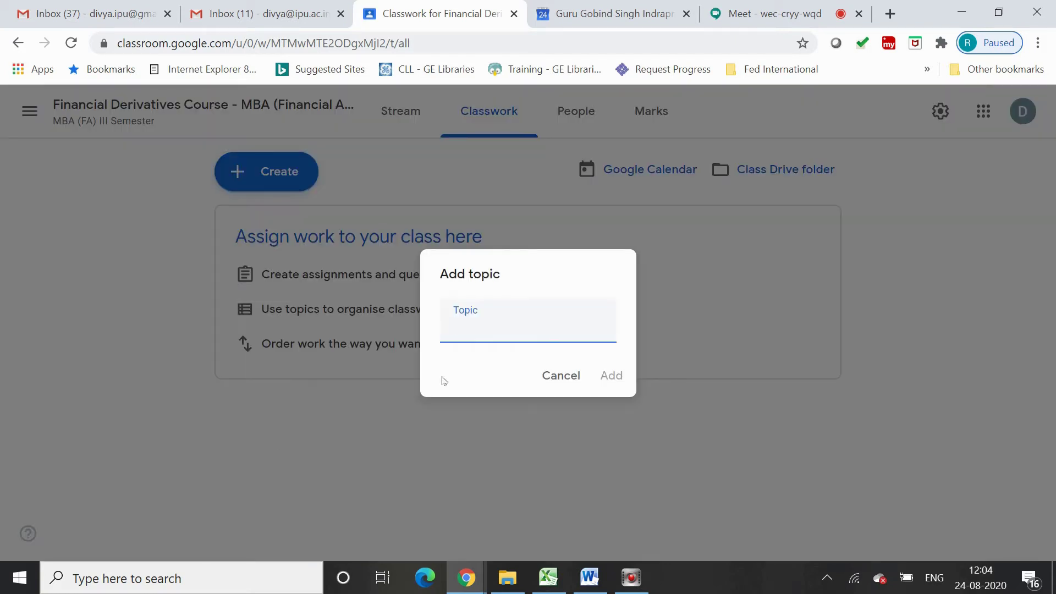
pyautogui.write('1. Introduction to FIna')
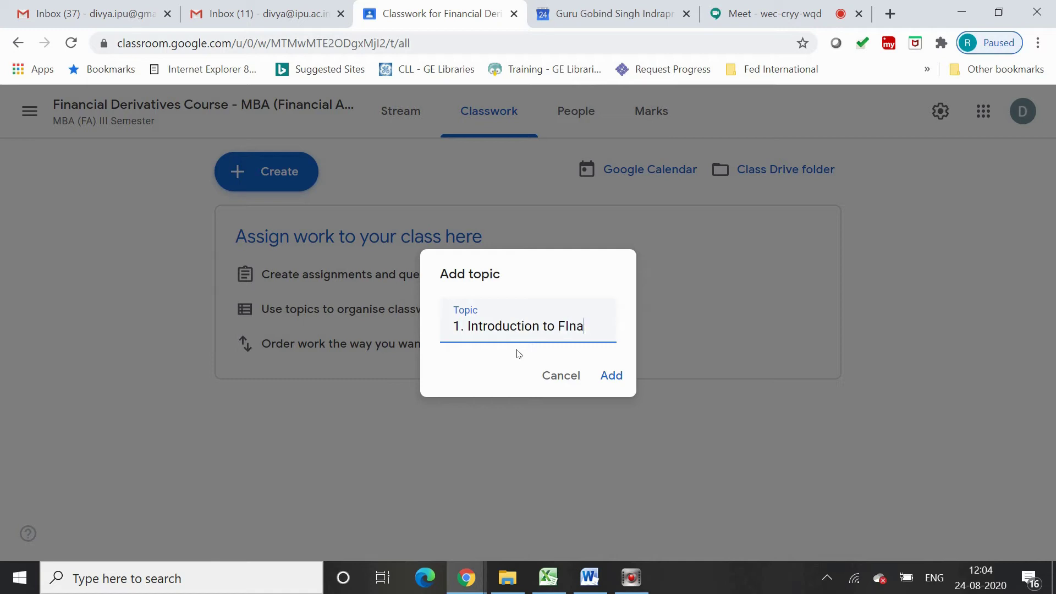
pyautogui.press('BackSpace')
pyautogui.press('BackSpace')
pyautogui.press('BackSpace')
pyautogui.write('inancial De')
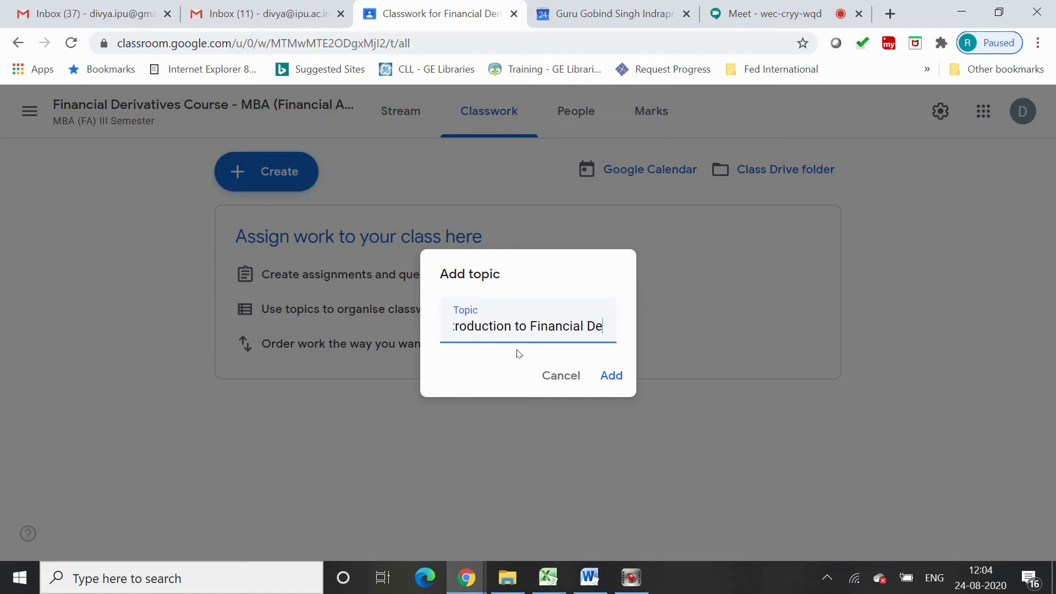
pyautogui.click(613, 378)
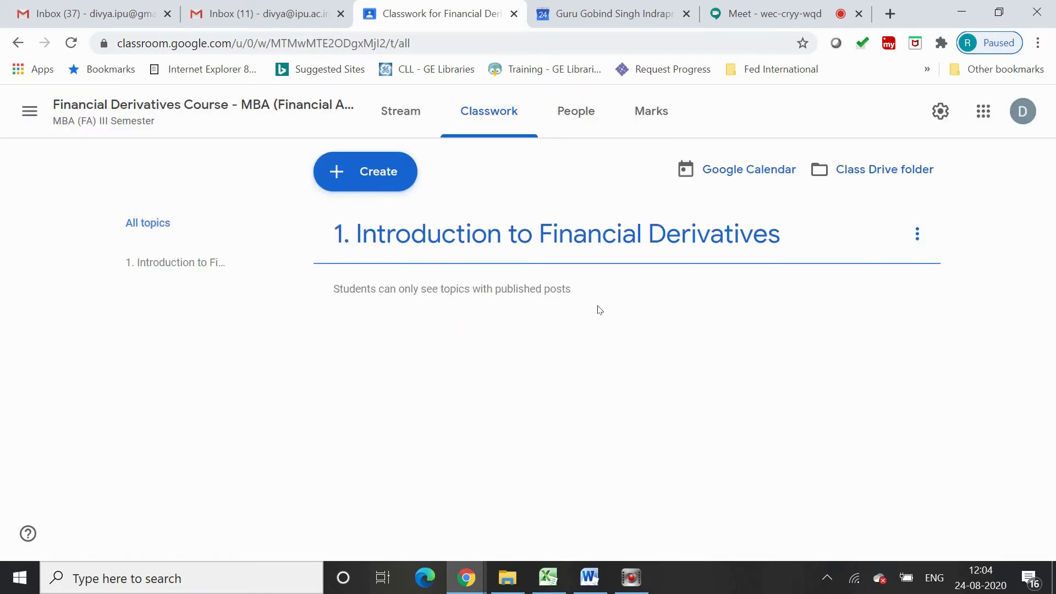
pyautogui.click(365, 171)
# Add the topic '2. Types of Derivatives'
pyautogui.click(410, 435)
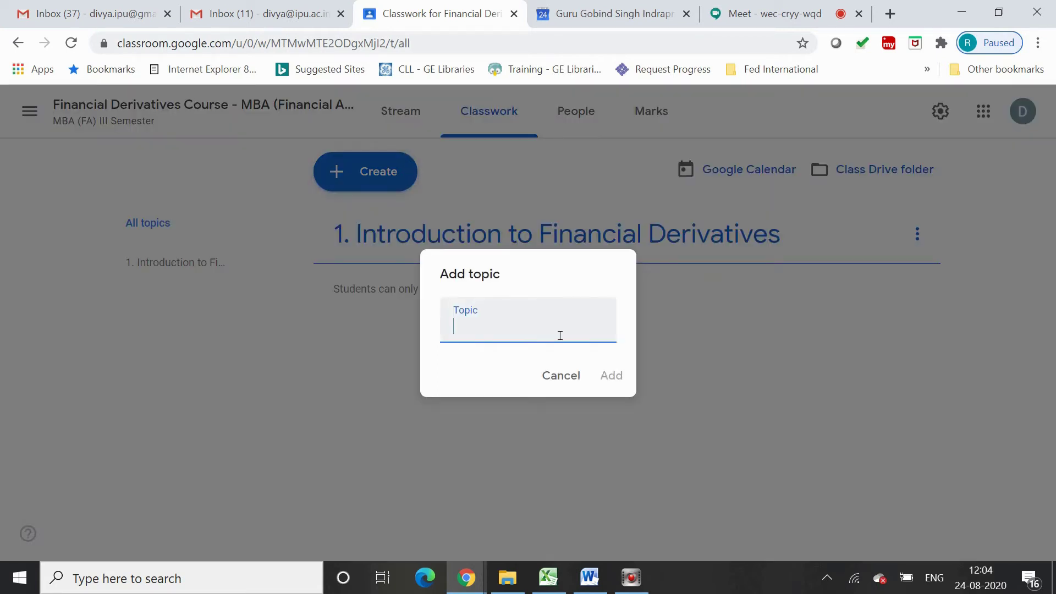
pyautogui.write('T')
pyautogui.press('BackSpace')
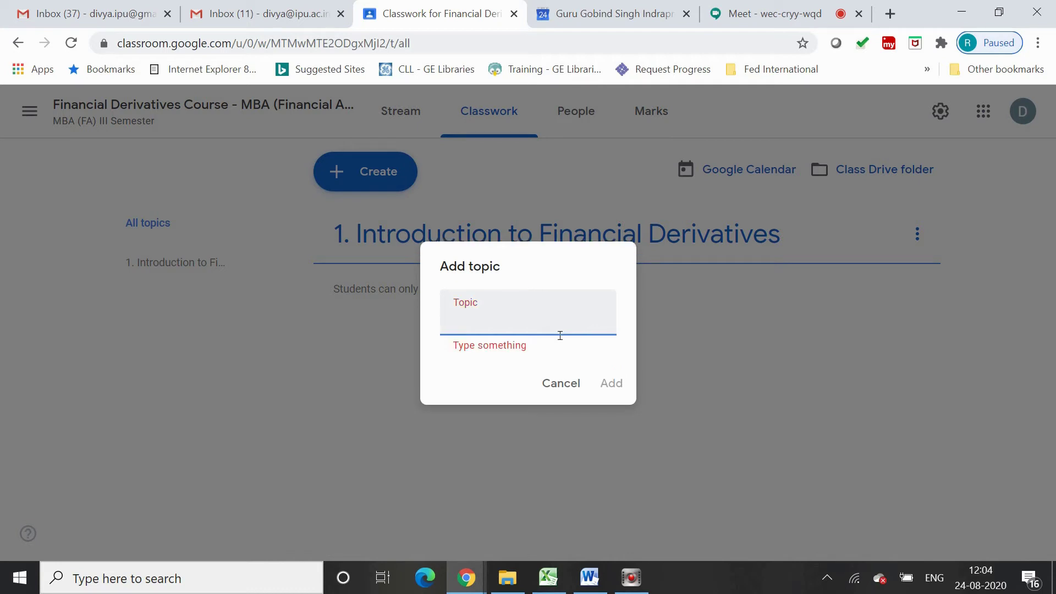
pyautogui.write('2. Typ')
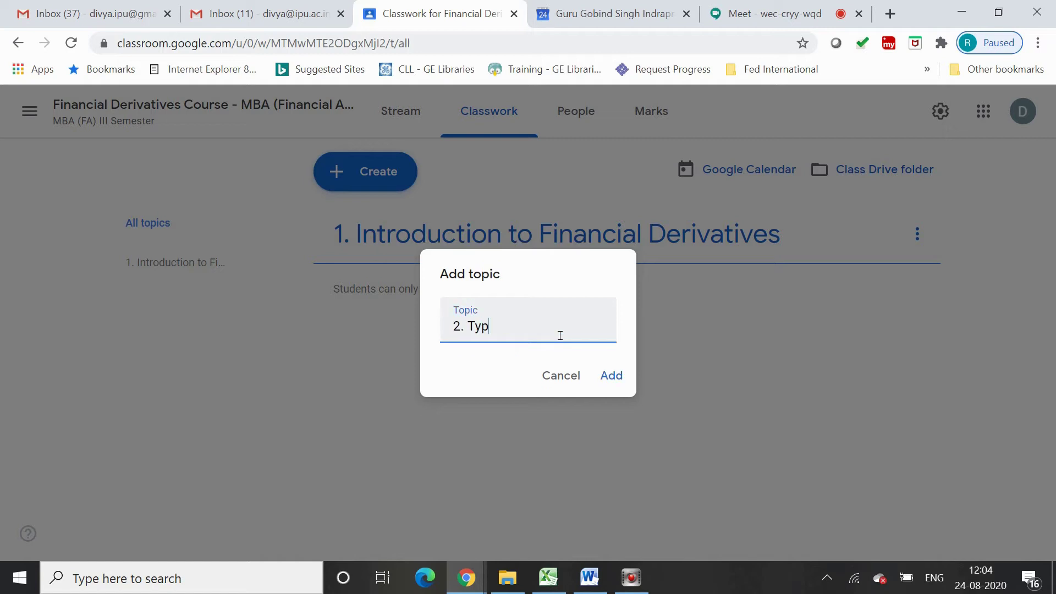
pyautogui.write('es of Derivatives')
pyautogui.click(605, 375)
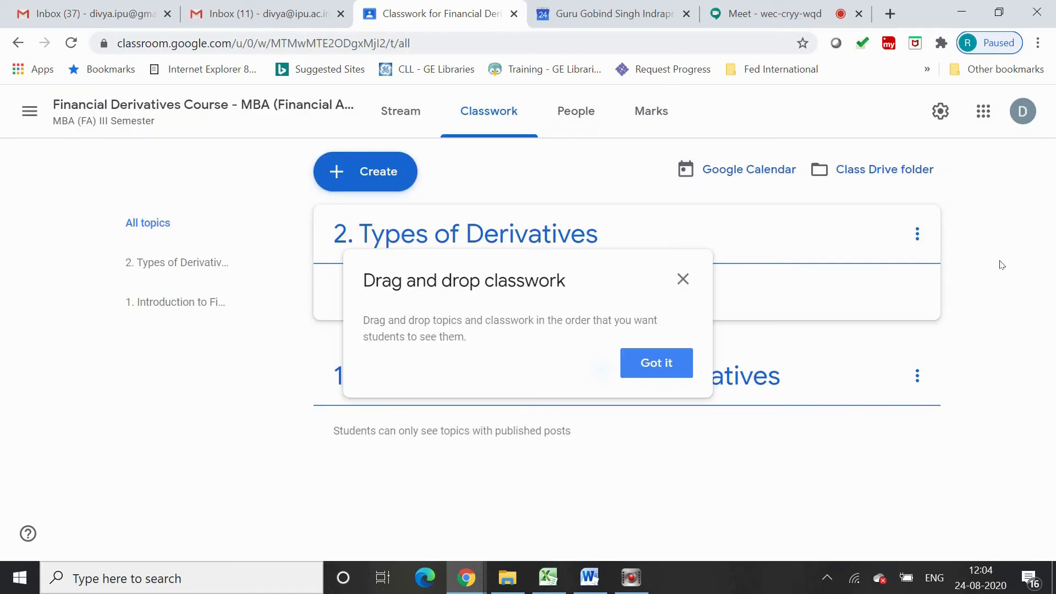
# Move '2. Types of Derivatives' down below the introduction topic
pyautogui.click(920, 242)
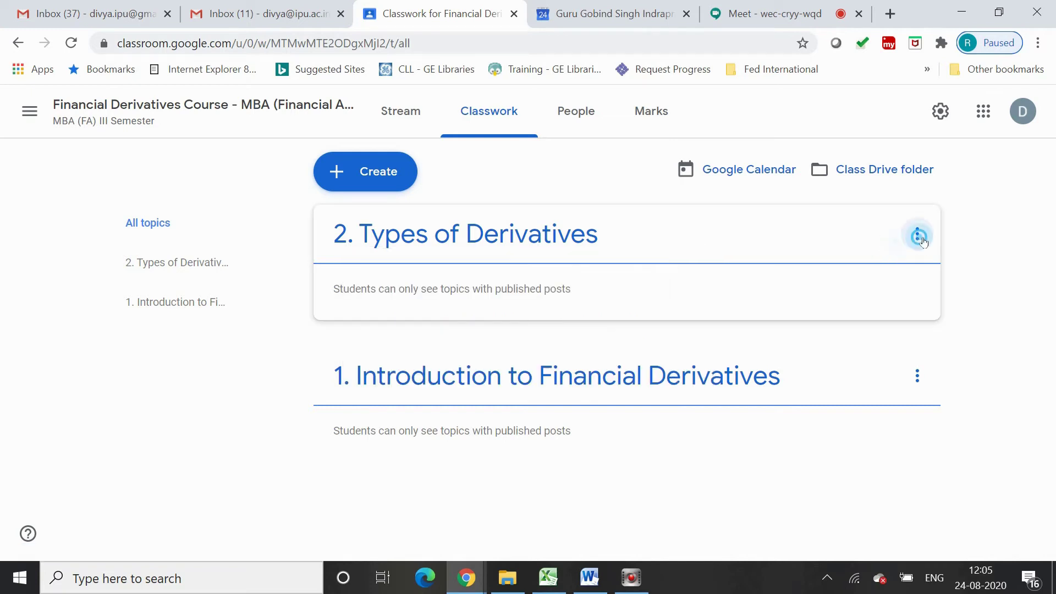
pyautogui.click(919, 237)
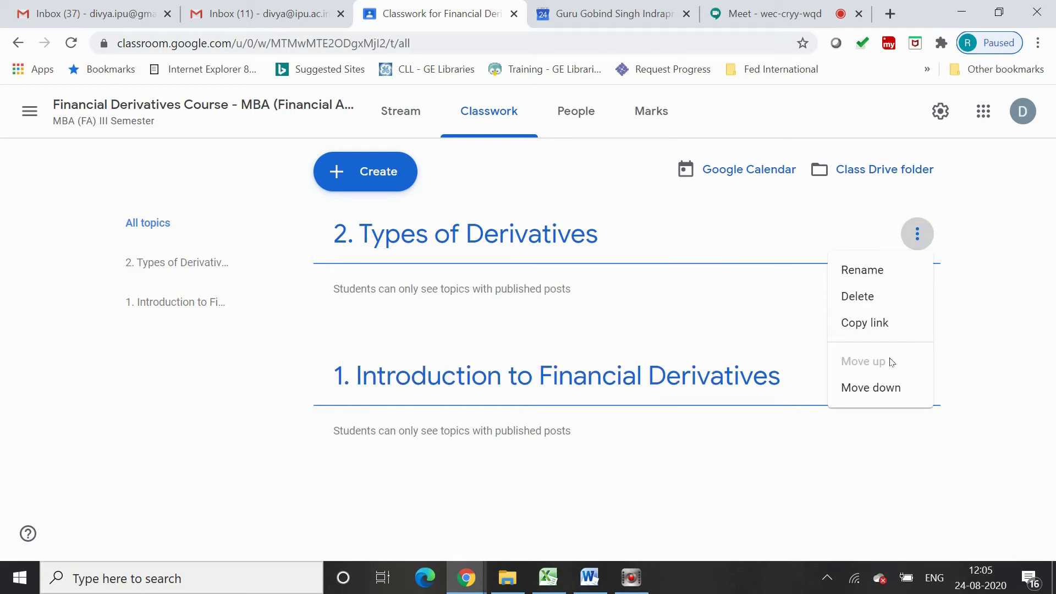
pyautogui.click(891, 386)
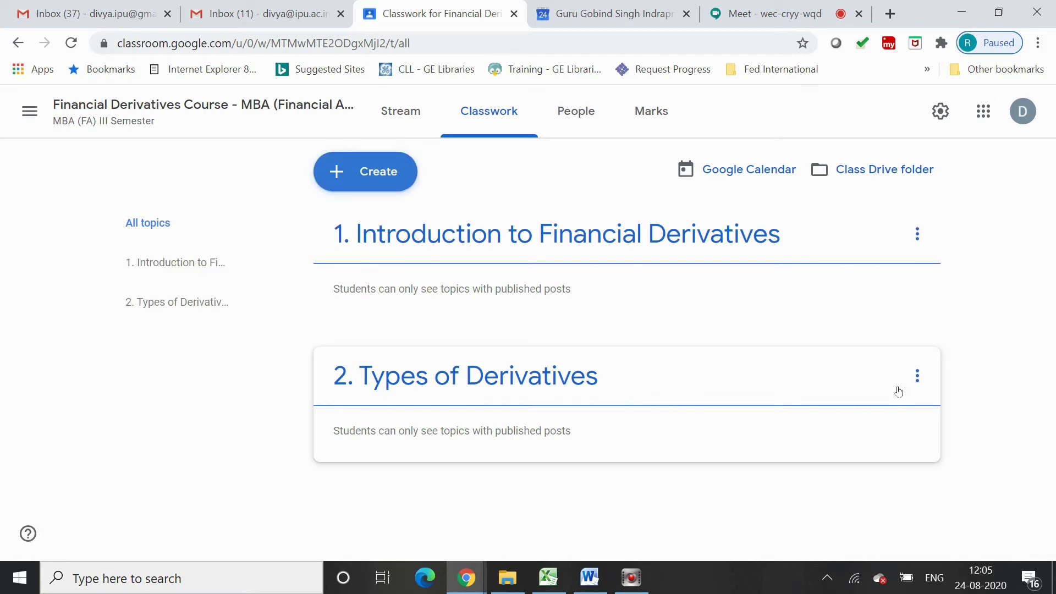
pyautogui.click(1028, 424)
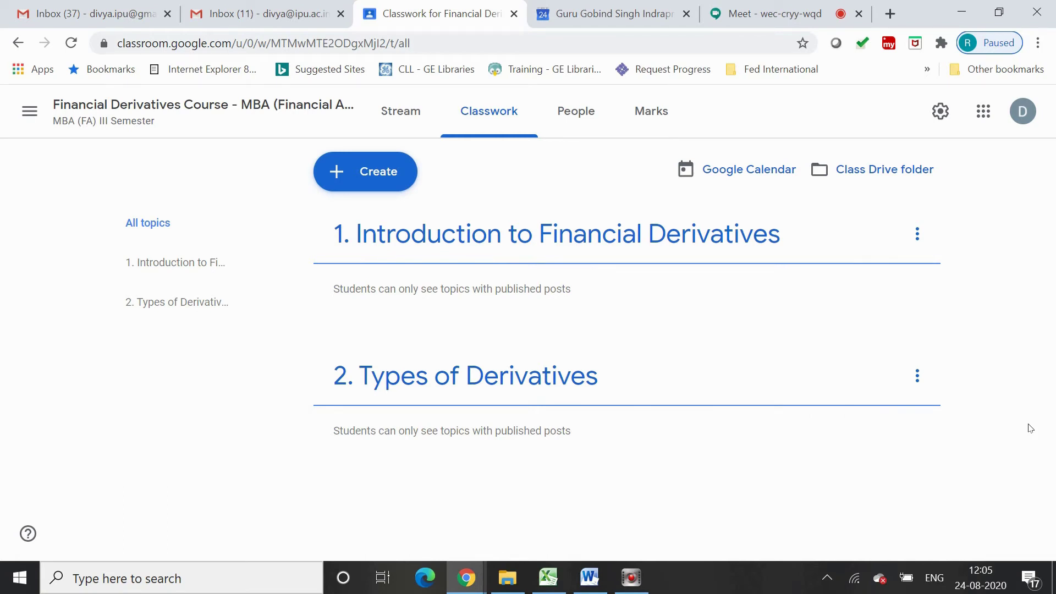
pyautogui.click(366, 175)
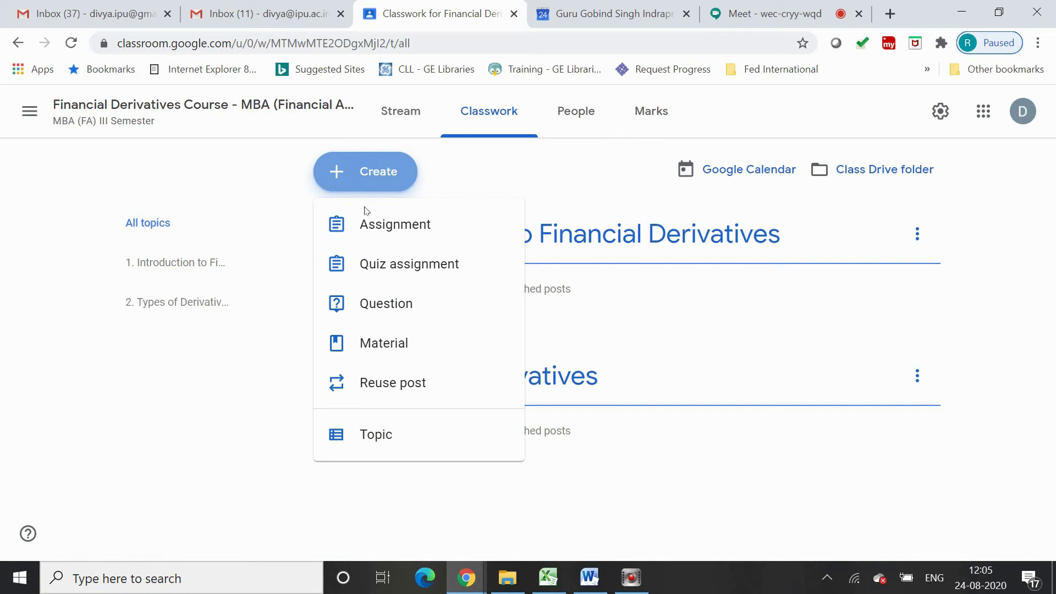
# Add the topic '3. Forward Contracts' and drag it below '2. Types of Derivatives'
pyautogui.click(383, 450)
pyautogui.write('3')
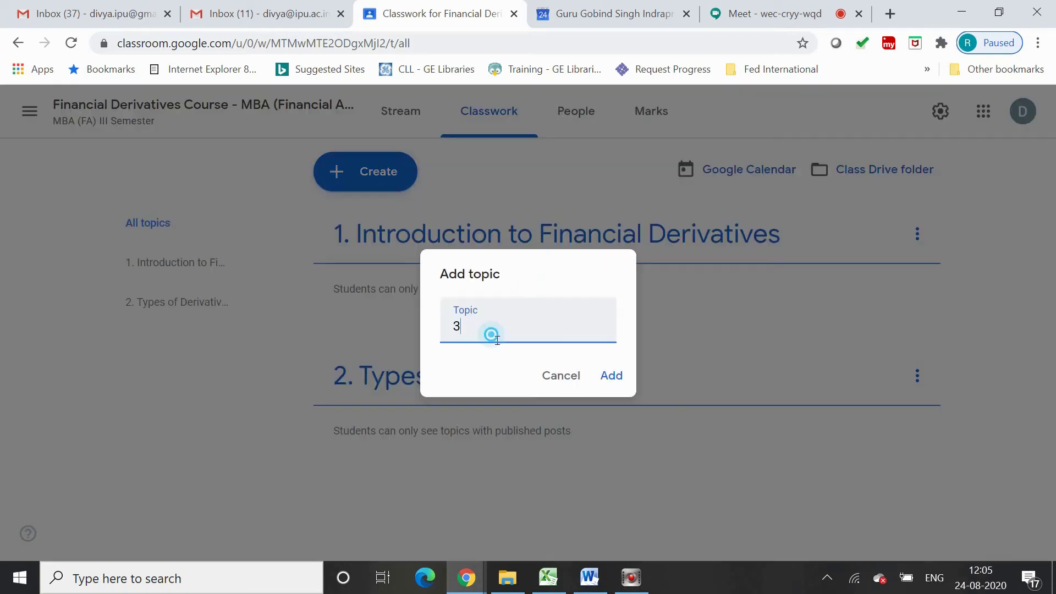
pyautogui.write('. Fut')
pyautogui.press('BackSpace')
pyautogui.press('BackSpace')
pyautogui.write('orward Contracts')
pyautogui.click(612, 376)
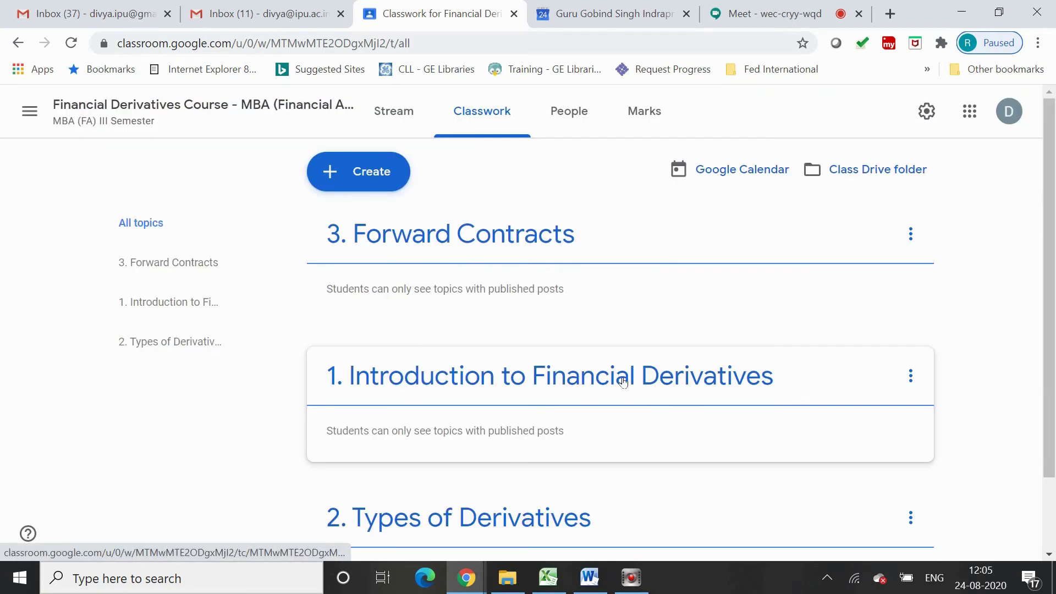
pyautogui.moveTo(623, 236); pyautogui.dragTo(749, 480)
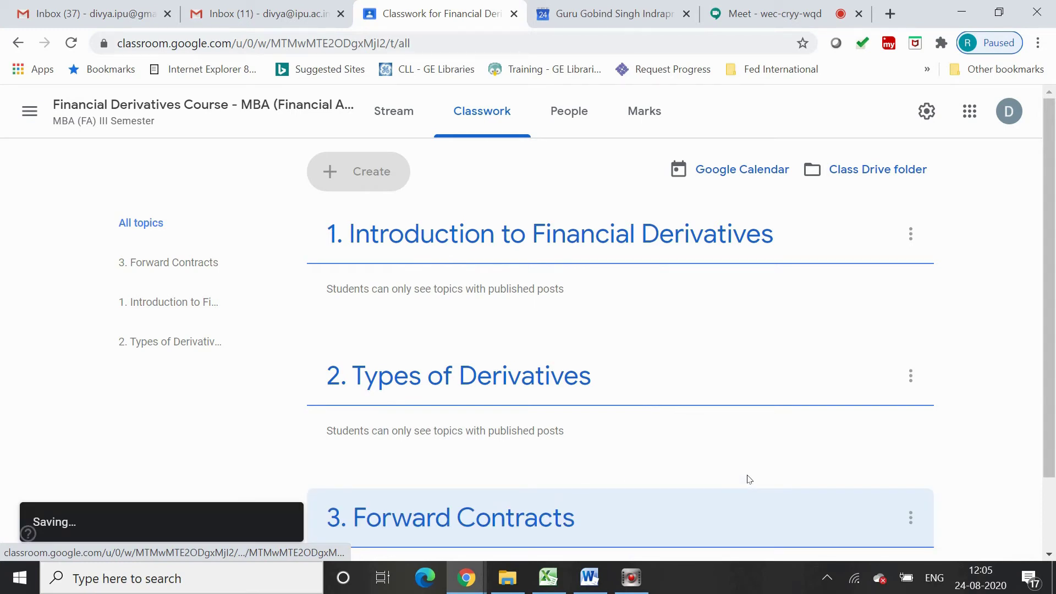
pyautogui.click(358, 171)
# Add the topic '4. Futures Contracts'
pyautogui.click(416, 433)
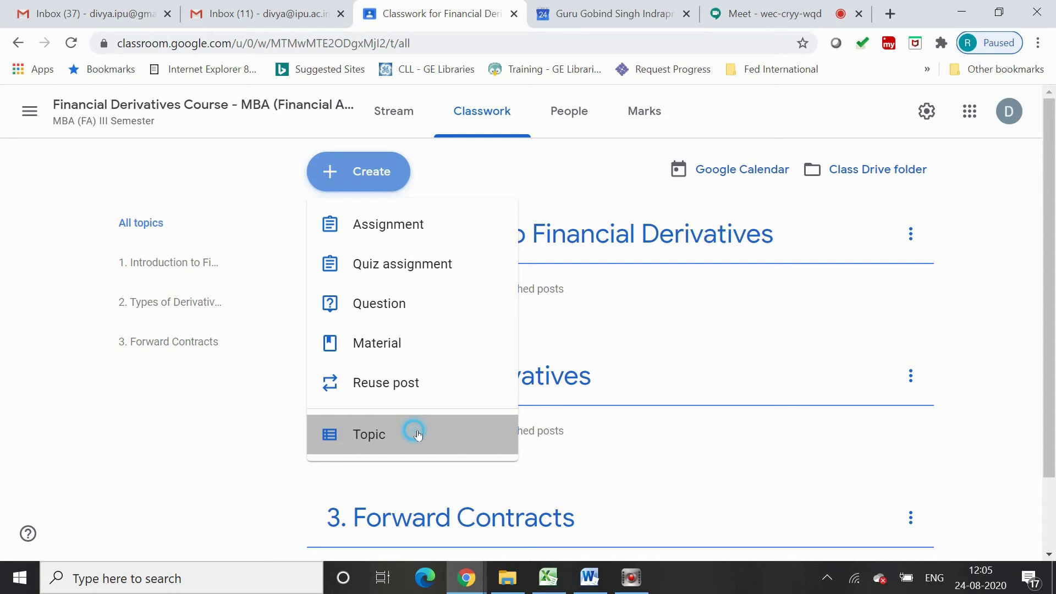
pyautogui.write('4. ')
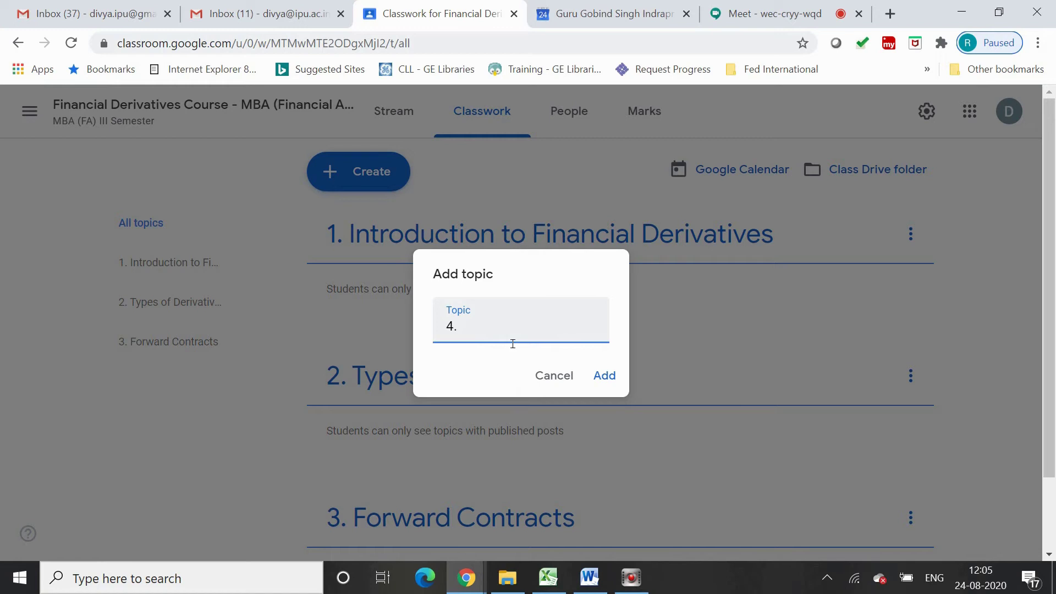
pyautogui.write('Futures COnt')
pyautogui.press('BackSpace')
pyautogui.press('BackSpace')
pyautogui.press('BackSpace')
pyautogui.write('ontar')
pyautogui.press('BackSpace')
pyautogui.press('BackSpace')
pyautogui.write('racts')
pyautogui.click(604, 375)
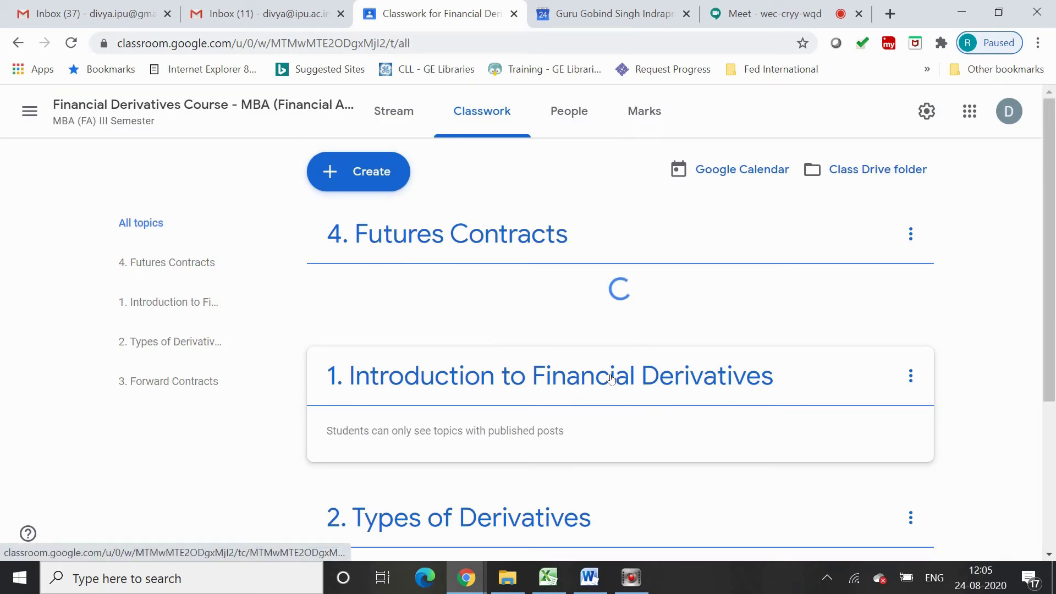
# Move '4. Futures Contracts' to the end of the list and open the topic 1 page
pyautogui.click(910, 234)
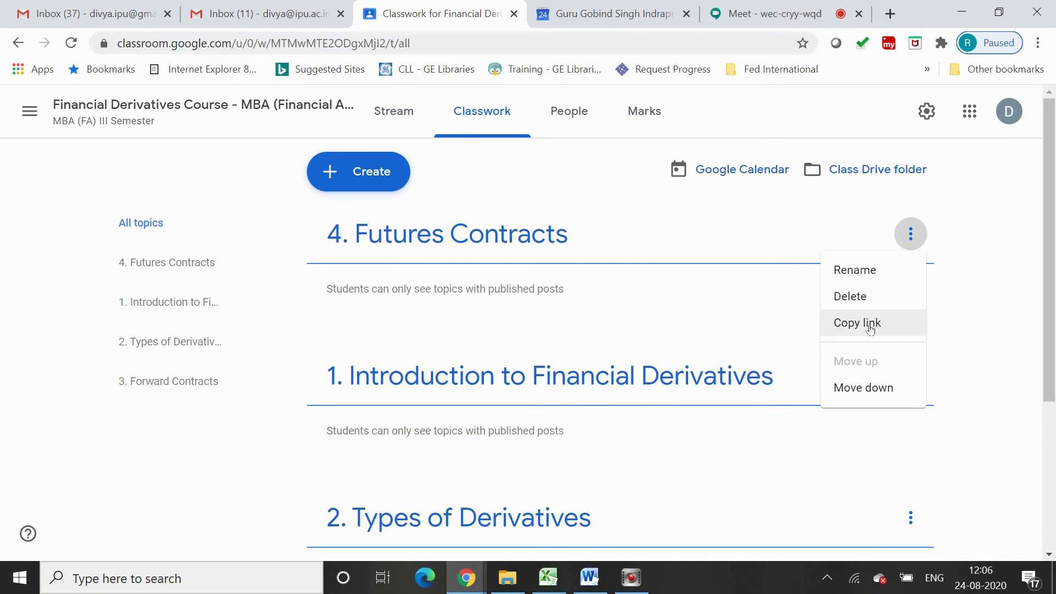
pyautogui.click(909, 388)
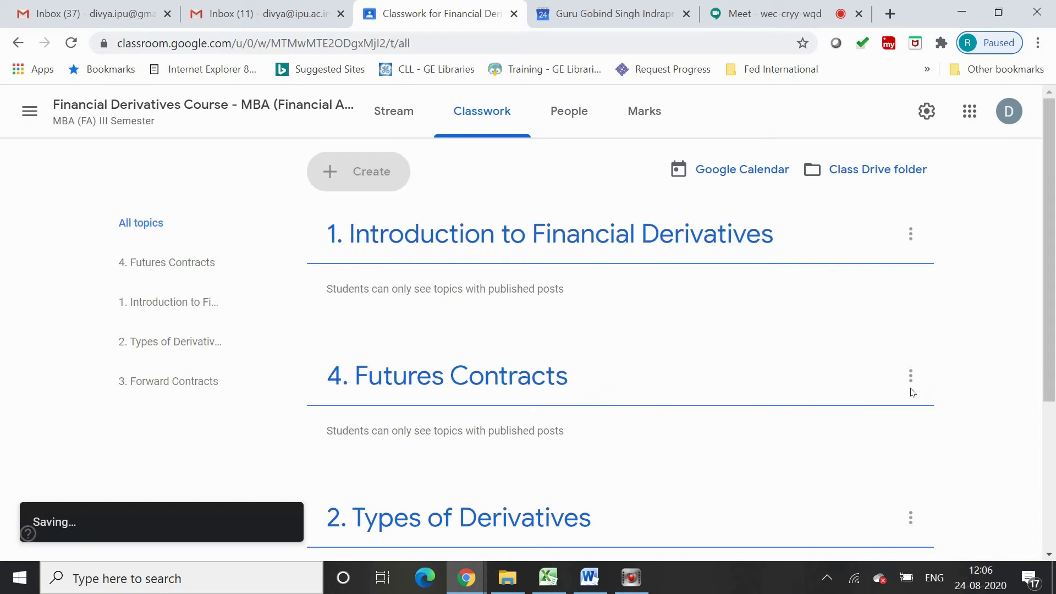
pyautogui.moveTo(1053, 348); pyautogui.dragTo(1055, 421)
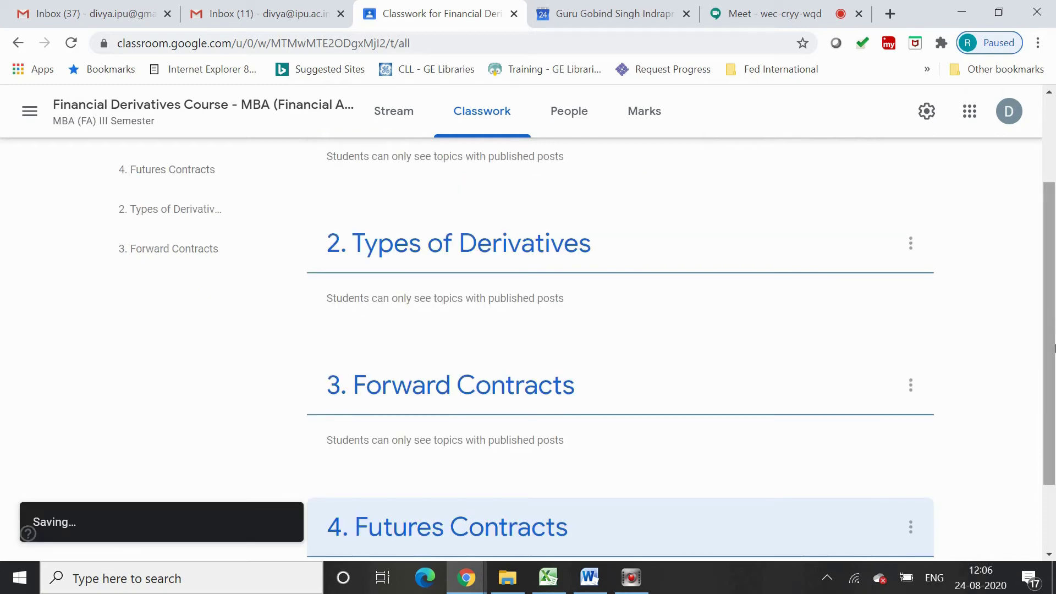
pyautogui.moveTo(1054, 347); pyautogui.dragTo(1054, 249)
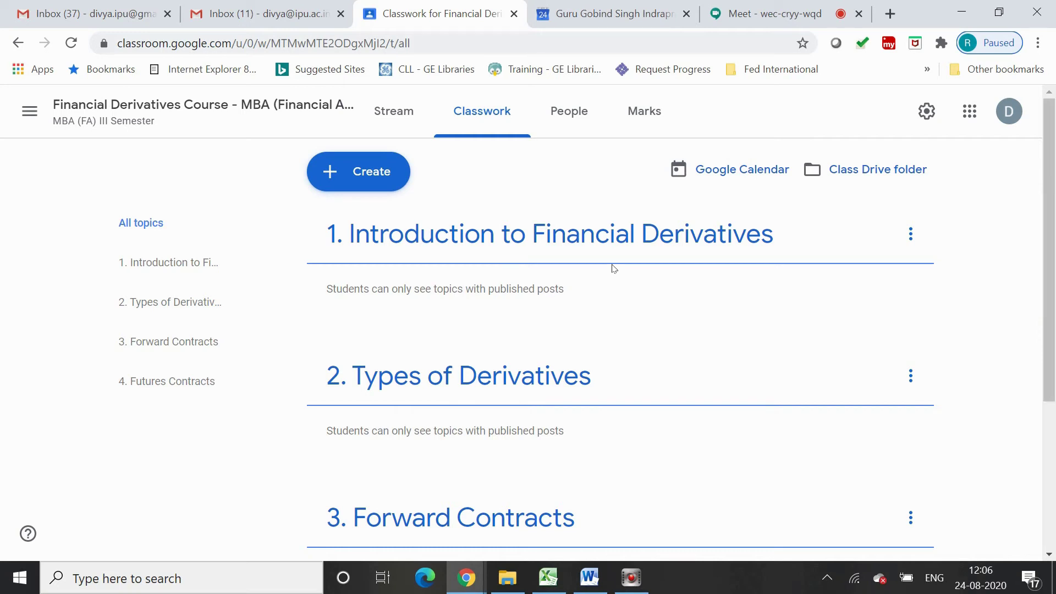
pyautogui.click(609, 239)
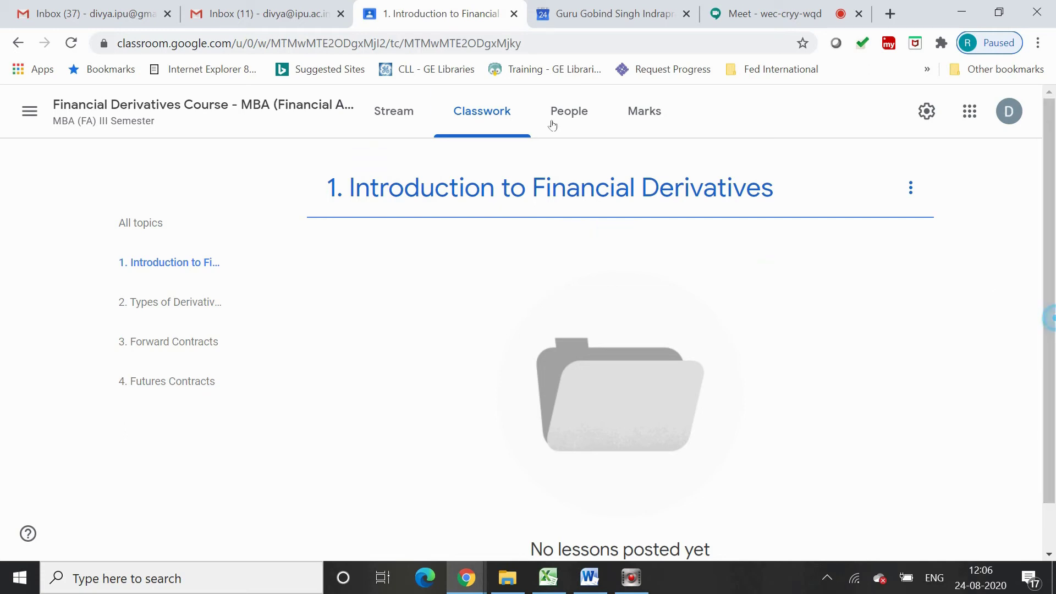
# Back on Classwork, create a new material and start its title 'Introduction to Capital Markets…'
pyautogui.click(123, 122)
pyautogui.click(368, 169)
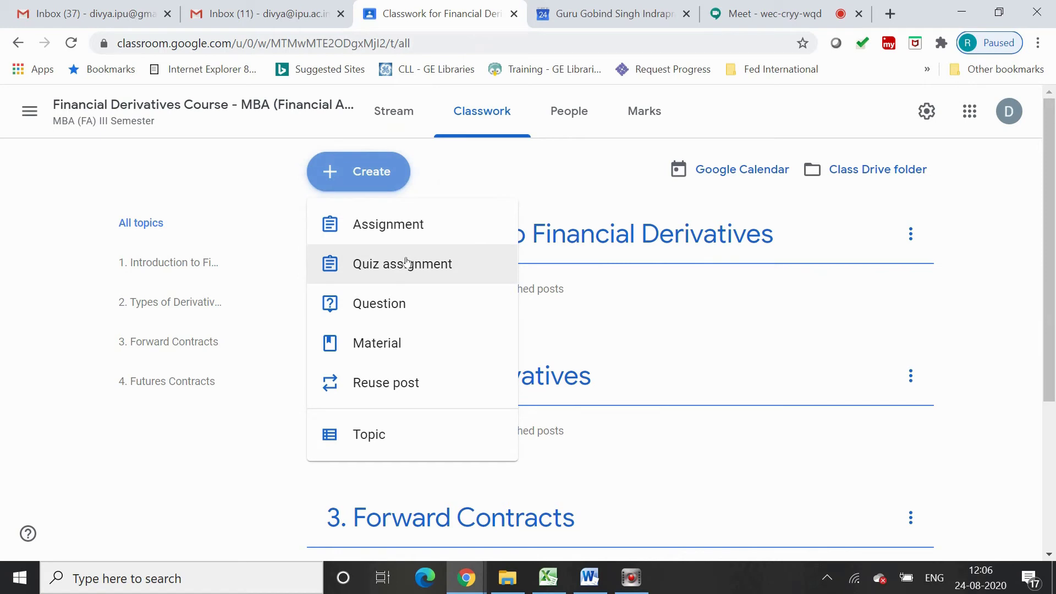
pyautogui.click(377, 342)
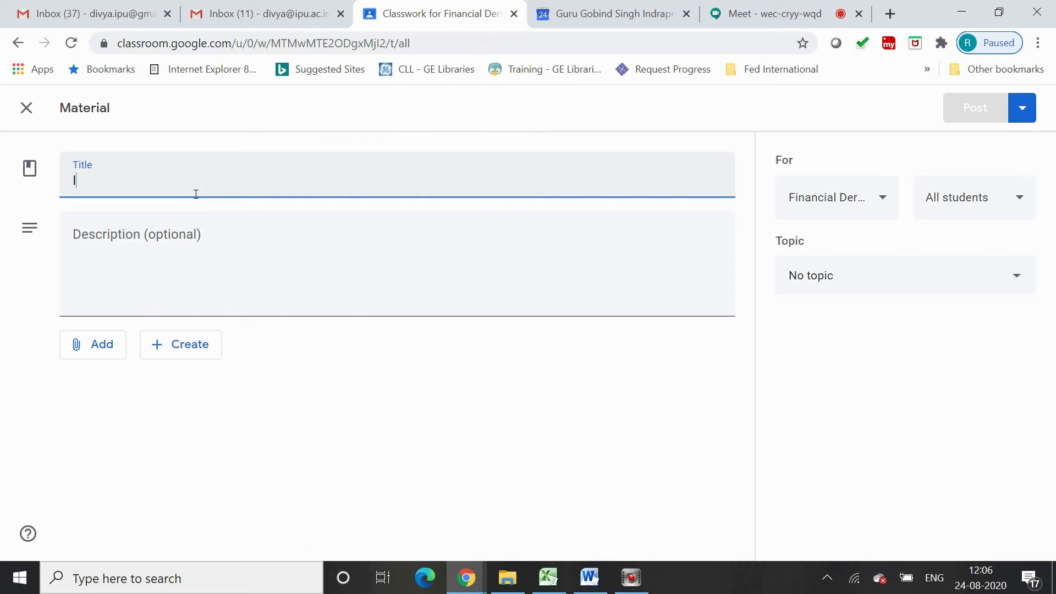
pyautogui.write('Introc')
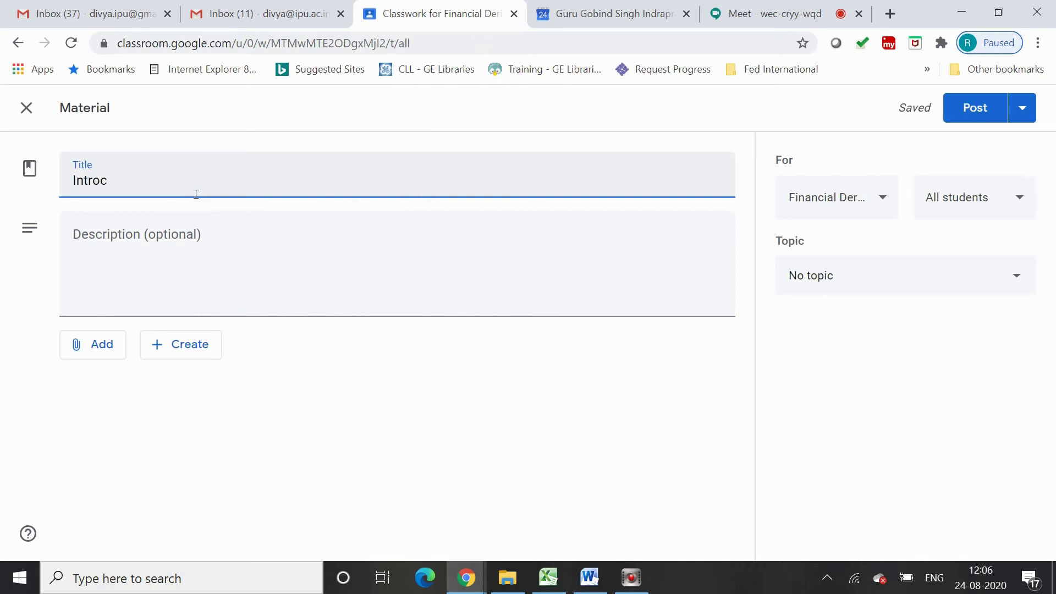
pyautogui.write('C')
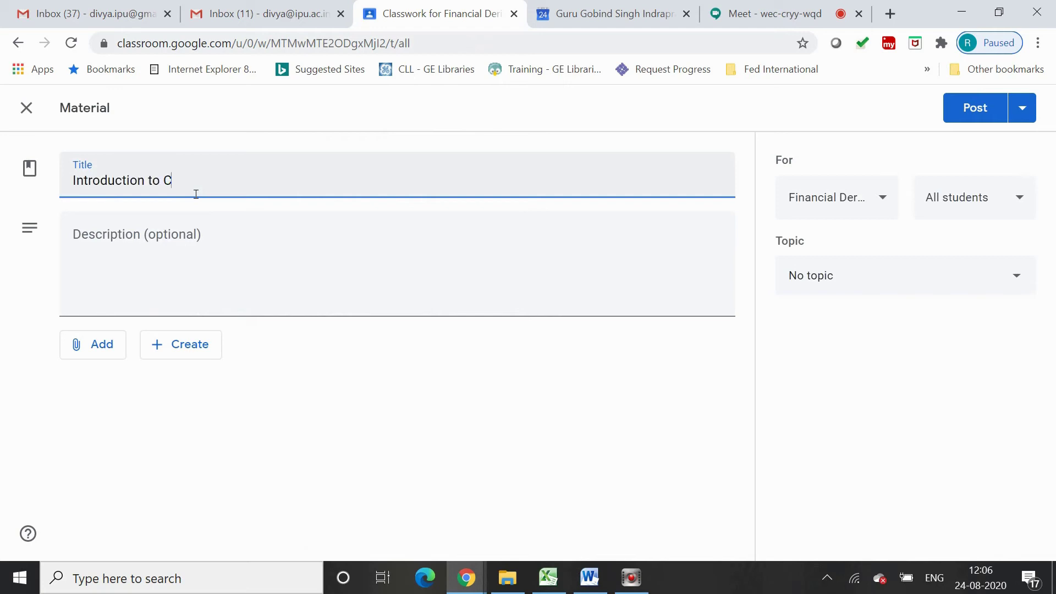
pyautogui.write('apital Markets and ')
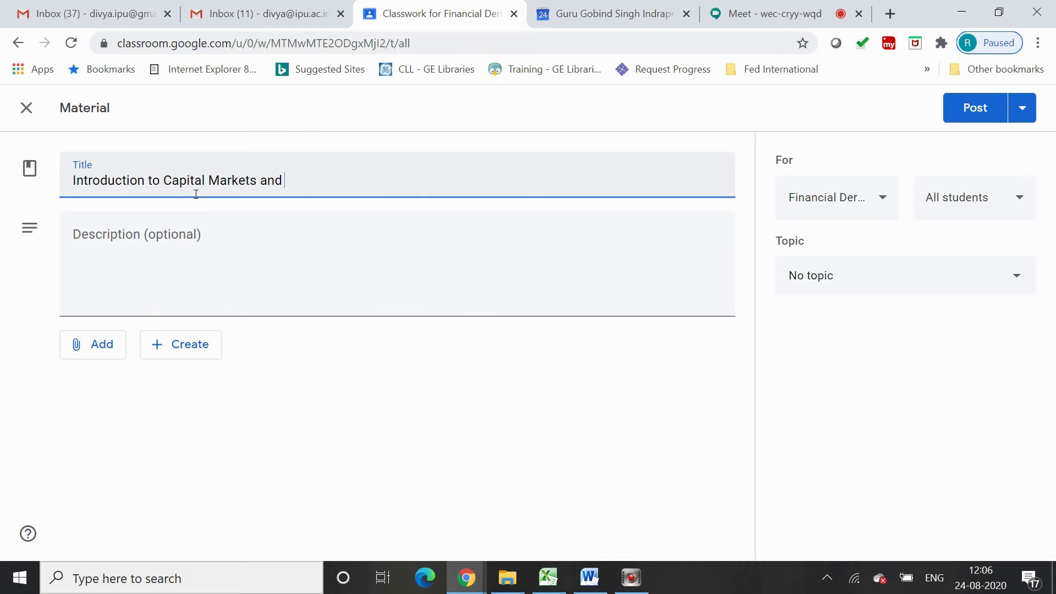
pyautogui.write('Derivatives Market')
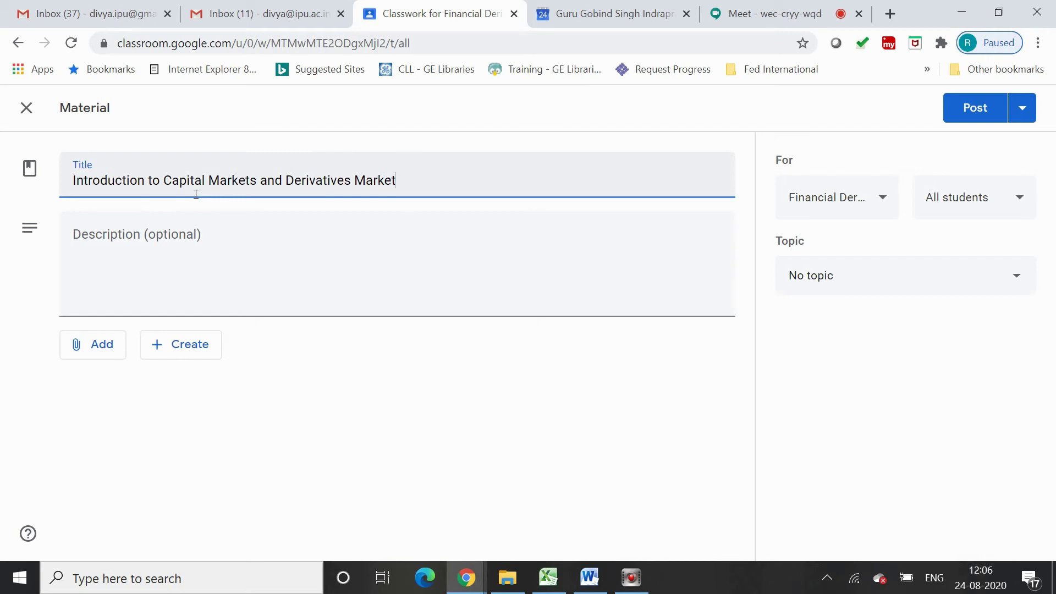
# Describe the material as 'This topic covers first unit of the syllabus.' with 'Date- 24-08-2020' below
pyautogui.click(272, 254)
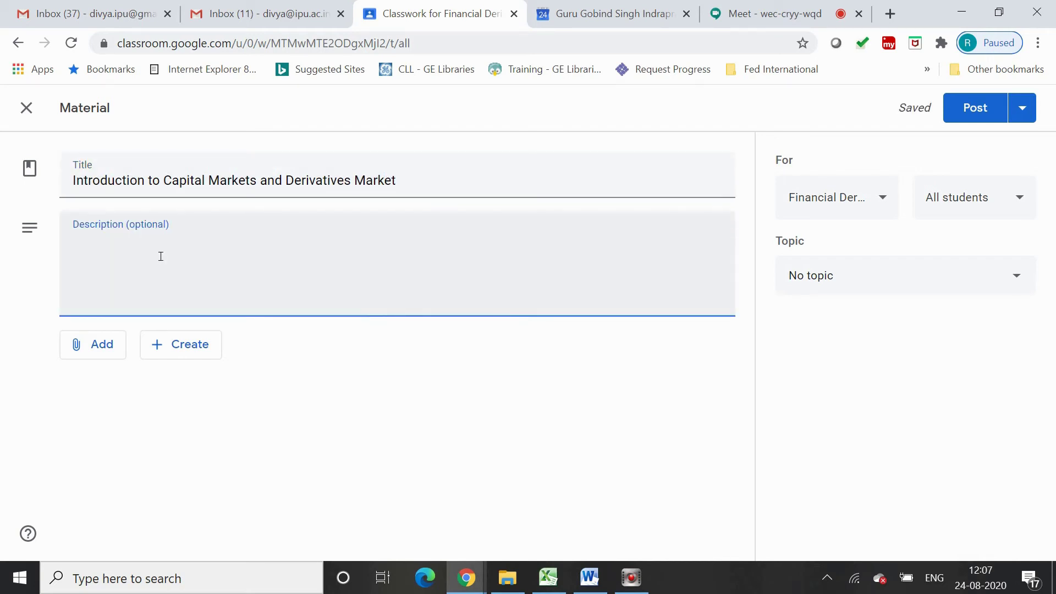
pyautogui.write('This topic cove')
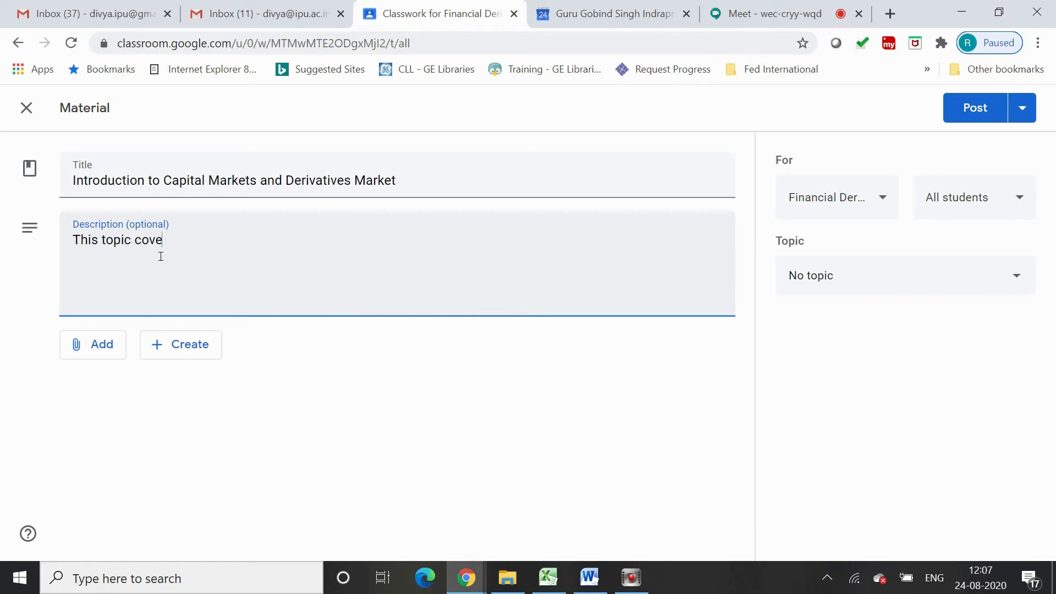
pyautogui.write('rs first unit of the syllabus')
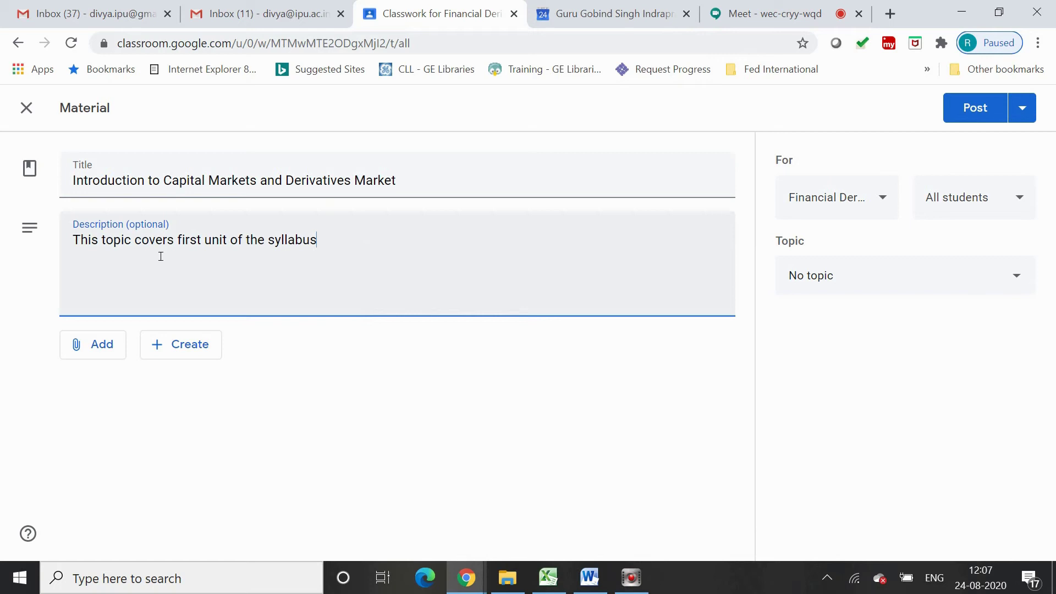
pyautogui.write('.')
pyautogui.press('Return')
pyautogui.write('Date- 24-08-2020')
# Add a 'Learning Outcomes:' line to the description and begin the next line
pyautogui.press('Return')
pyautogui.write('earning Outcomes')
pyautogui.click(73, 279)
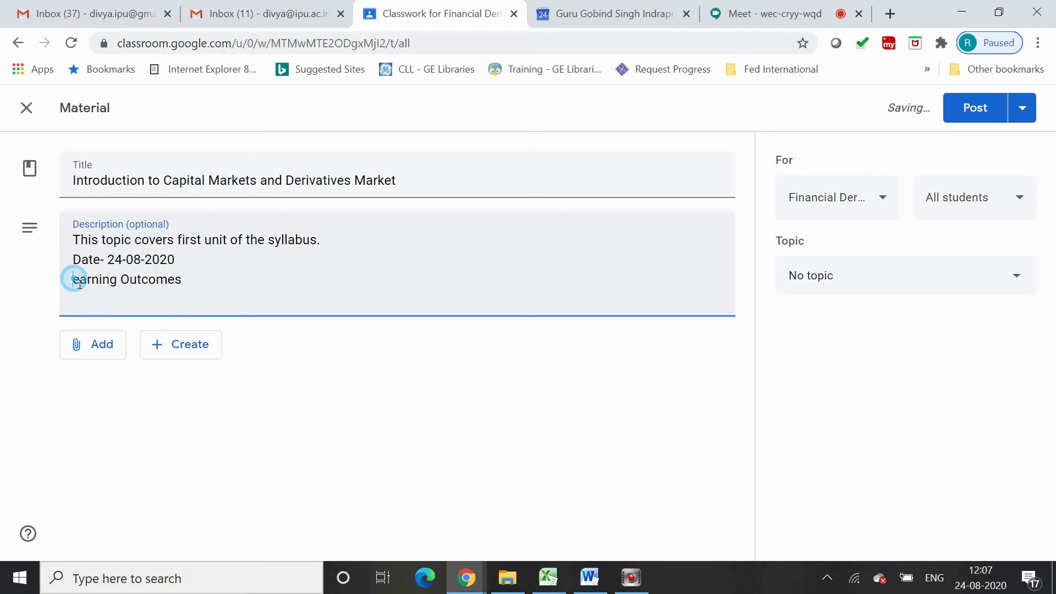
pyautogui.write('L')
pyautogui.click(205, 278)
pyautogui.write(': ')
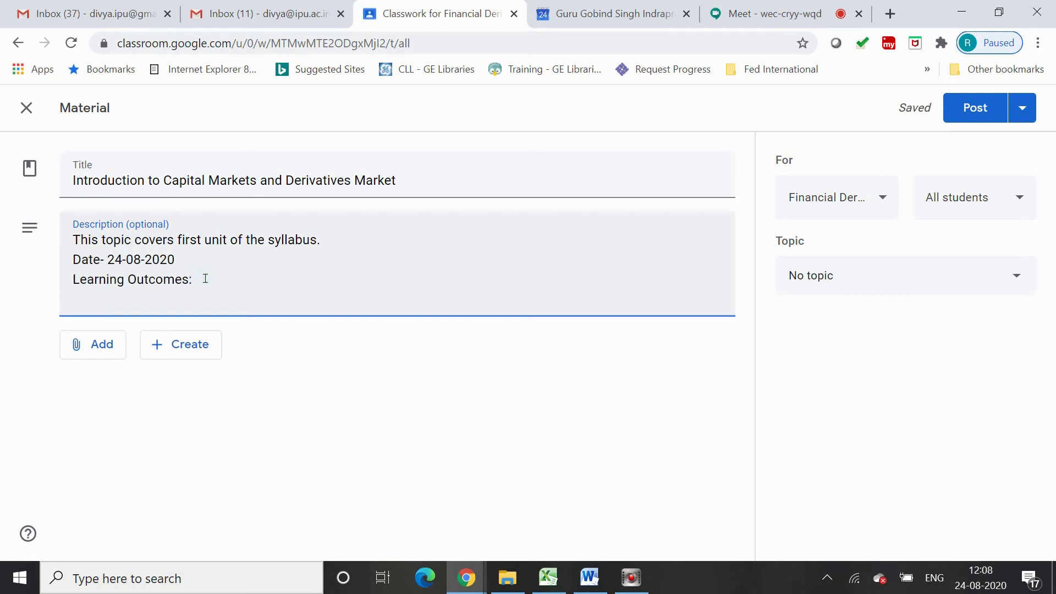
pyautogui.write('This week you')
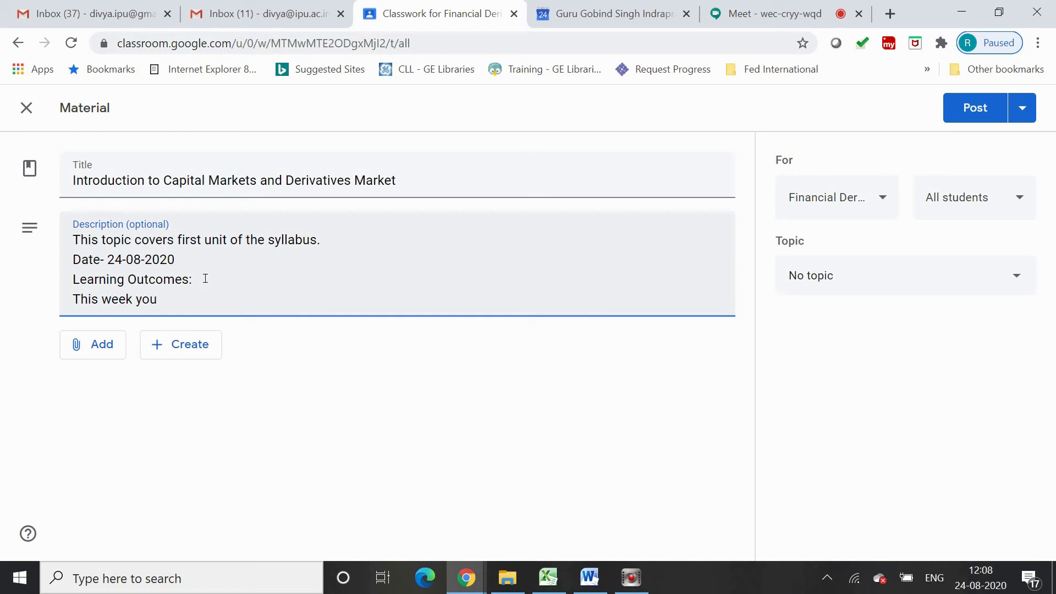
# Write the outcome line 'This week you can brush up your stock market basics'
pyautogui.press('BackSpace')
pyautogui.press('BackSpace')
pyautogui.press('BackSpace')
pyautogui.write('you can brush up your stock ')
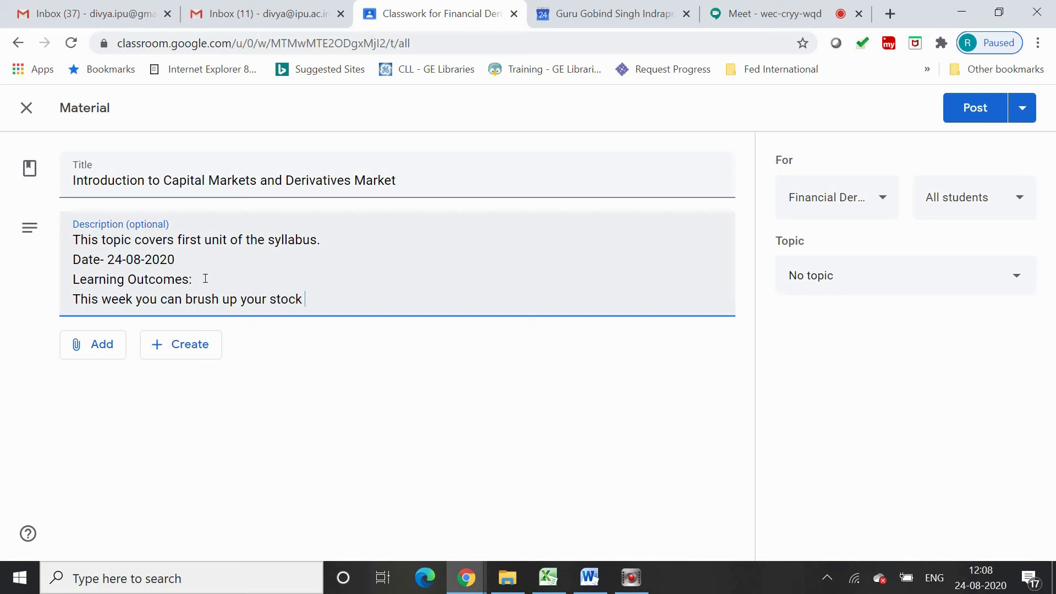
pyautogui.write('amrket basics')
pyautogui.press('Return')
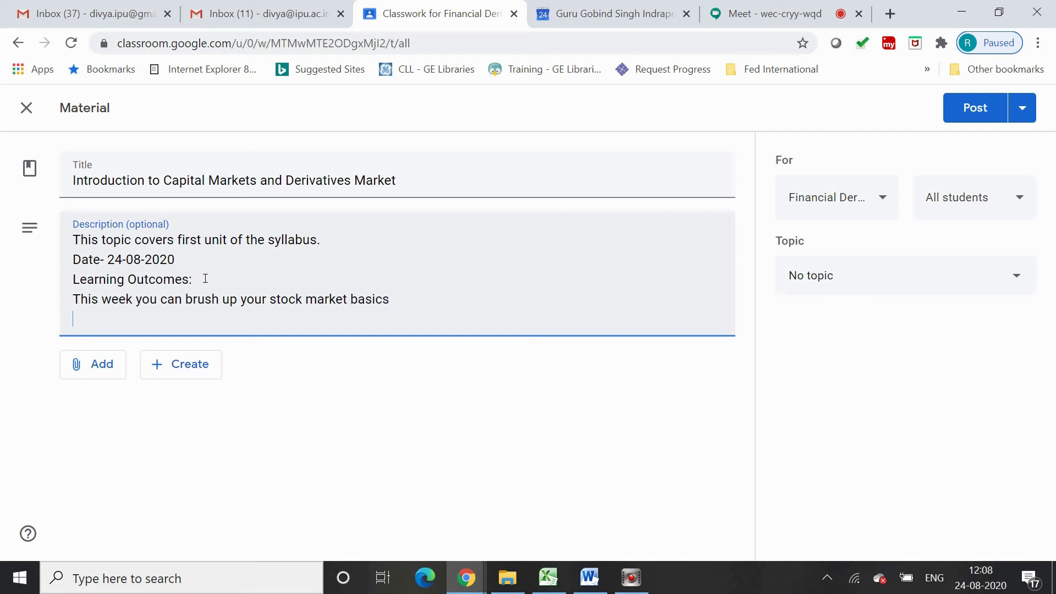
# Add outcomes 'To understand basics of Capital Market' and 'To Understand basics of Derivatives Market'
pyautogui.write('To understand basics o')
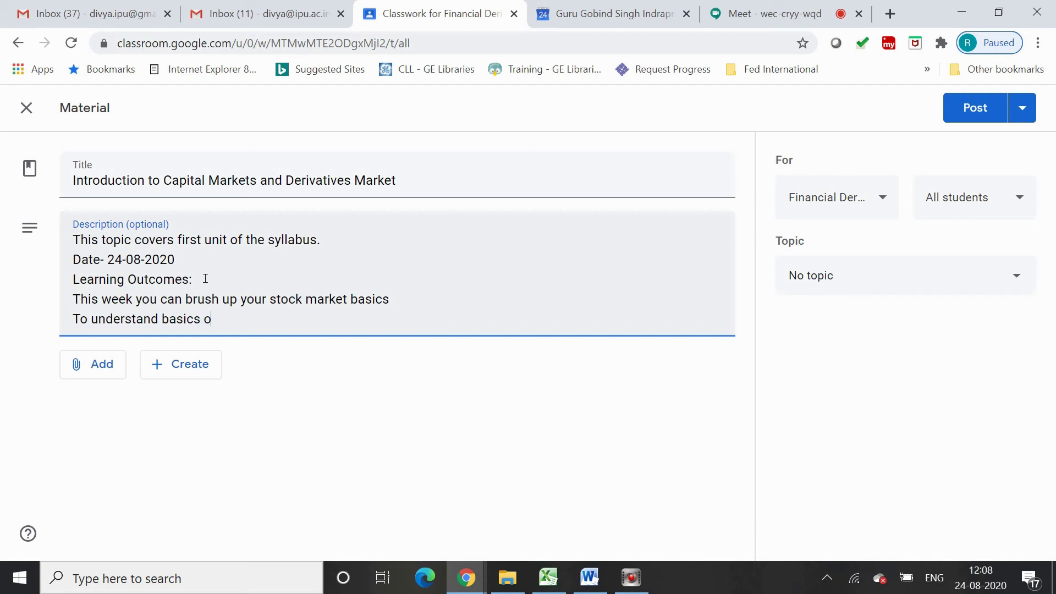
pyautogui.write('f Capital Market')
pyautogui.press('Return')
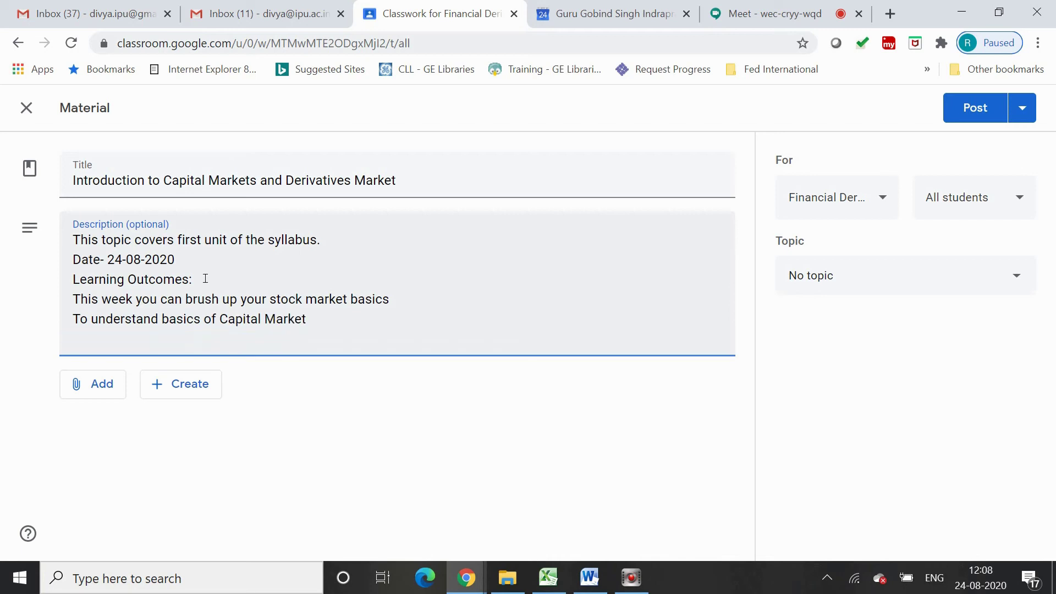
pyautogui.write('To Understandd')
pyautogui.press('BackSpace')
pyautogui.press('BackSpace')
pyautogui.write('basi')
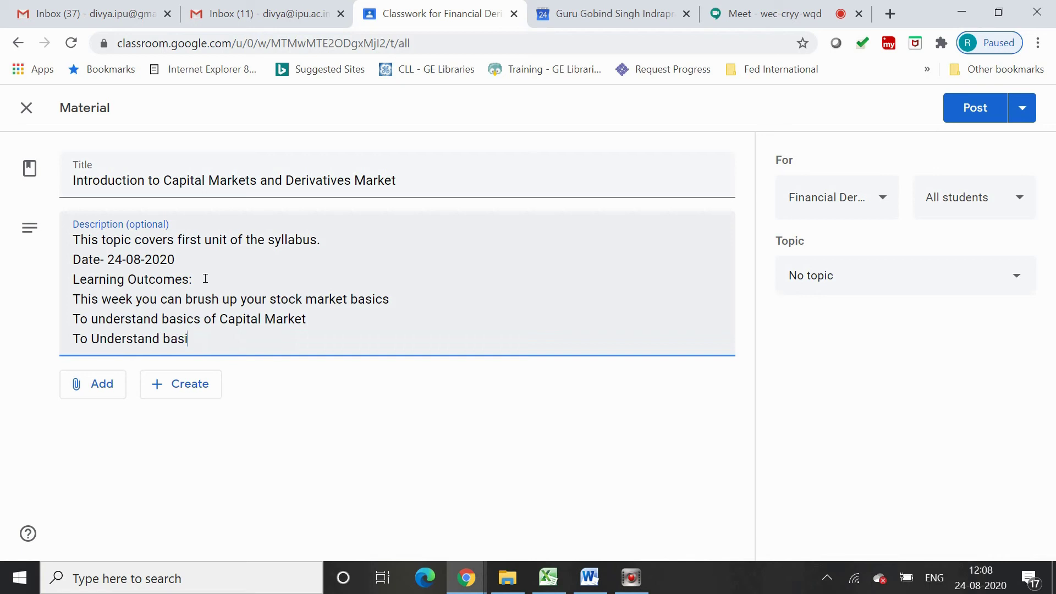
pyautogui.write('cs of Derivatives ')
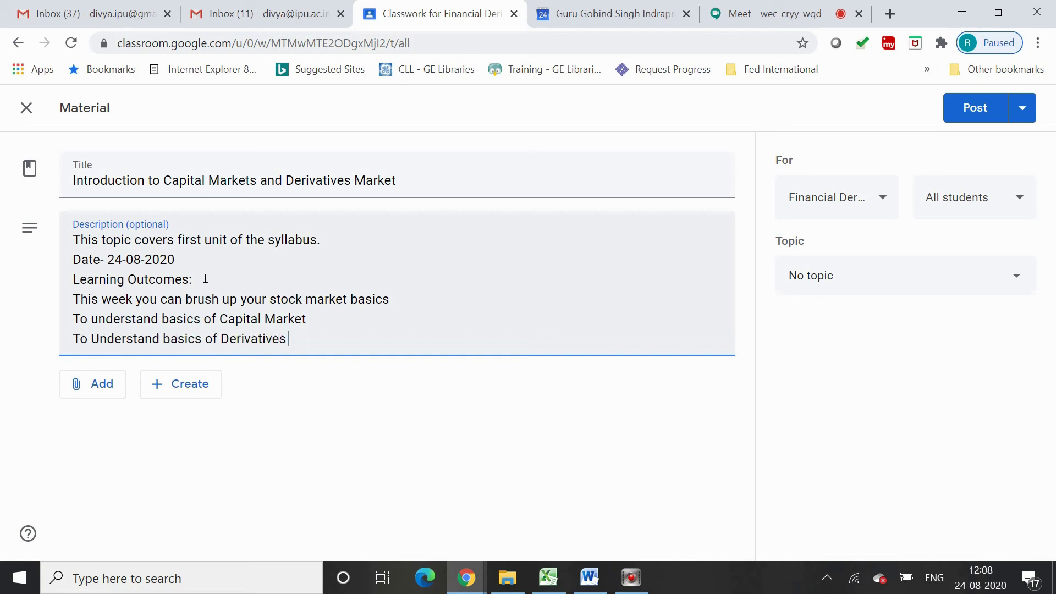
pyautogui.write('Market')
pyautogui.click(118, 394)
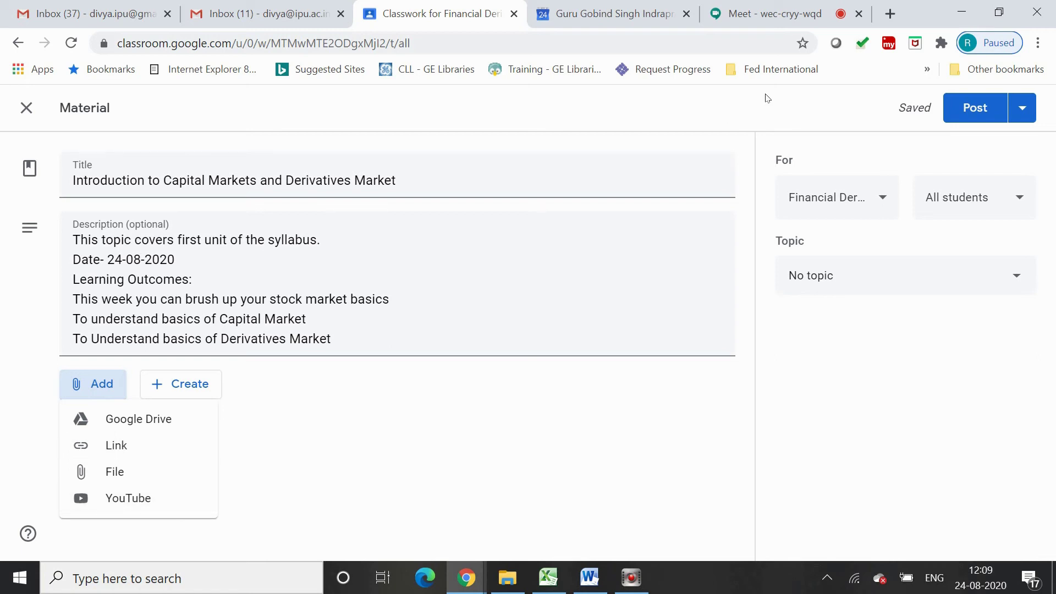
pyautogui.hotkey('ctrl', 't')
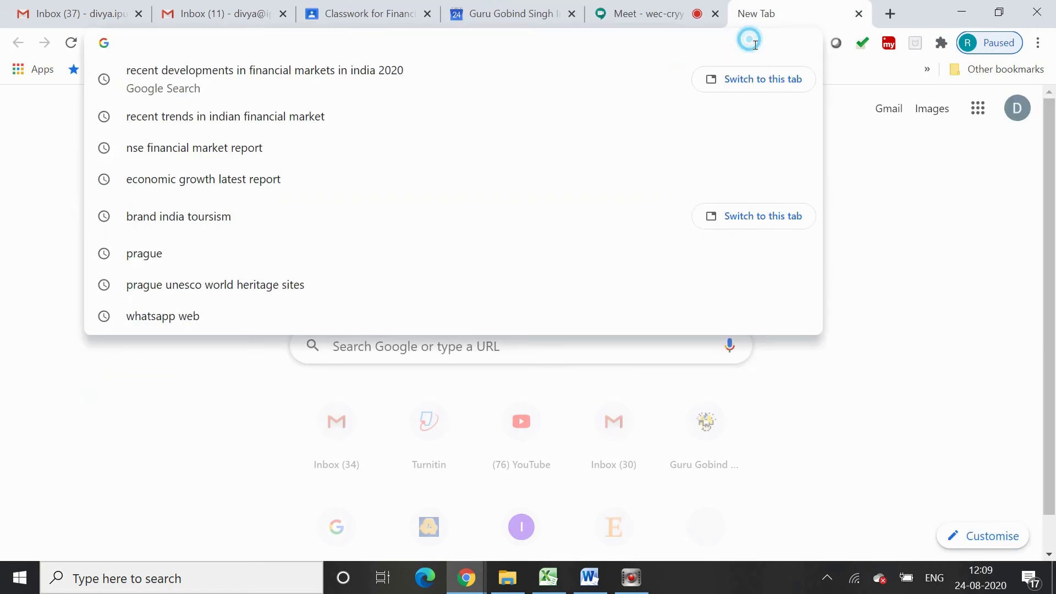
# On YouTube, search for the instructor's channel and open its playlists
pyautogui.write('youtube.com')
pyautogui.press('Return')
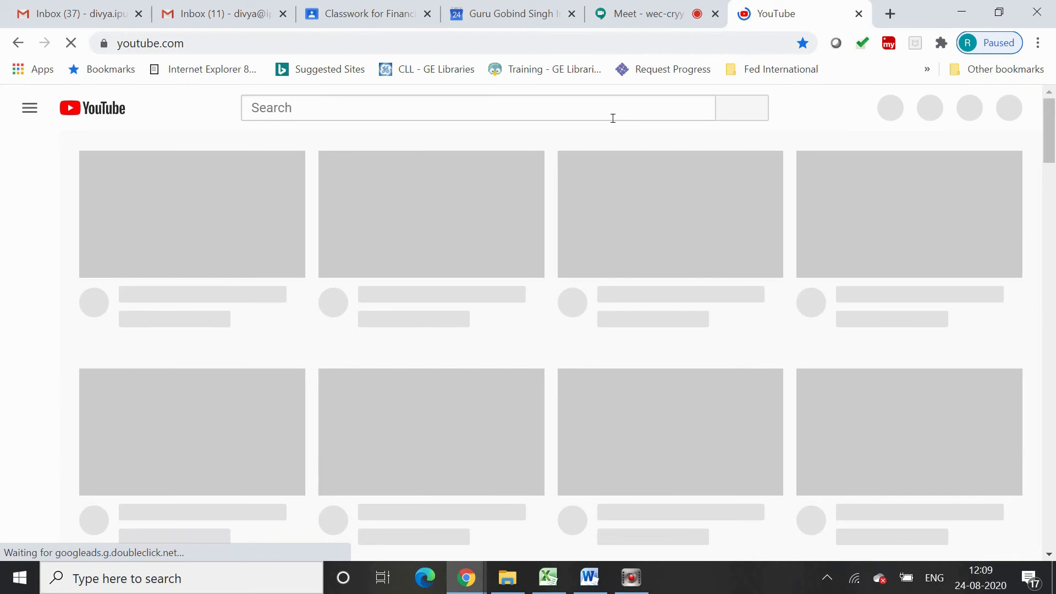
pyautogui.click(612, 117)
pyautogui.write('Dr.D')
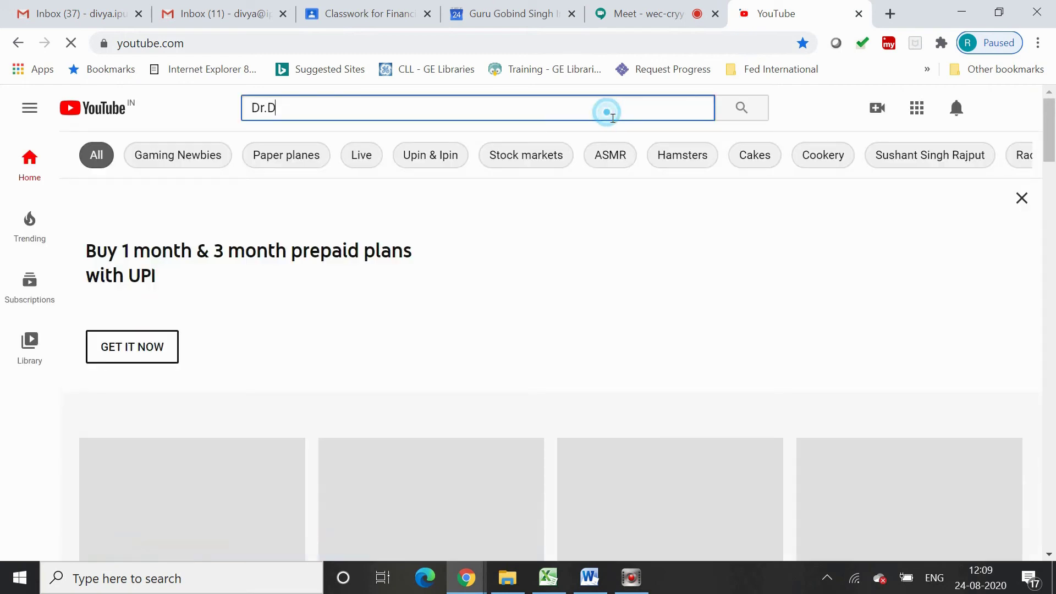
pyautogui.write('ivya Gakhar')
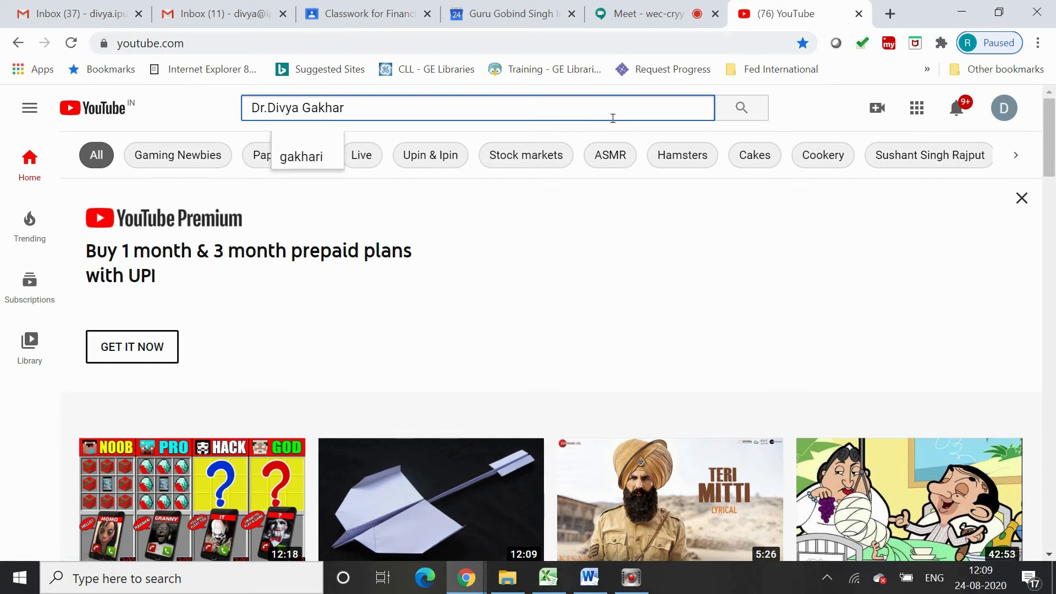
pyautogui.press('Return')
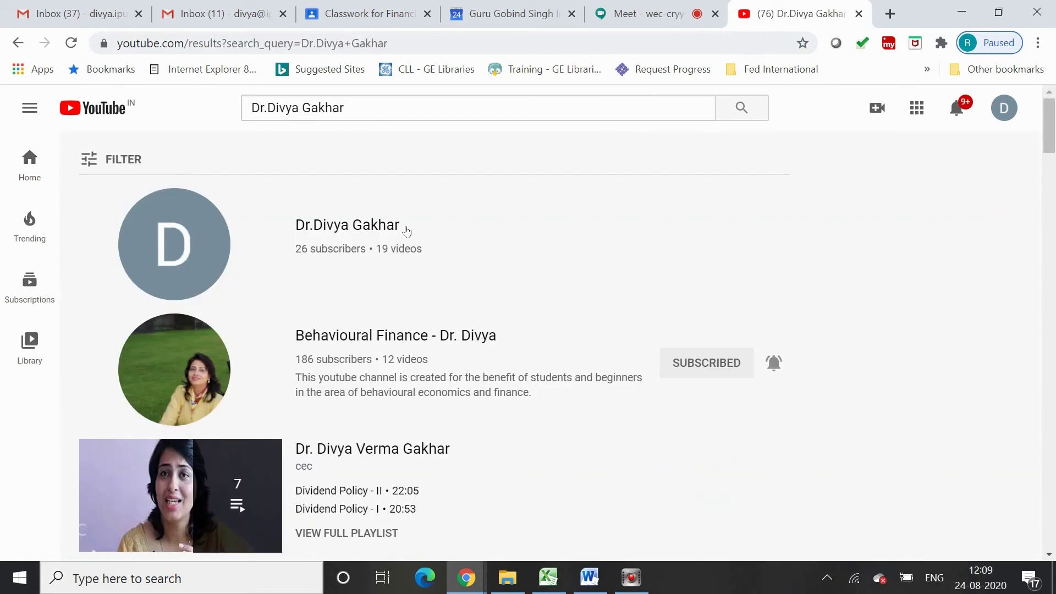
pyautogui.click(407, 231)
pyautogui.click(392, 233)
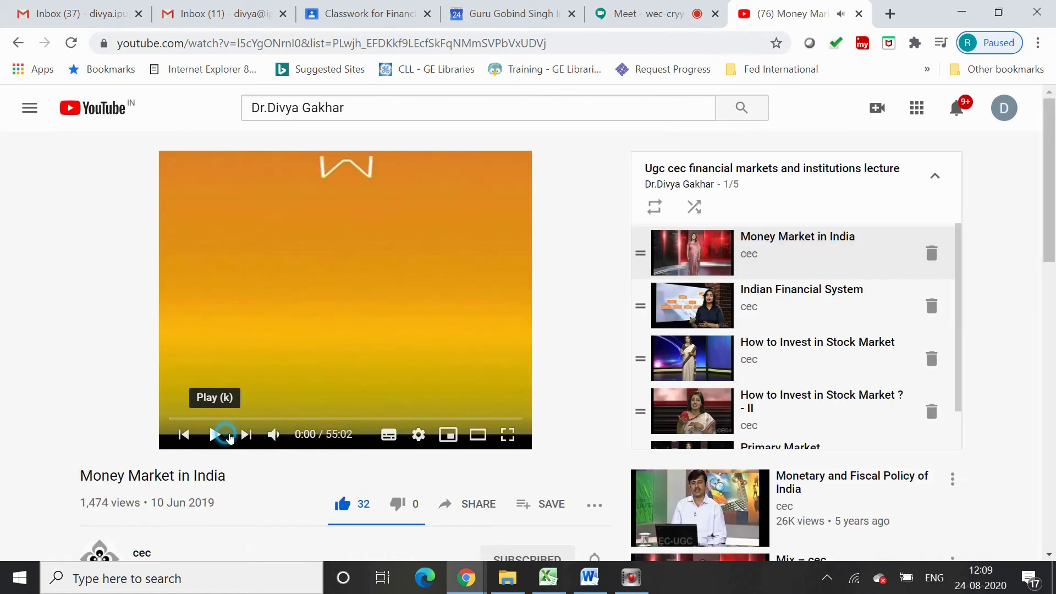
# Play the lecture playlist and copy the 'How to Invest in Stock Market' video URL
pyautogui.click(223, 434)
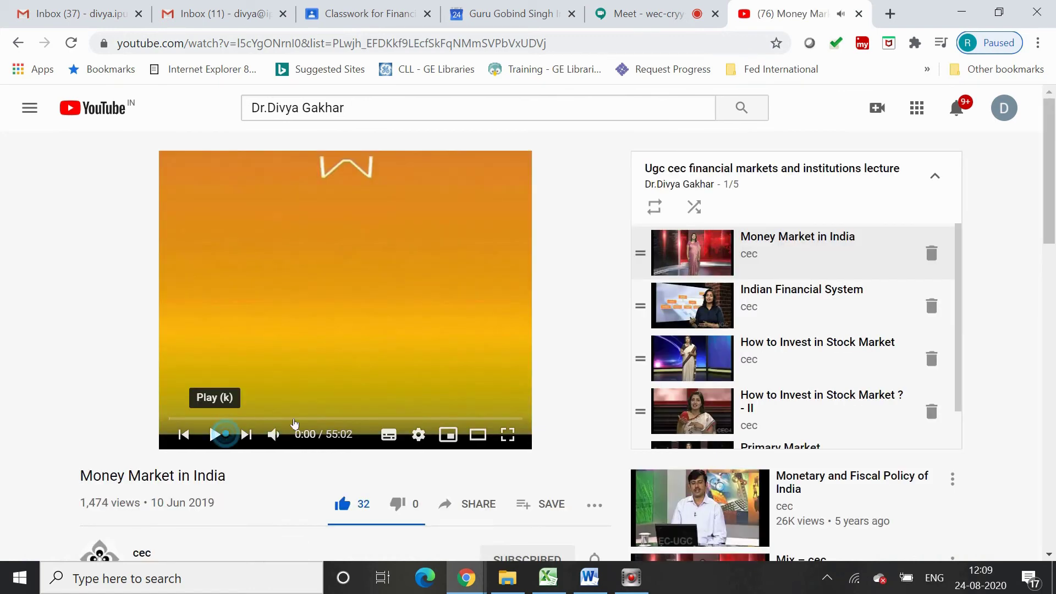
pyautogui.click(713, 350)
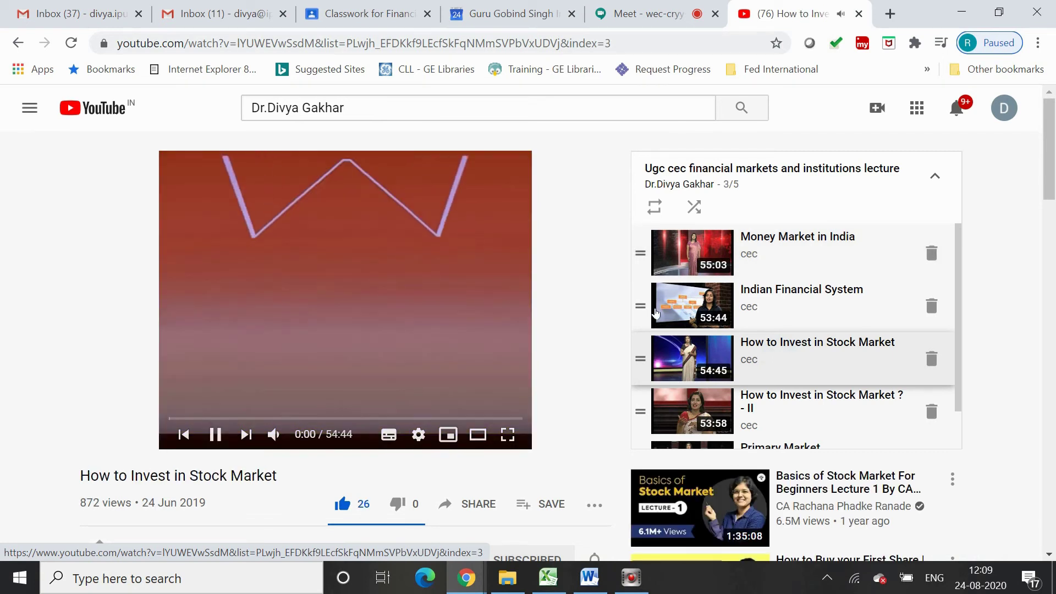
pyautogui.click(358, 34)
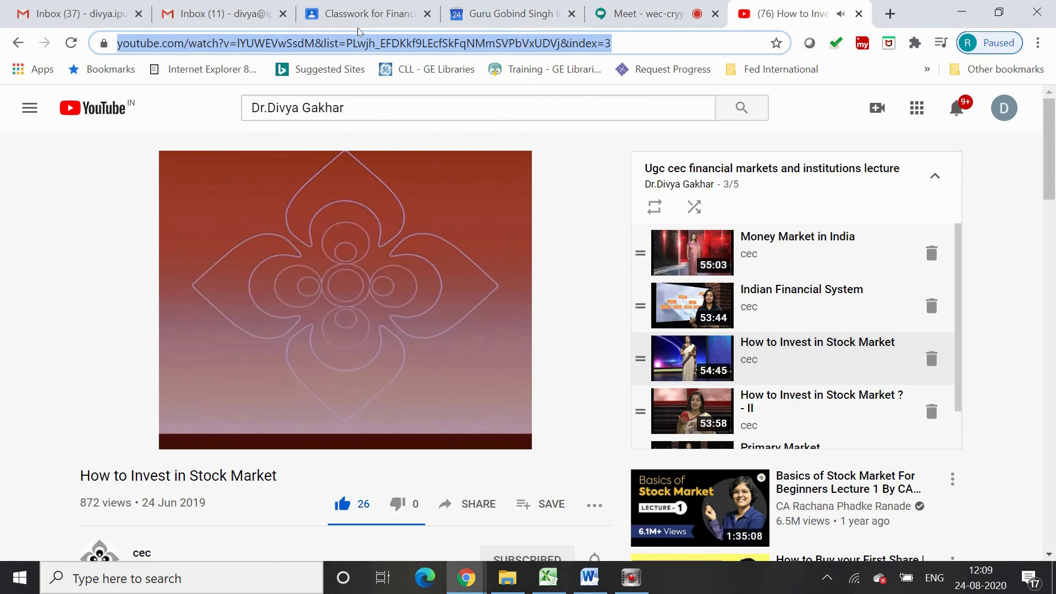
pyautogui.click(357, 27)
pyautogui.click(144, 502)
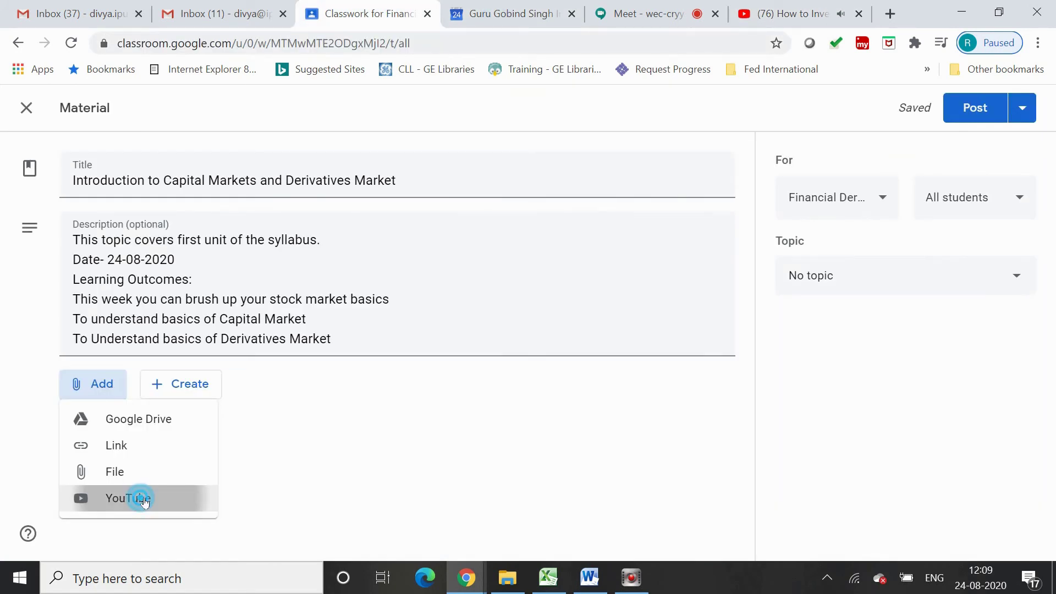
# Attach the 'How to Invest in Stock Market' video to the material
pyautogui.click(792, 14)
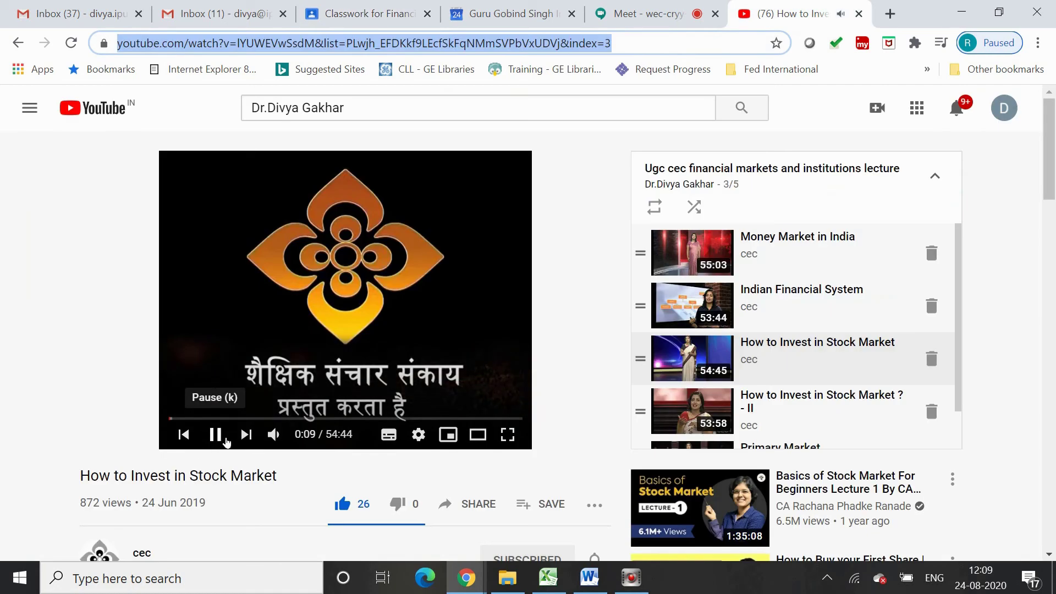
pyautogui.click(216, 436)
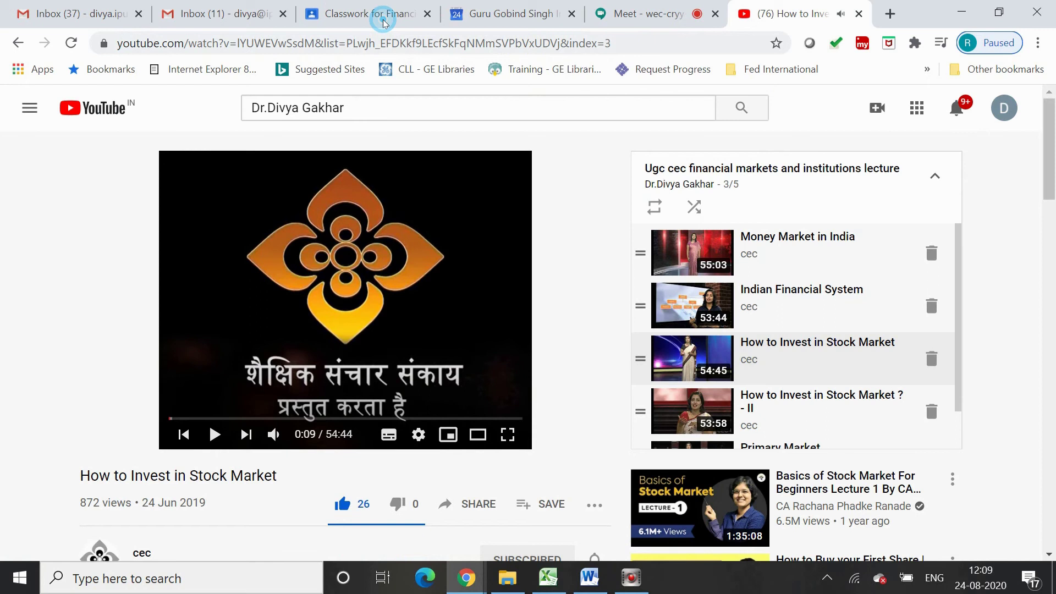
pyautogui.click(384, 22)
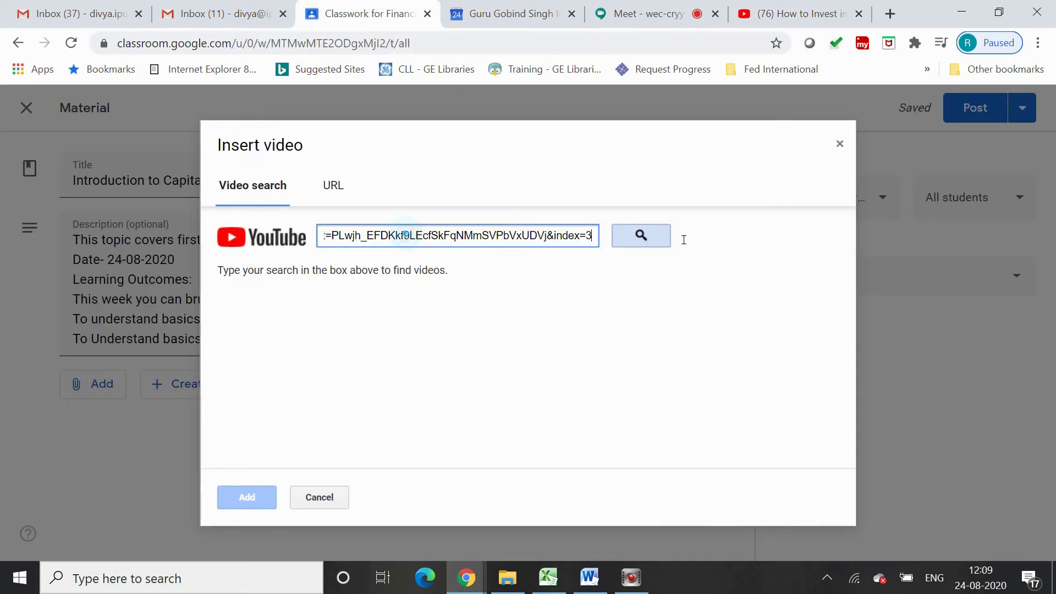
pyautogui.click(647, 236)
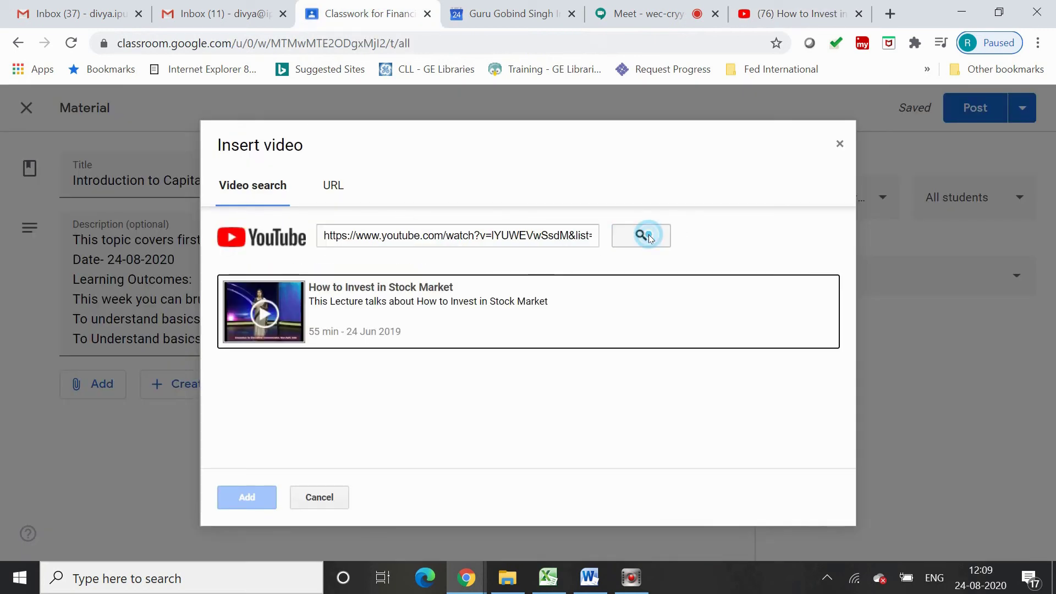
pyautogui.click(239, 497)
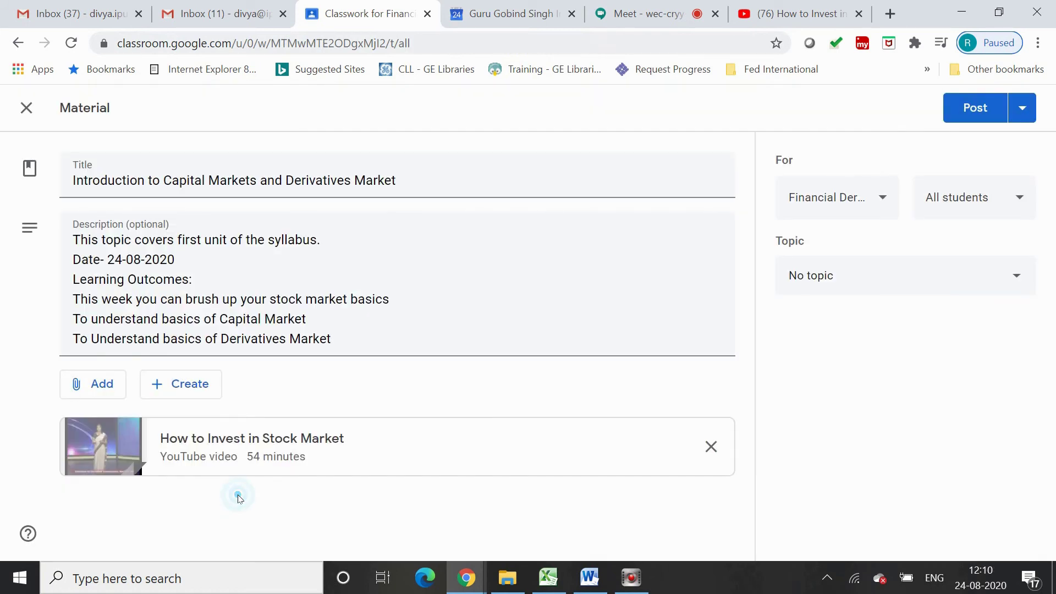
# Copy the part II lecture's link and attach it as a second YouTube video
pyautogui.click(98, 391)
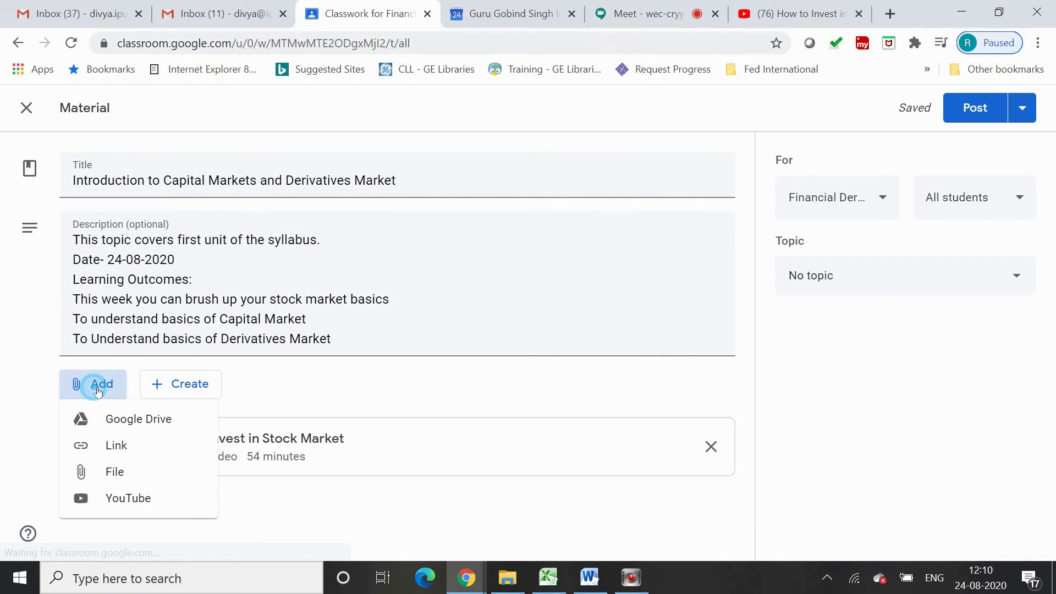
pyautogui.click(128, 498)
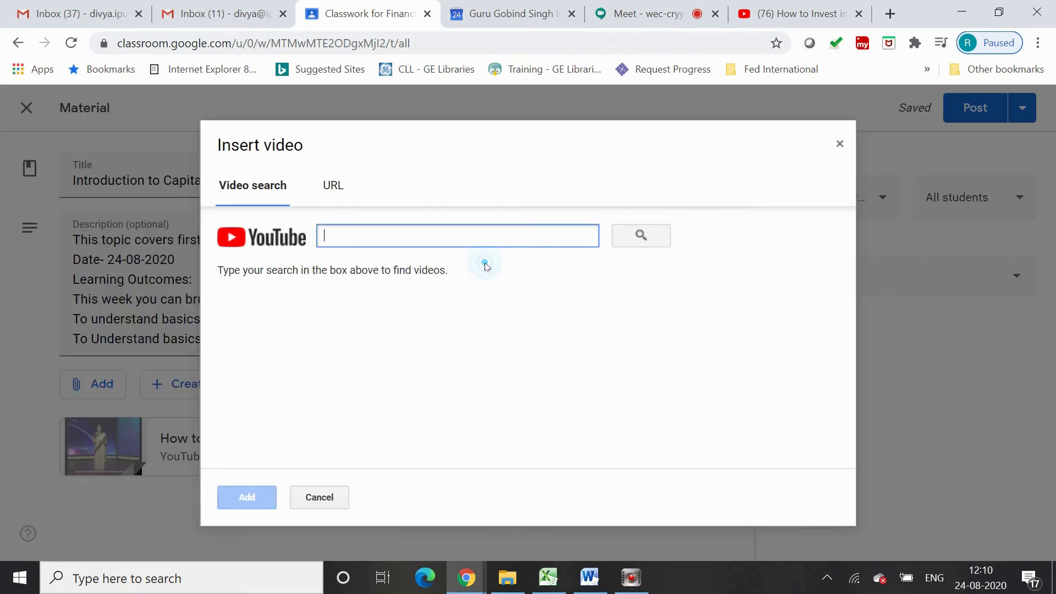
pyautogui.click(812, 25)
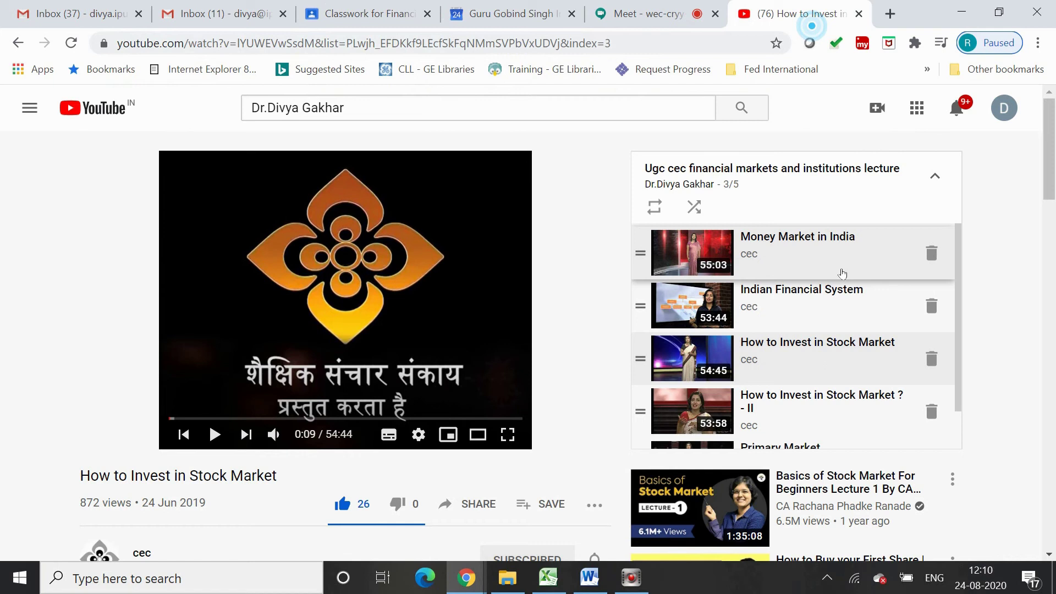
pyautogui.click(215, 434)
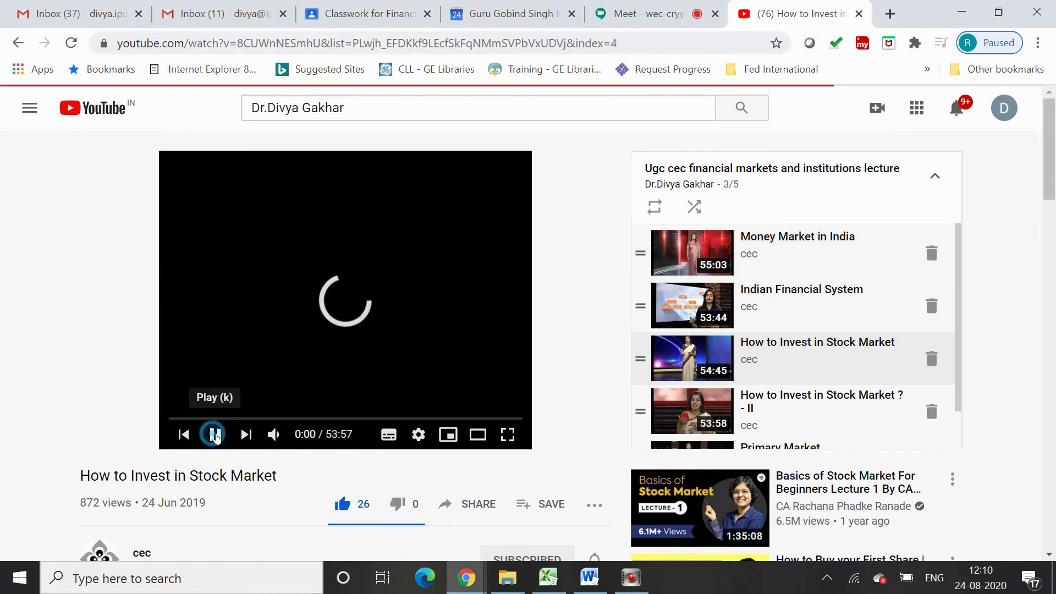
pyautogui.click(381, 44)
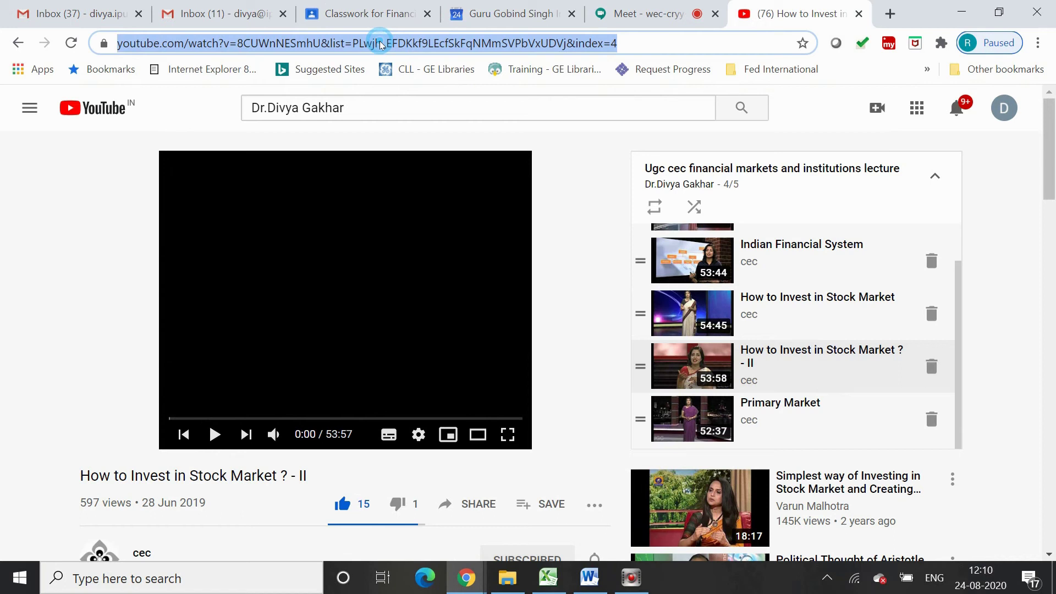
pyautogui.click(383, 21)
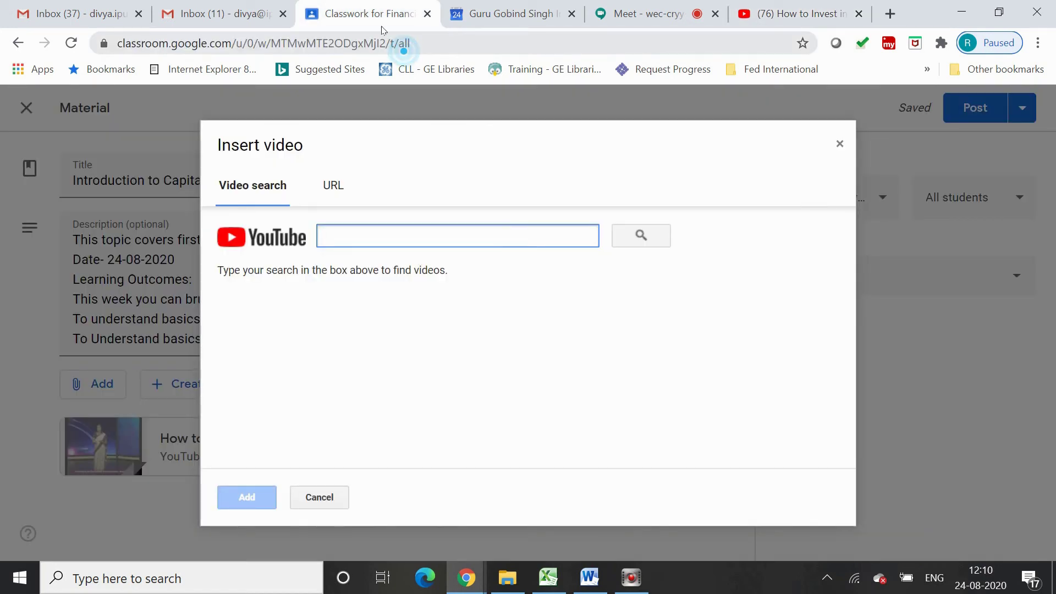
pyautogui.hotkey('ctrl', 'v')
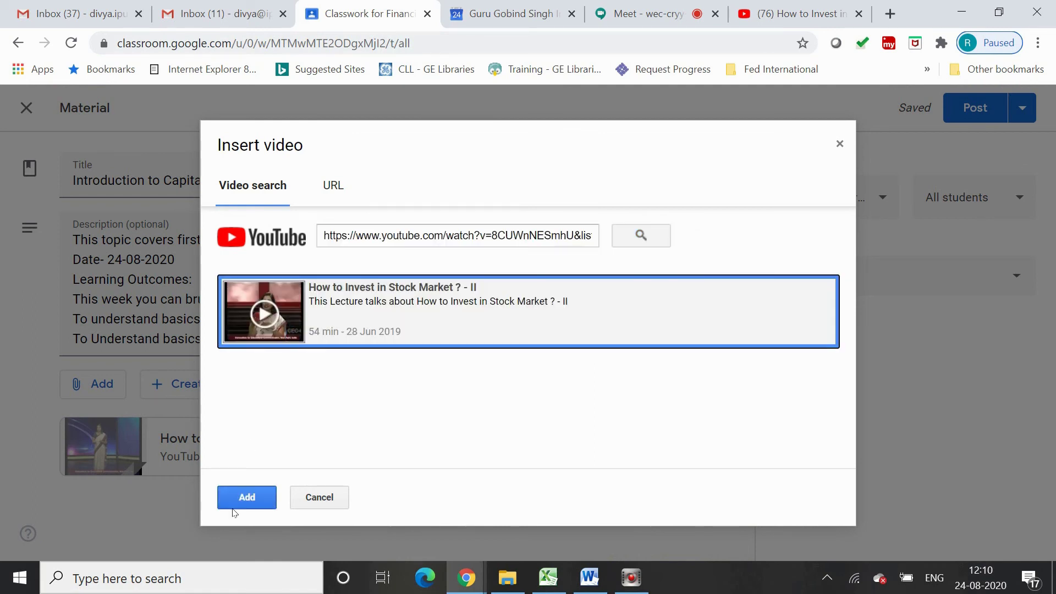
pyautogui.click(234, 506)
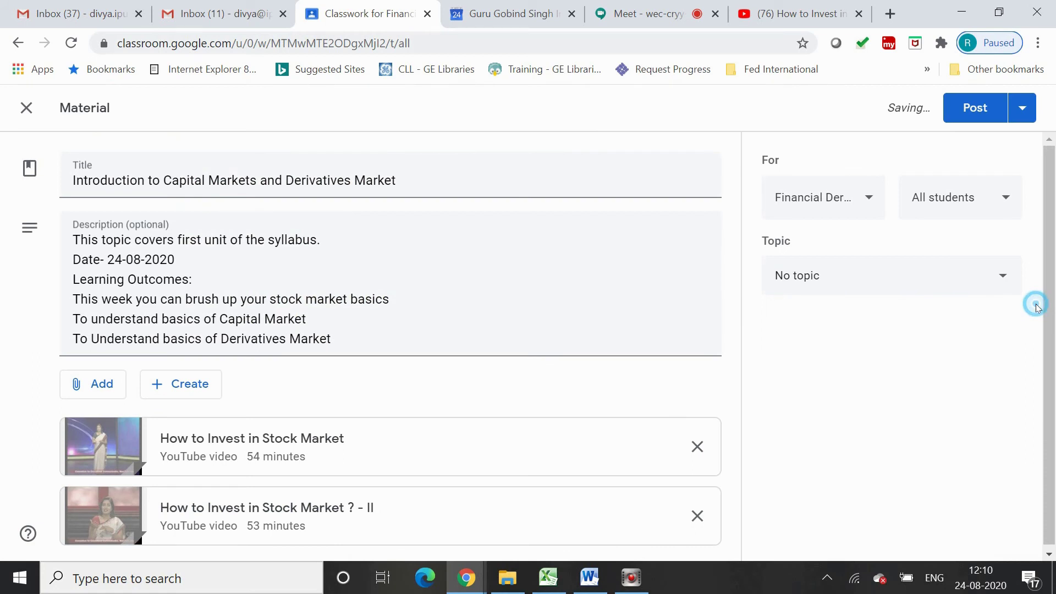
pyautogui.click(94, 389)
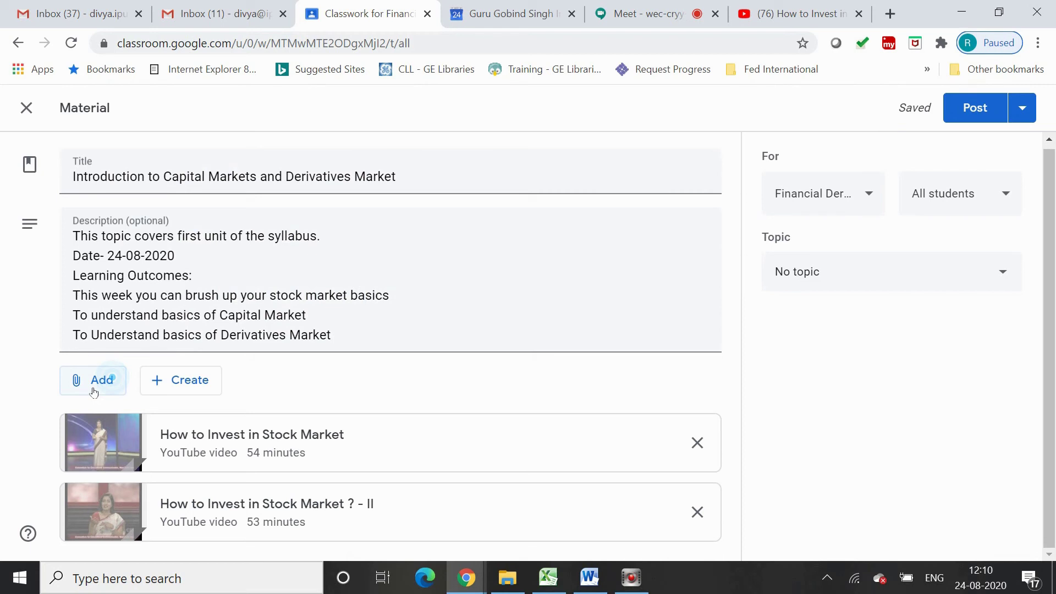
pyautogui.click(94, 390)
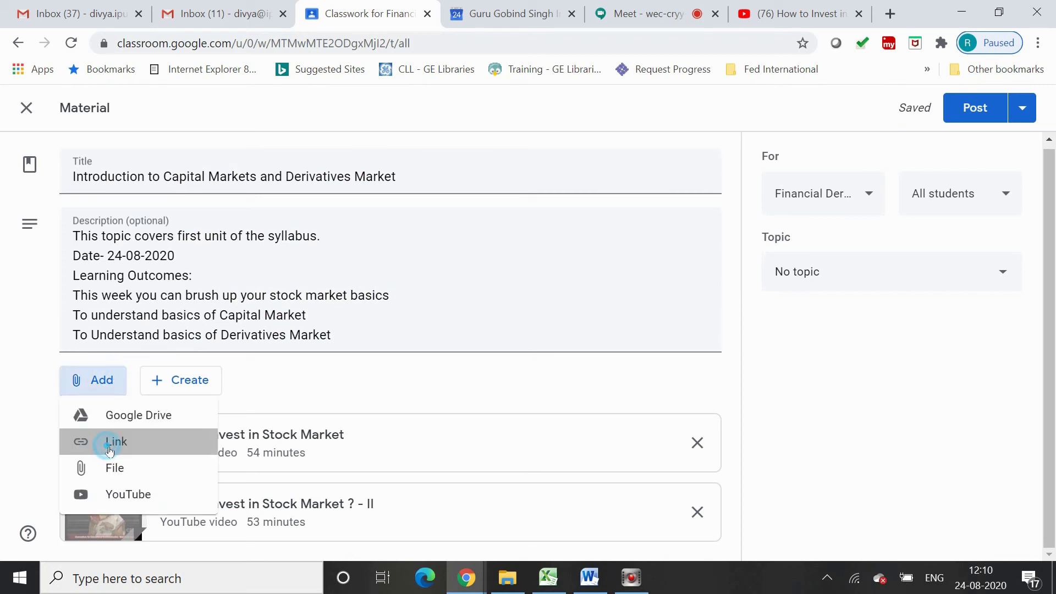
pyautogui.click(890, 13)
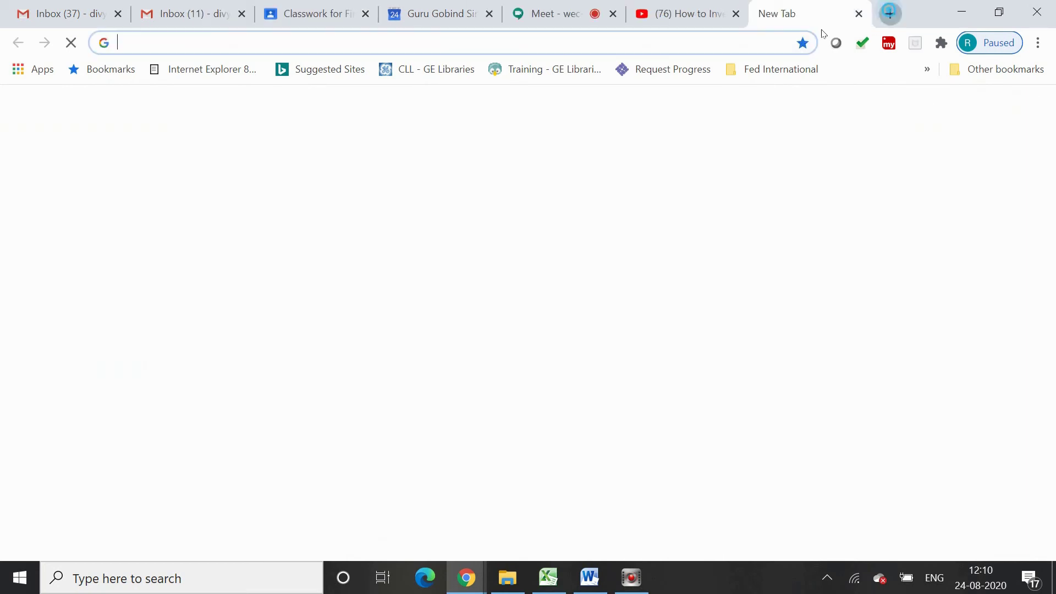
# Go to nseindia.com, open Market Data > Derivatives Market, and copy the Equity Derivatives page URL
pyautogui.write('www.')
pyautogui.click(690, 49)
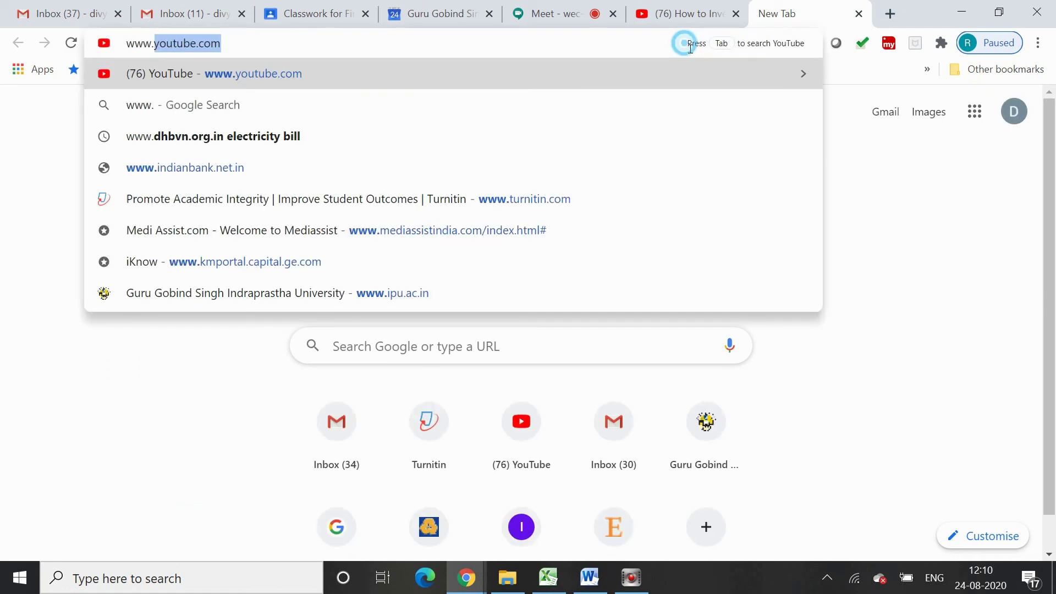
pyautogui.write('nse')
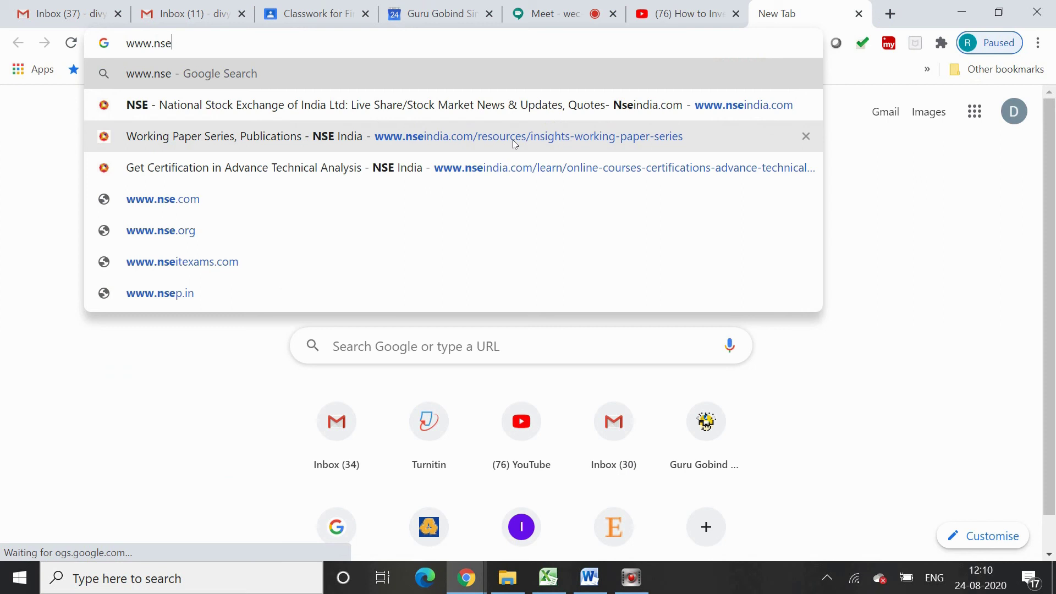
pyautogui.click(444, 110)
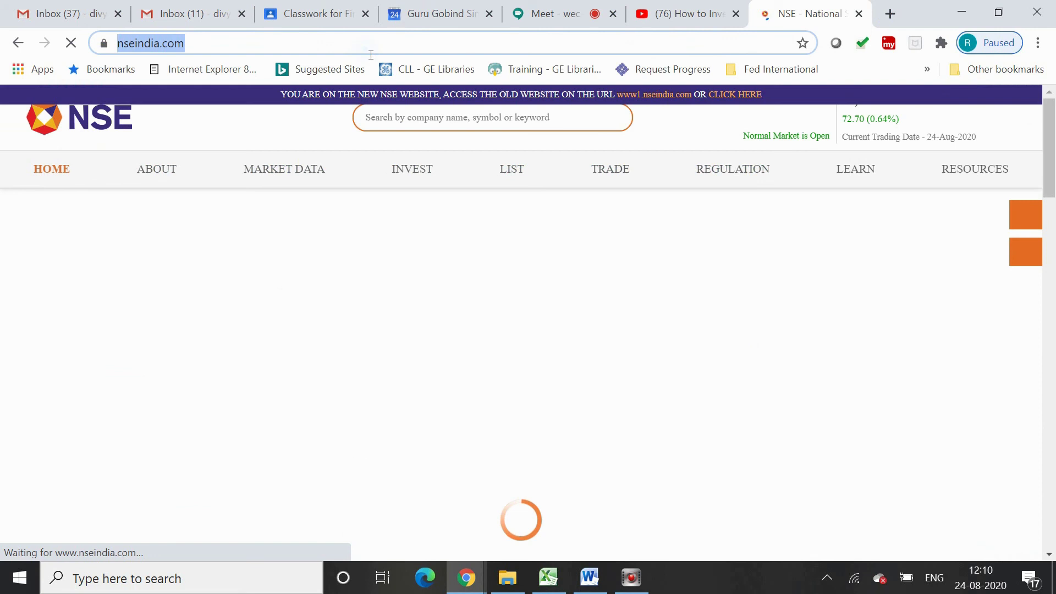
pyautogui.click(668, 285)
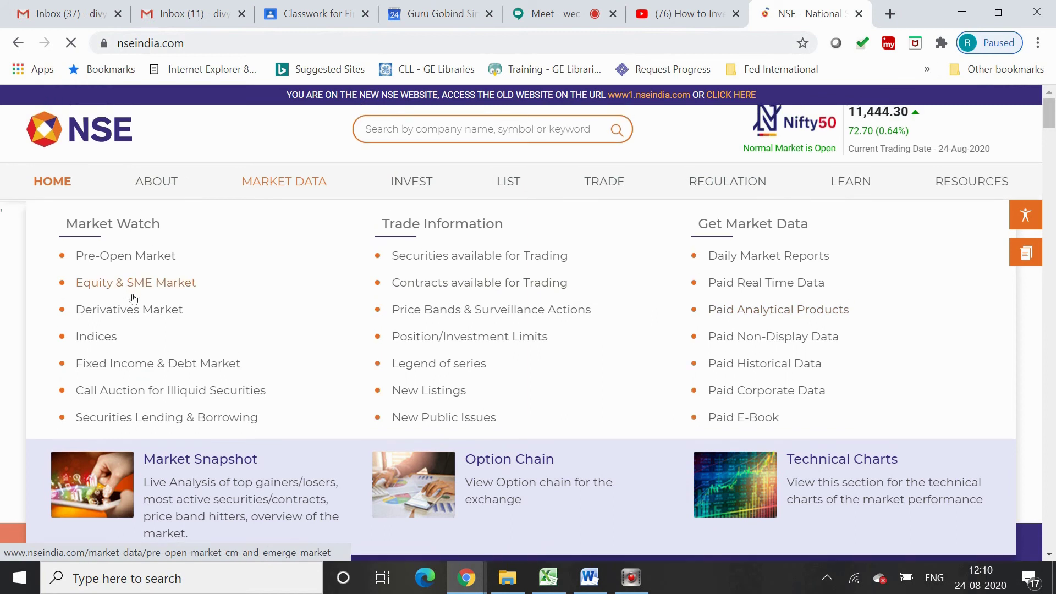
pyautogui.click(131, 319)
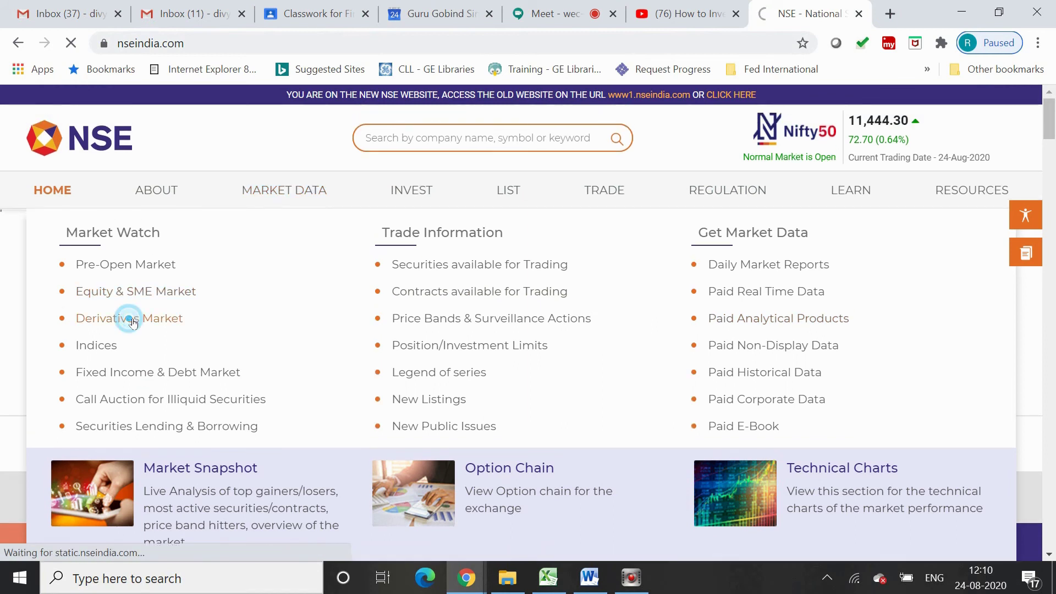
pyautogui.click(224, 43)
pyautogui.hotkey('ctrl', 'c')
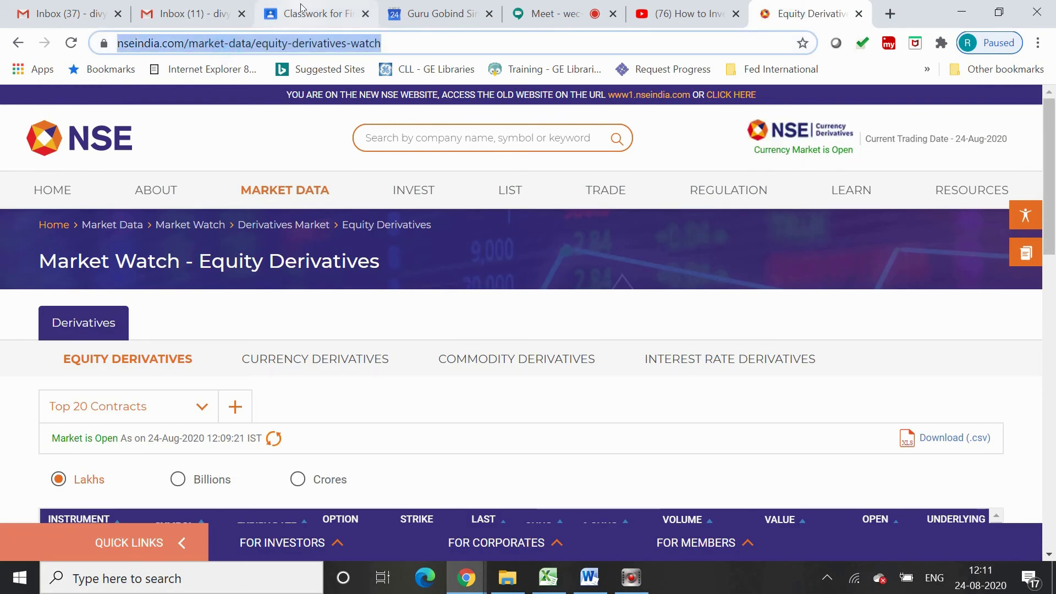
# Paste the NSE Equity Derivatives watch link as an attachment and post the material
pyautogui.click(301, 7)
pyautogui.click(476, 339)
pyautogui.hotkey('ctrl', 'v')
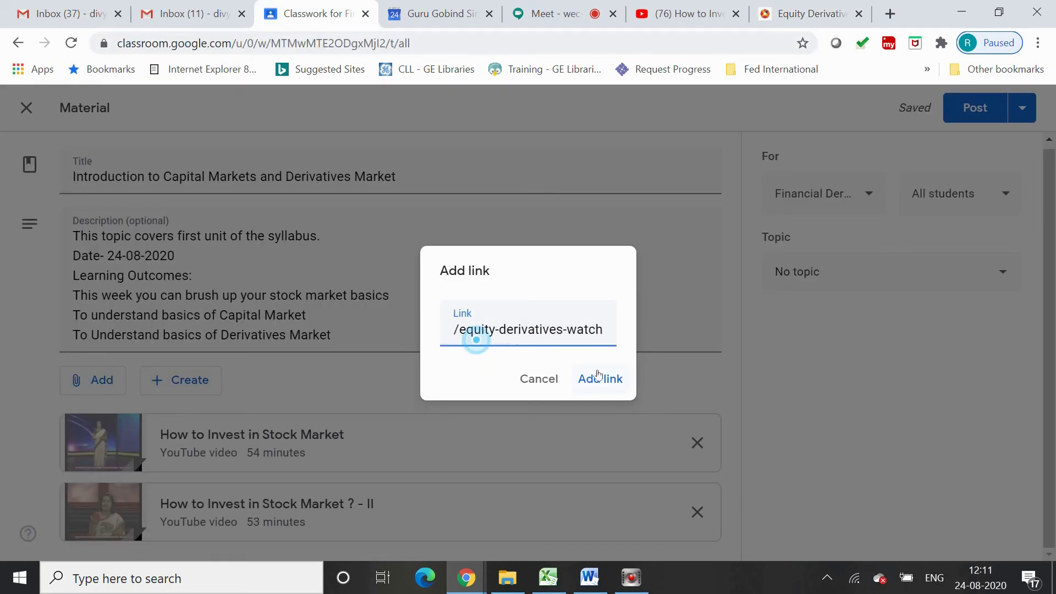
pyautogui.click(598, 375)
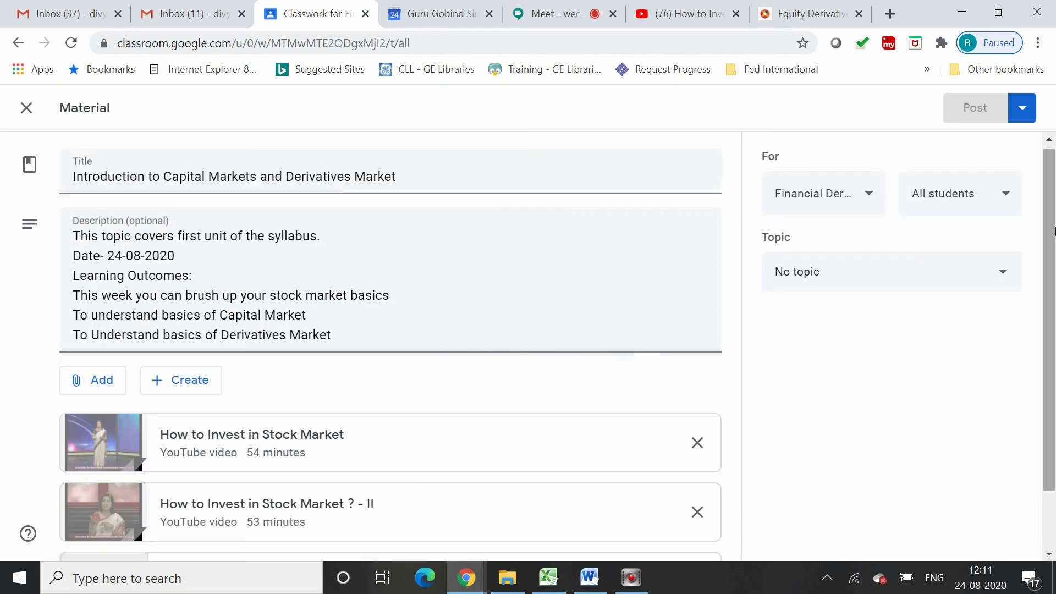
pyautogui.moveTo(1055, 232); pyautogui.dragTo(1054, 348)
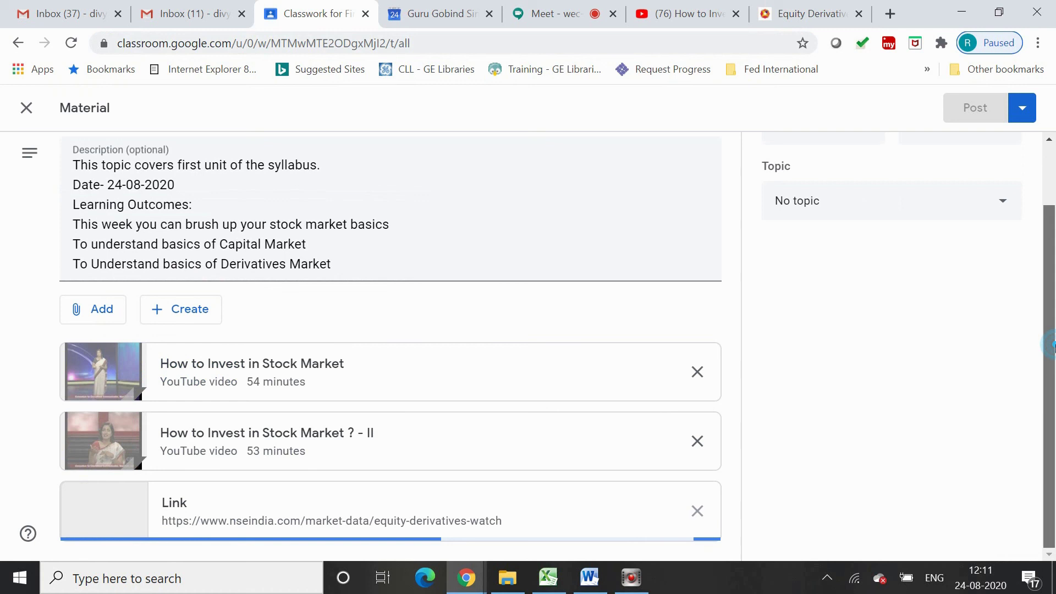
pyautogui.moveTo(1054, 346); pyautogui.dragTo(1051, 269)
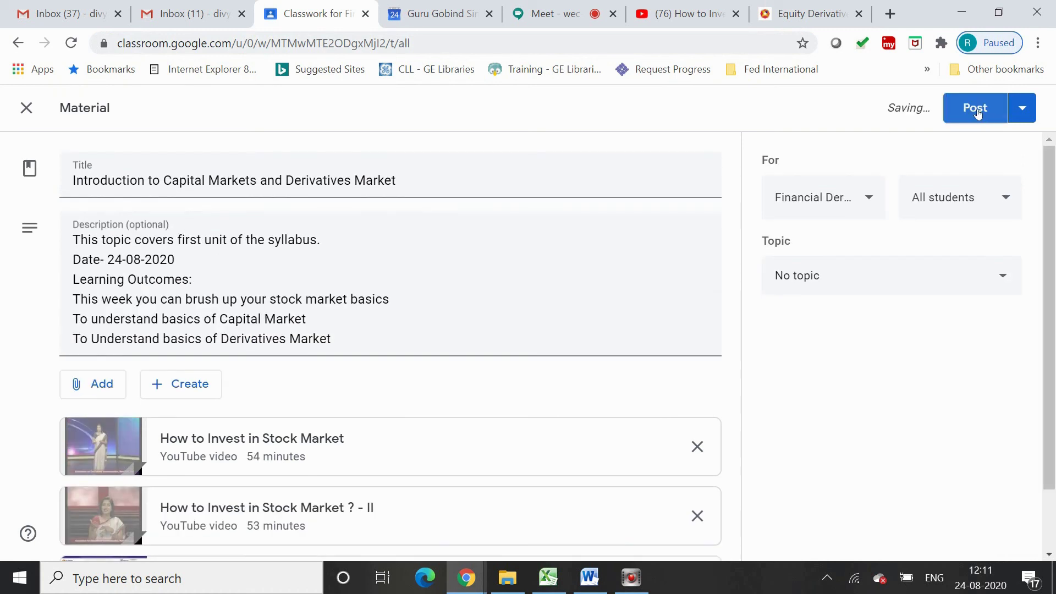
pyautogui.click(975, 108)
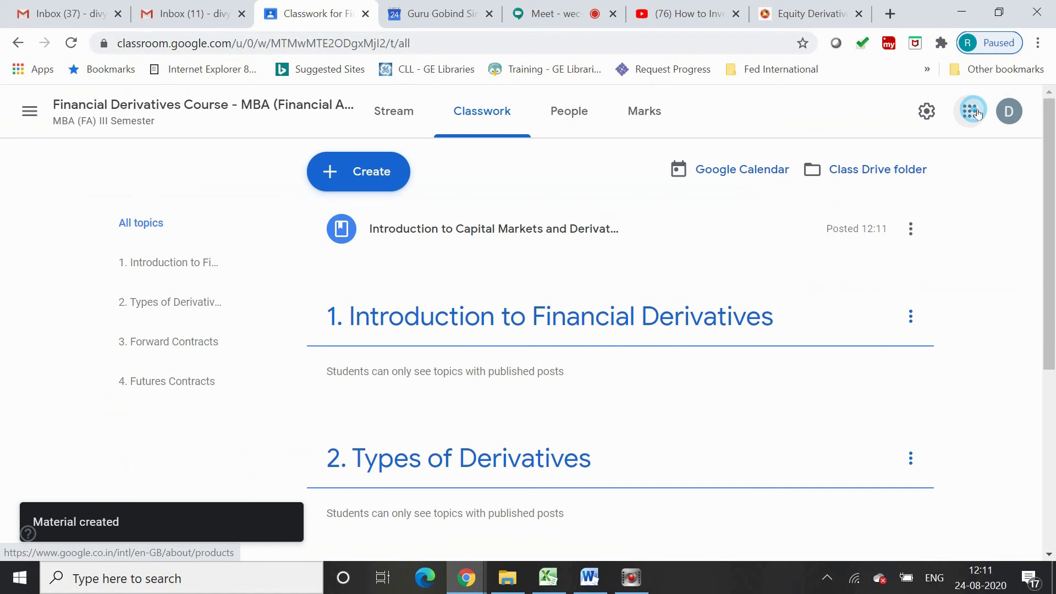
# Drag the 'Introduction to Capital Markets and Derivatives Market' post into '1. Introduction to Financial Derivatives'
pyautogui.click(601, 232)
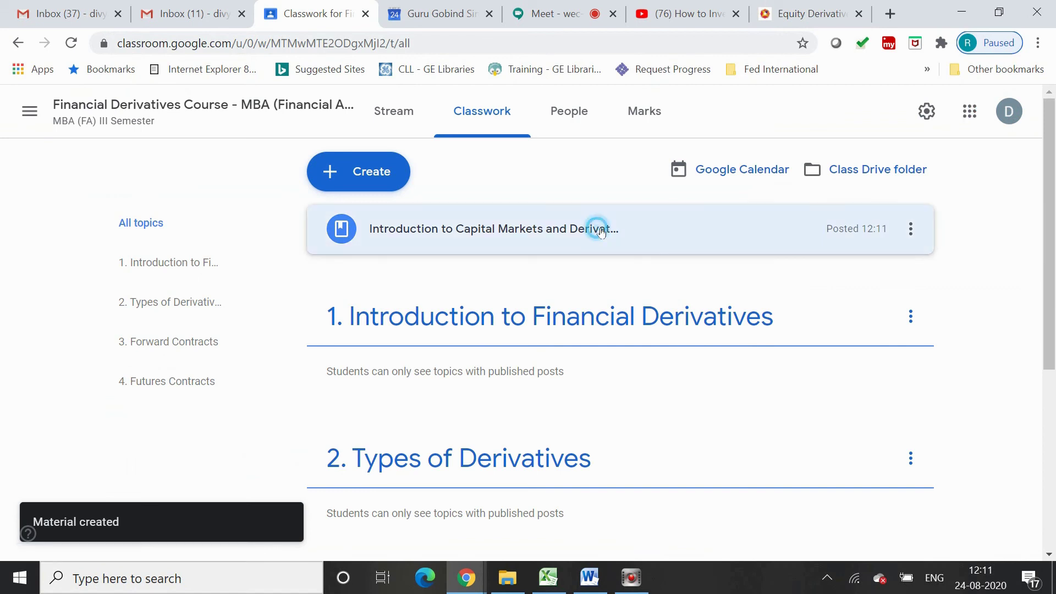
pyautogui.moveTo(601, 232); pyautogui.dragTo(586, 326)
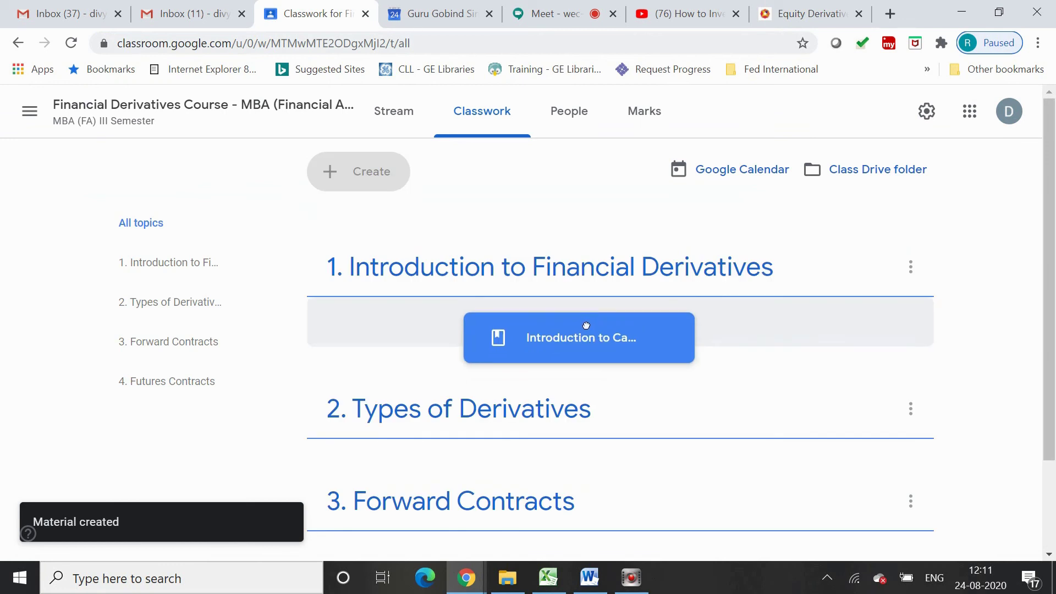
pyautogui.moveTo(586, 326); pyautogui.dragTo(583, 317)
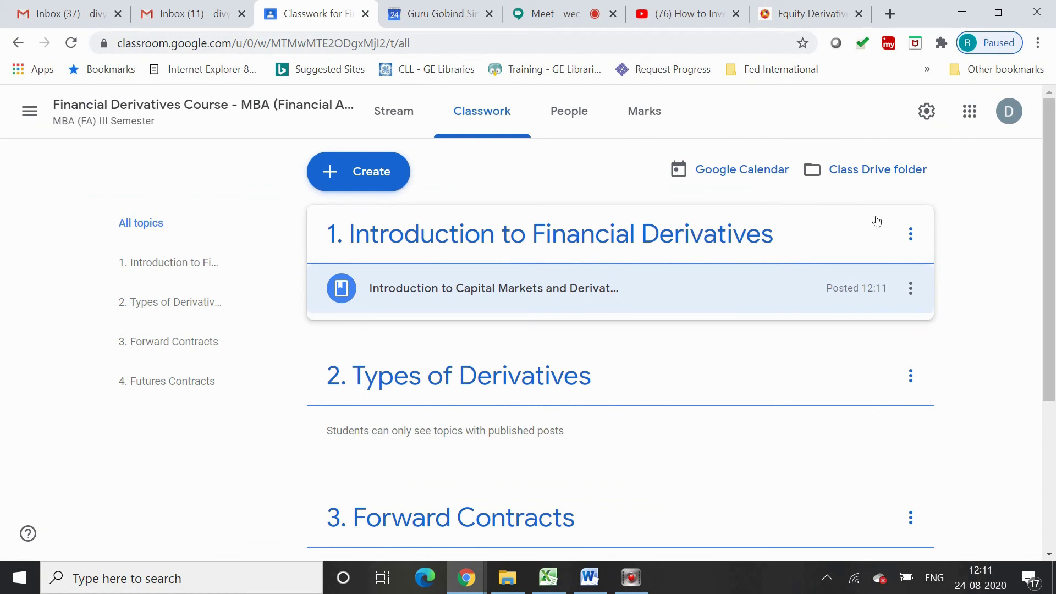
pyautogui.moveTo(1050, 279); pyautogui.dragTo(1051, 292)
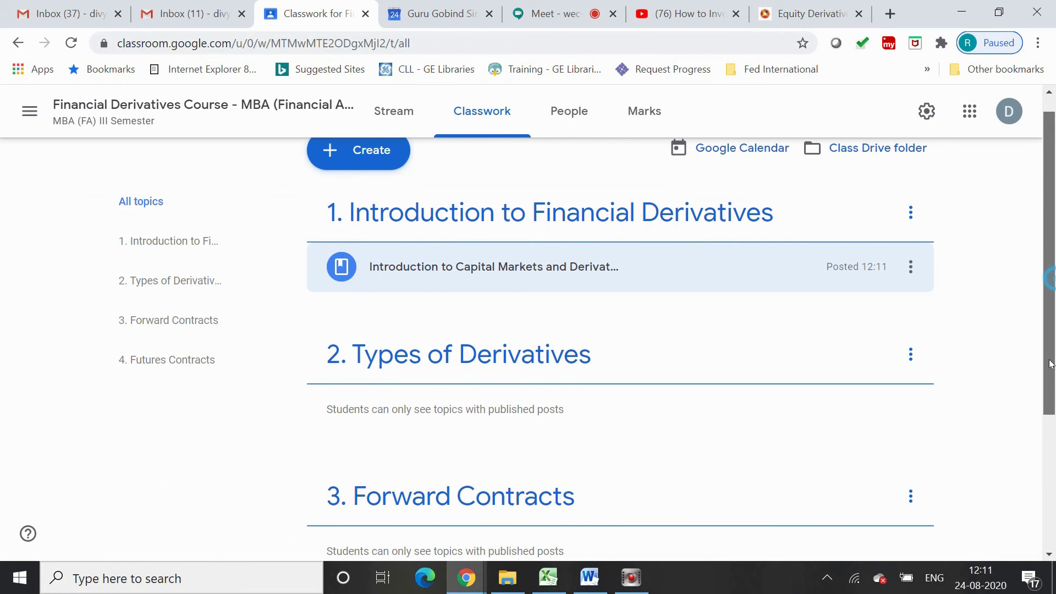
pyautogui.moveTo(1050, 364); pyautogui.dragTo(1054, 218)
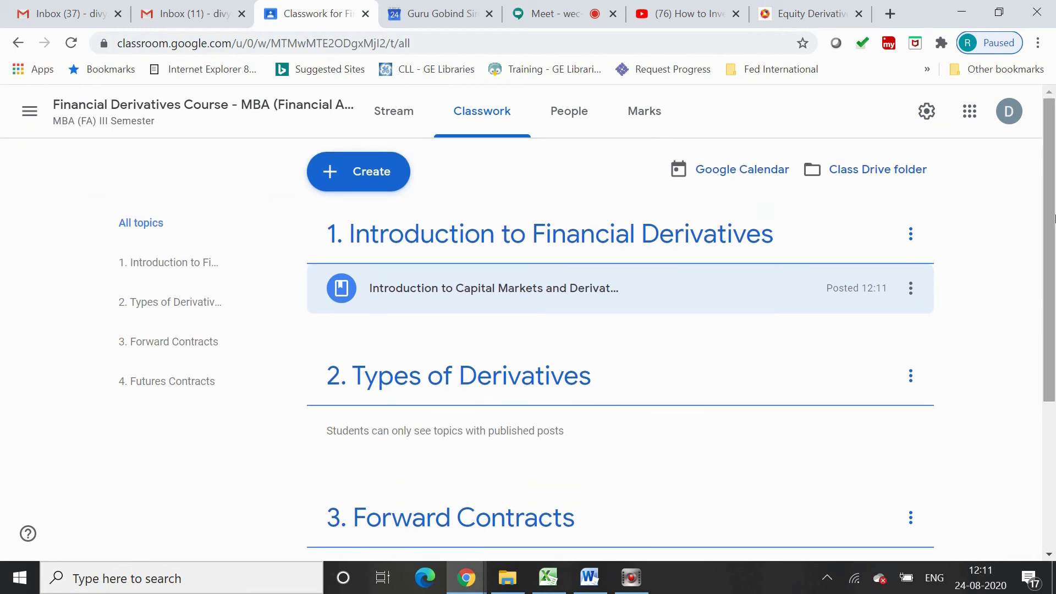
# Create a new multiple-choice question titled 'Attendance'
pyautogui.click(376, 174)
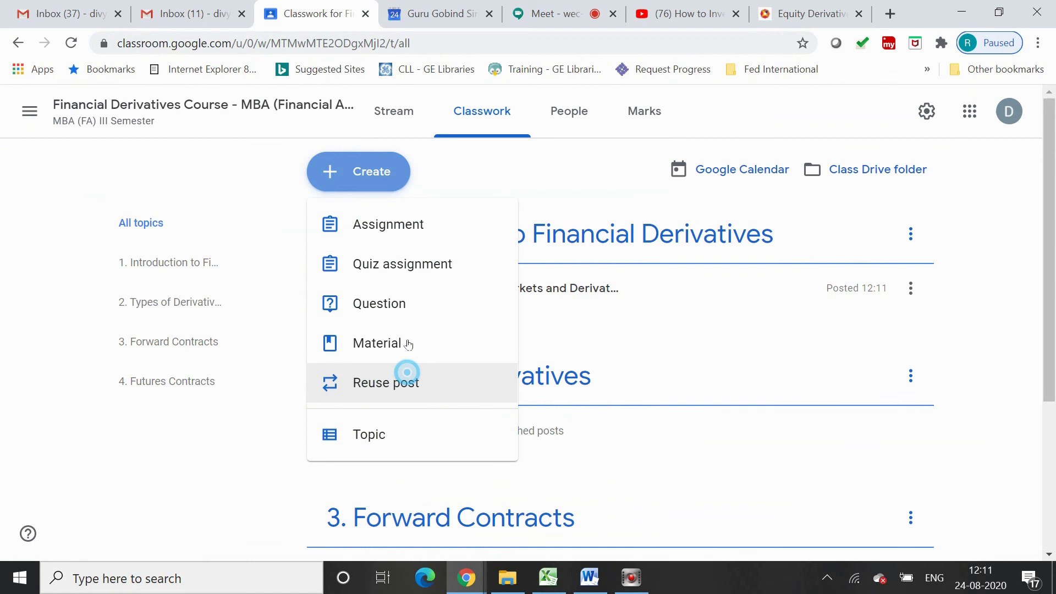
pyautogui.click(372, 308)
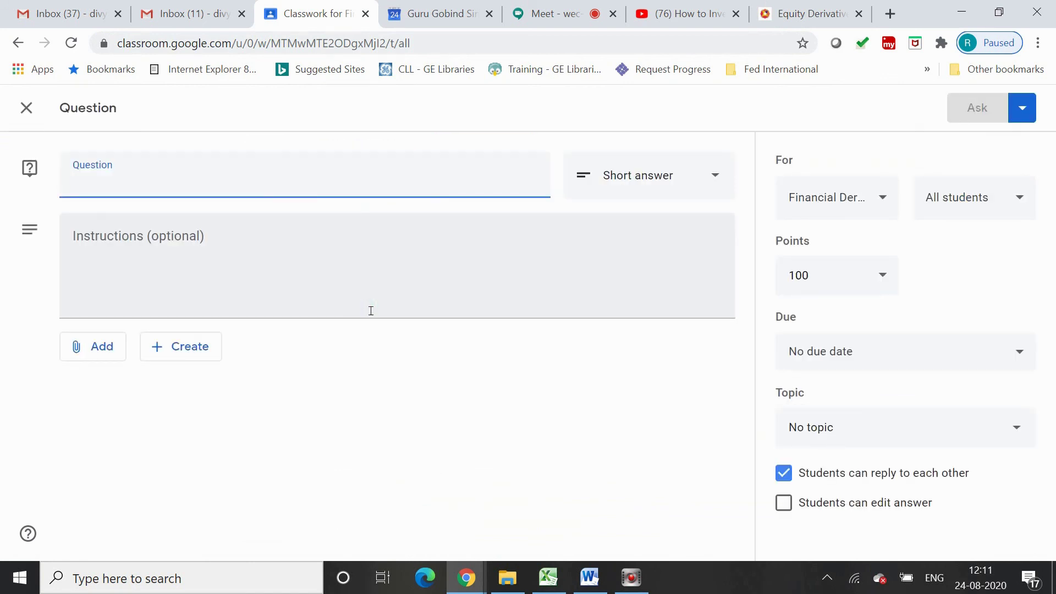
pyautogui.write('Att')
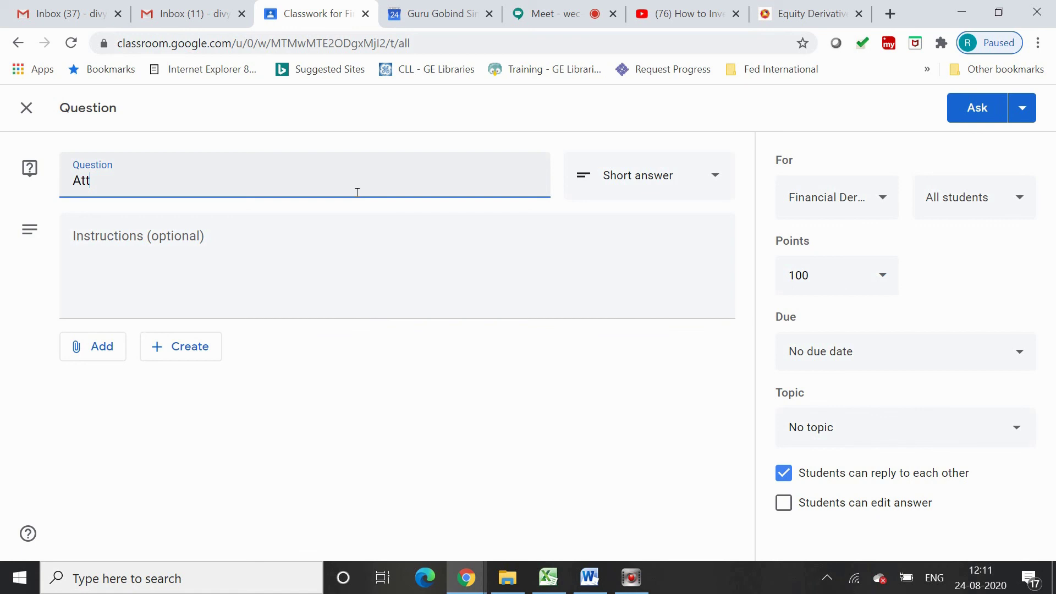
pyautogui.write('endance')
pyautogui.click(667, 177)
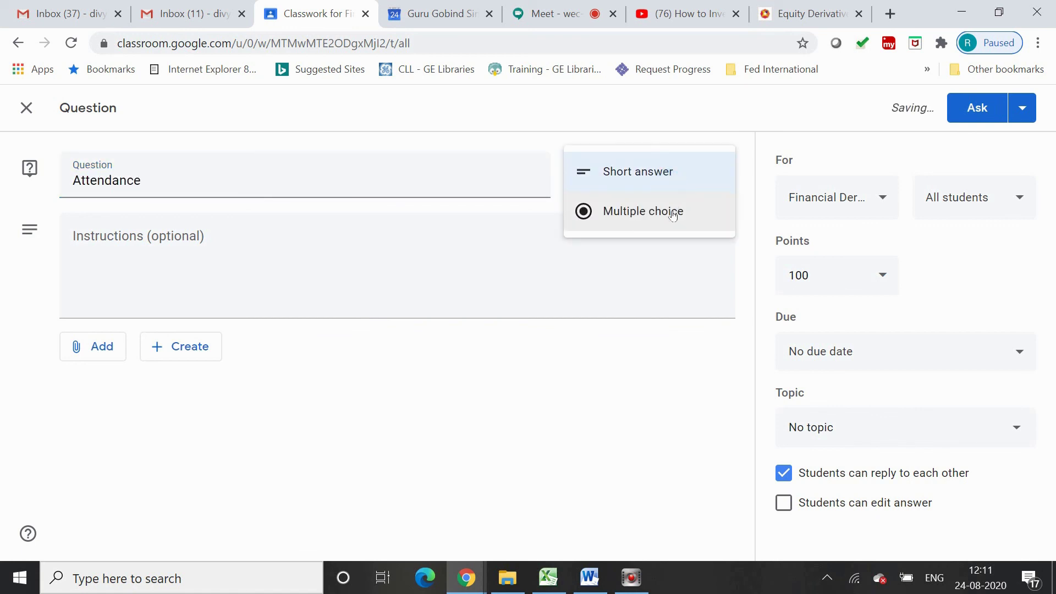
pyautogui.click(672, 215)
# Add instructions 'Please mark your attendance' and first option 'I am present and learning'
pyautogui.click(428, 248)
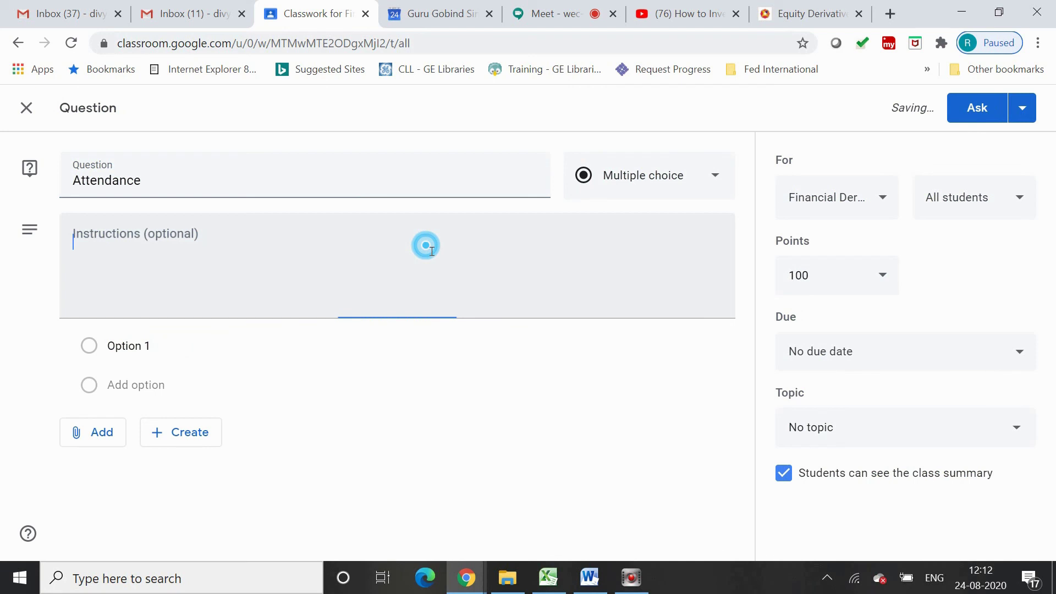
pyautogui.write('I')
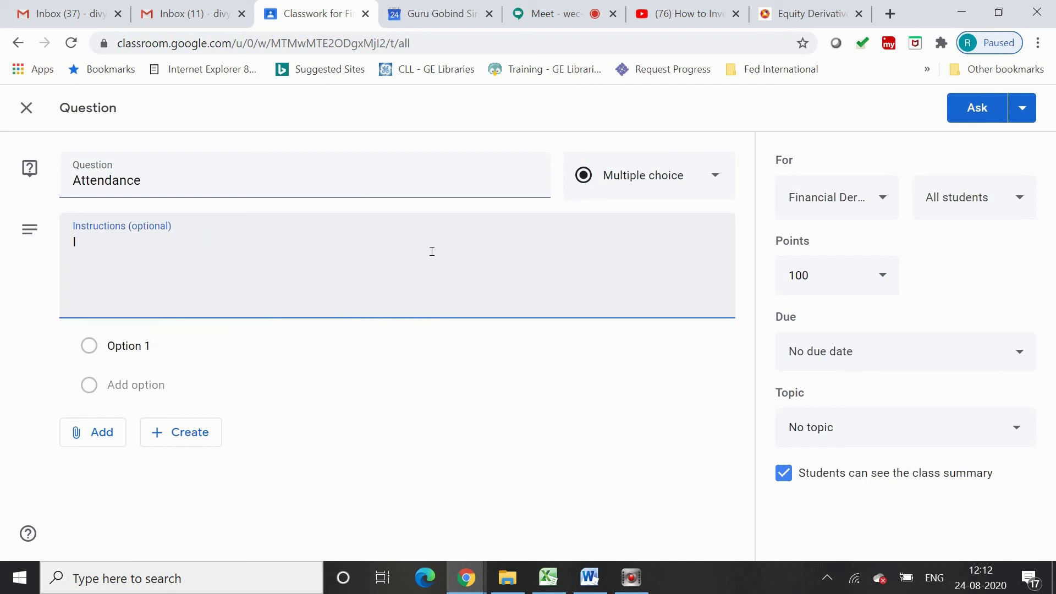
pyautogui.write(' am pre')
pyautogui.press('BackSpace')
pyautogui.press('BackSpace')
pyautogui.press('BackSpace')
pyautogui.press('BackSpace')
pyautogui.press('BackSpace')
pyautogui.press('BackSpace')
pyautogui.press('BackSpace')
pyautogui.press('BackSpace')
pyautogui.write('Please mark your atta')
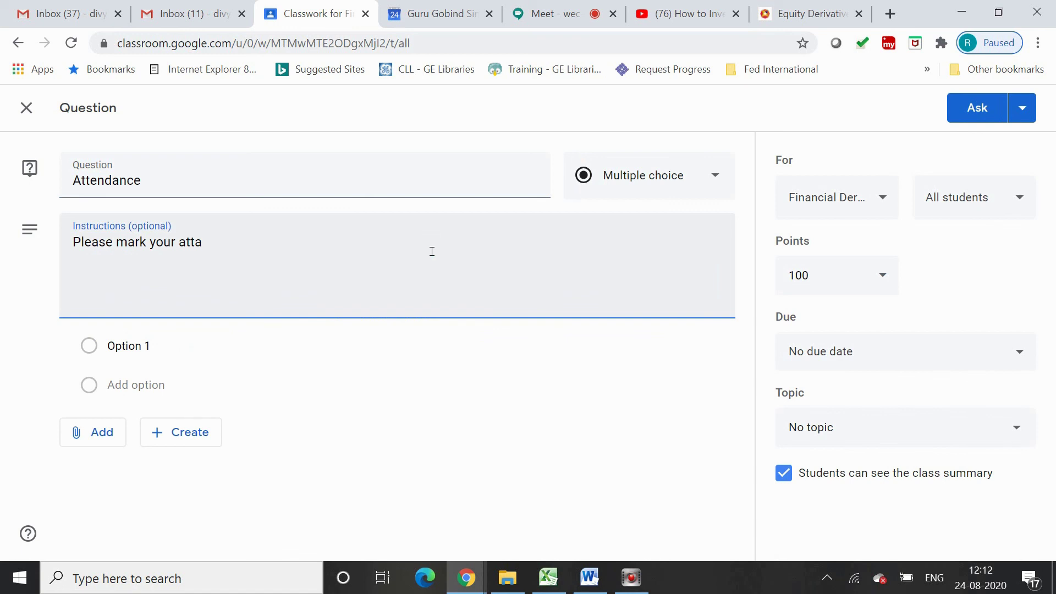
pyautogui.press('BackSpace')
pyautogui.write('endance')
pyautogui.click(137, 346)
pyautogui.write('I a')
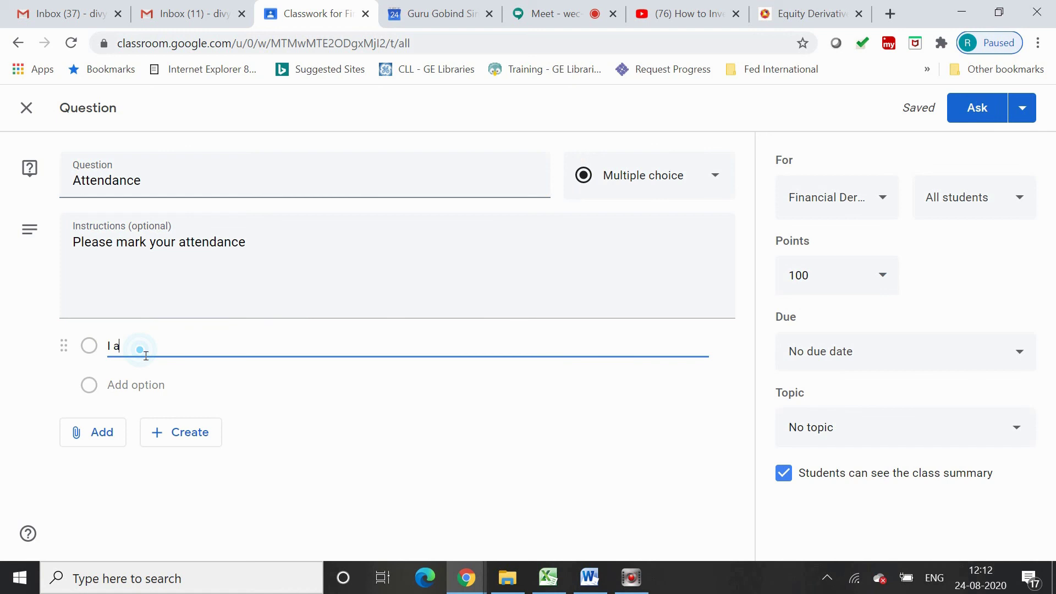
pyautogui.write('m present and learning')
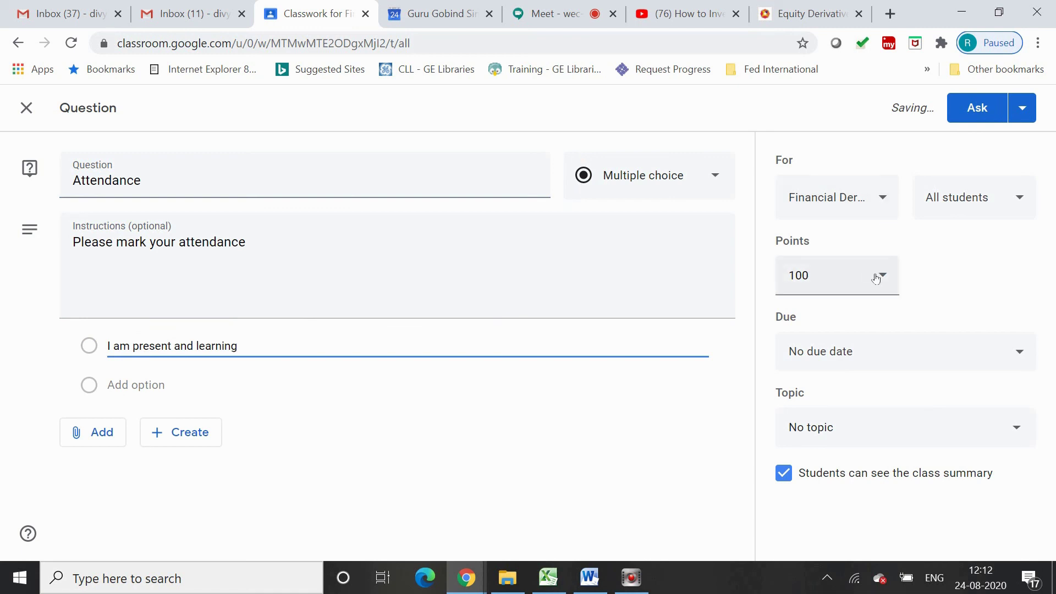
# Make the question worth 1 point, due 24 Aug 2020 at 12:55
pyautogui.click(817, 277)
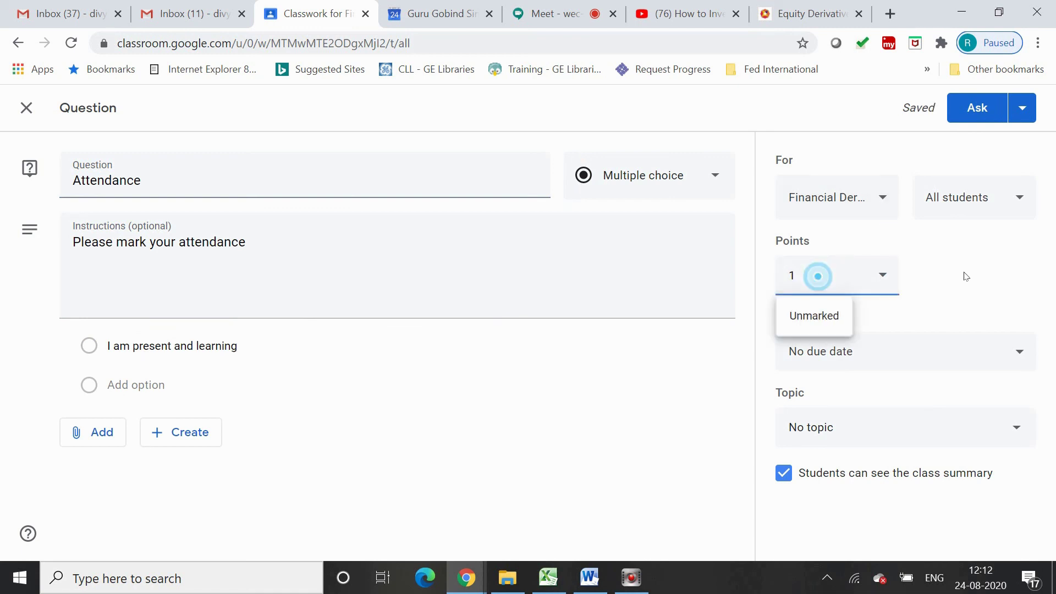
pyautogui.click(837, 358)
pyautogui.click(846, 415)
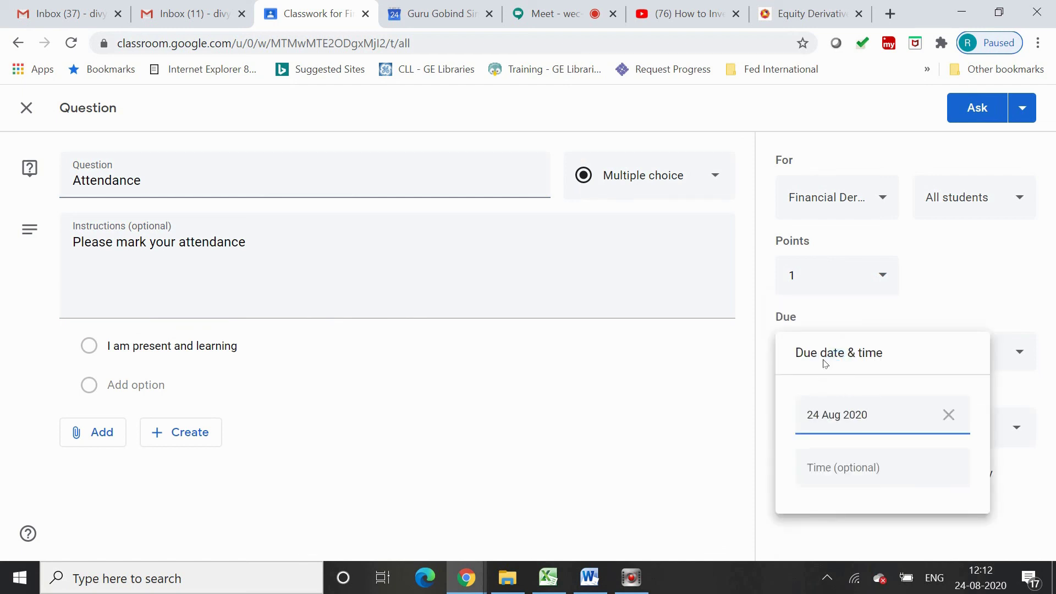
pyautogui.click(855, 468)
pyautogui.write('23:')
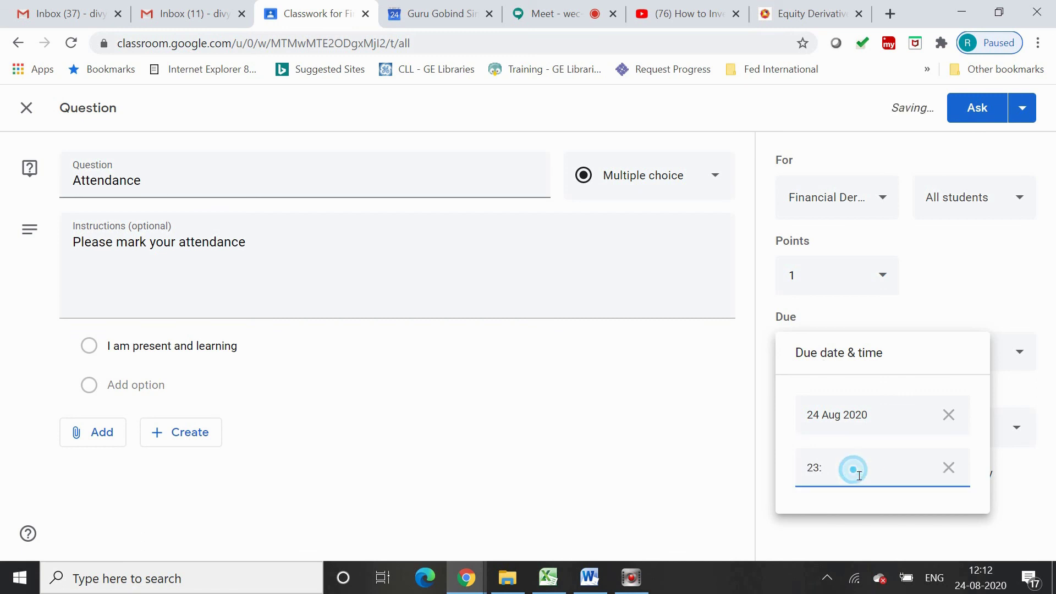
pyautogui.press('BackSpace')
pyautogui.press('BackSpace')
pyautogui.press('BackSpace')
pyautogui.write('1')
pyautogui.write('2:55')
pyautogui.click(1003, 357)
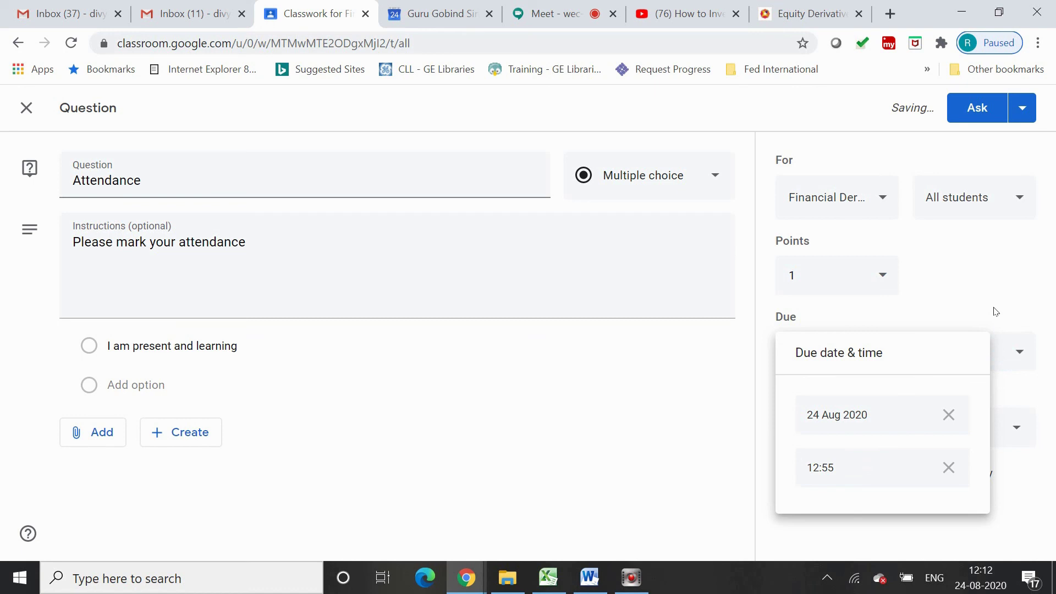
# File the question under a newly created 'Attendance' topic
pyautogui.click(856, 318)
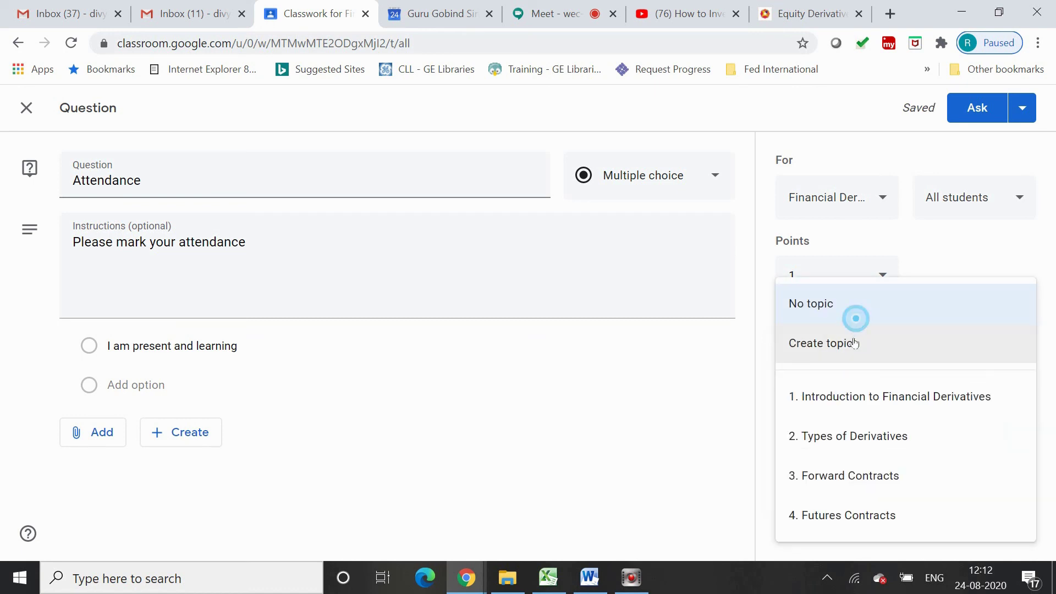
pyautogui.click(854, 343)
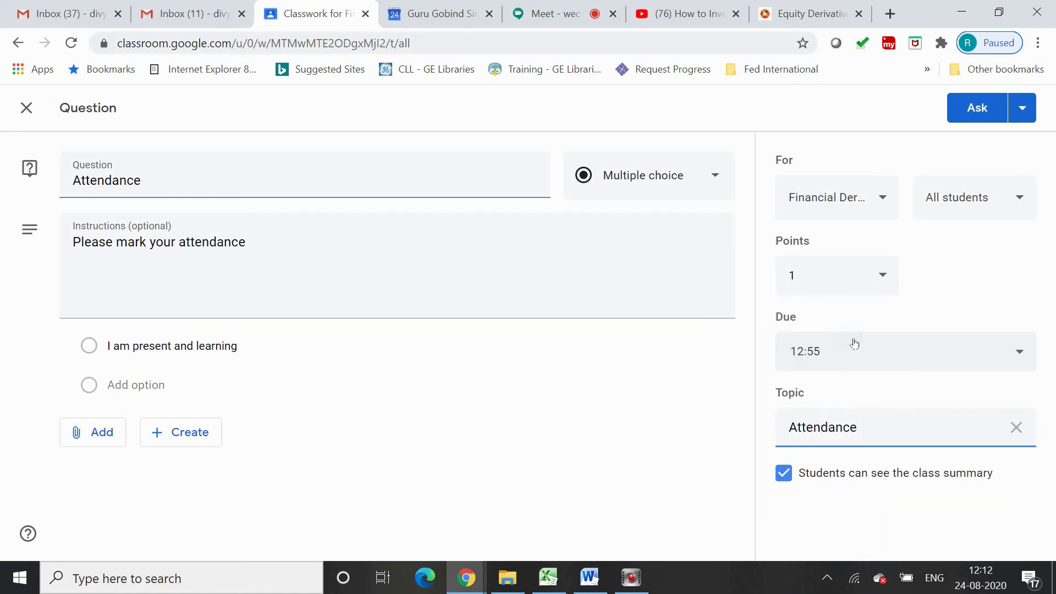
pyautogui.click(917, 399)
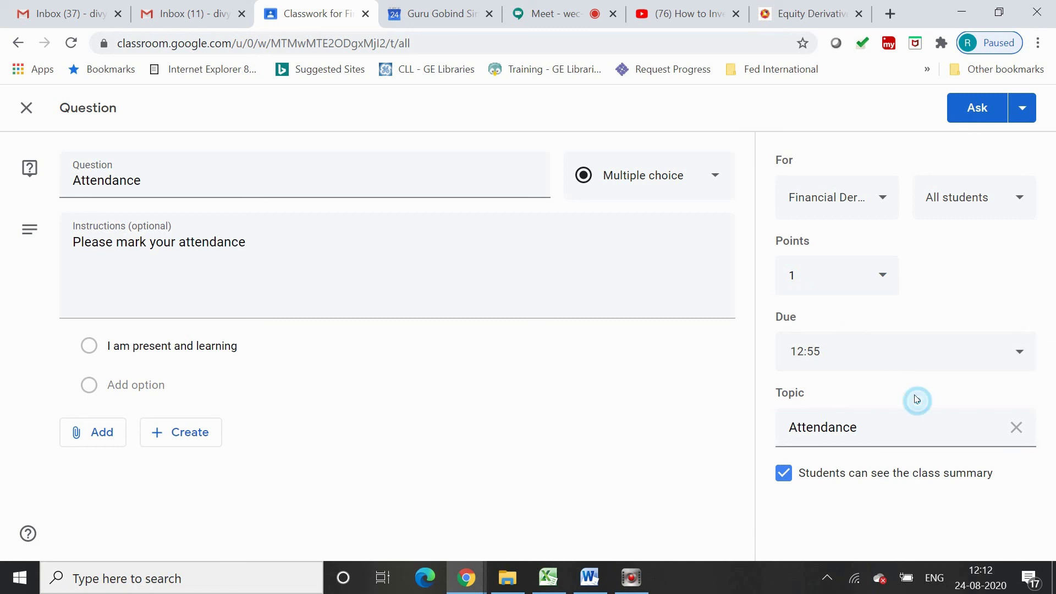
pyautogui.click(1030, 111)
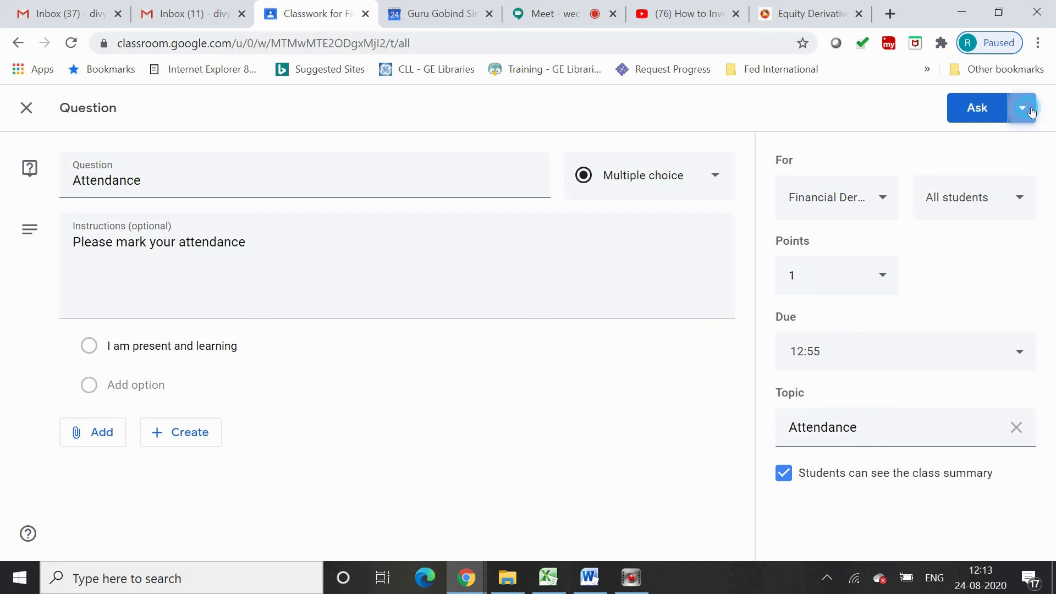
# Schedule the Attendance question to post later, on 24 Aug 2020 at 12:30
pyautogui.click(975, 149)
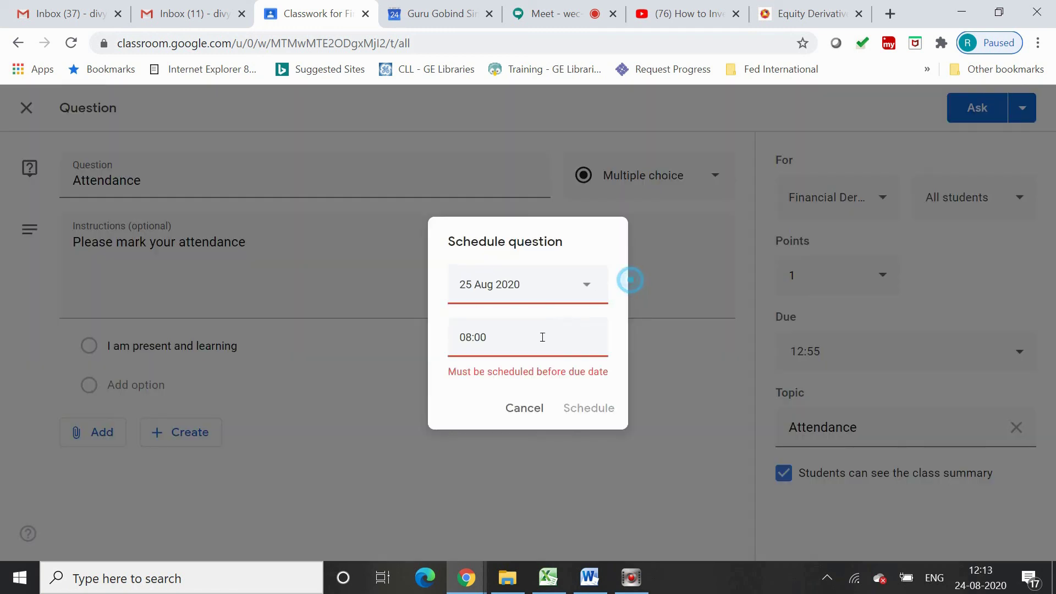
pyautogui.click(476, 337)
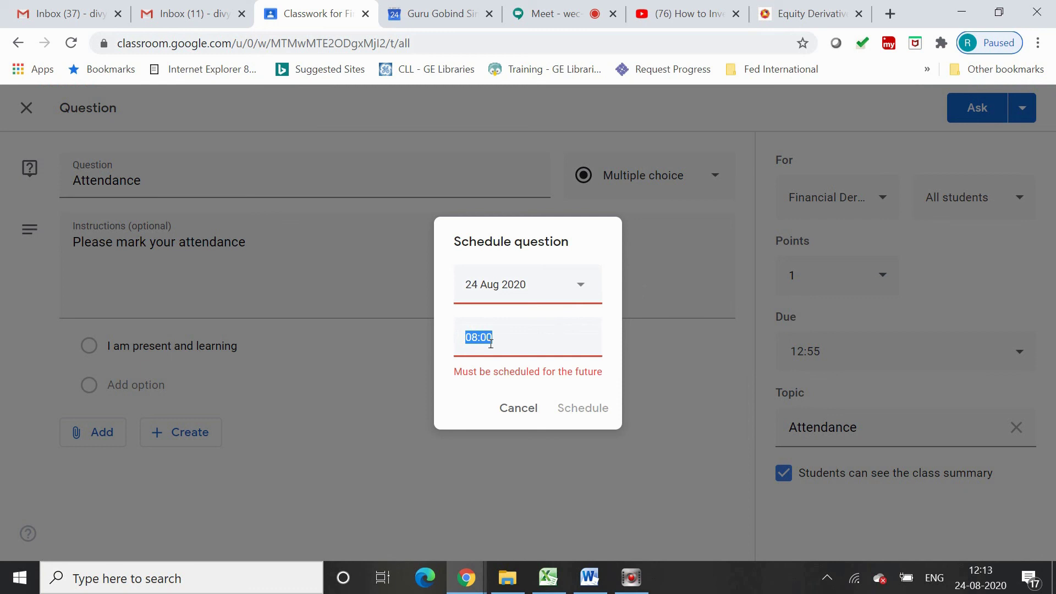
pyautogui.write('12:30')
pyautogui.click(583, 407)
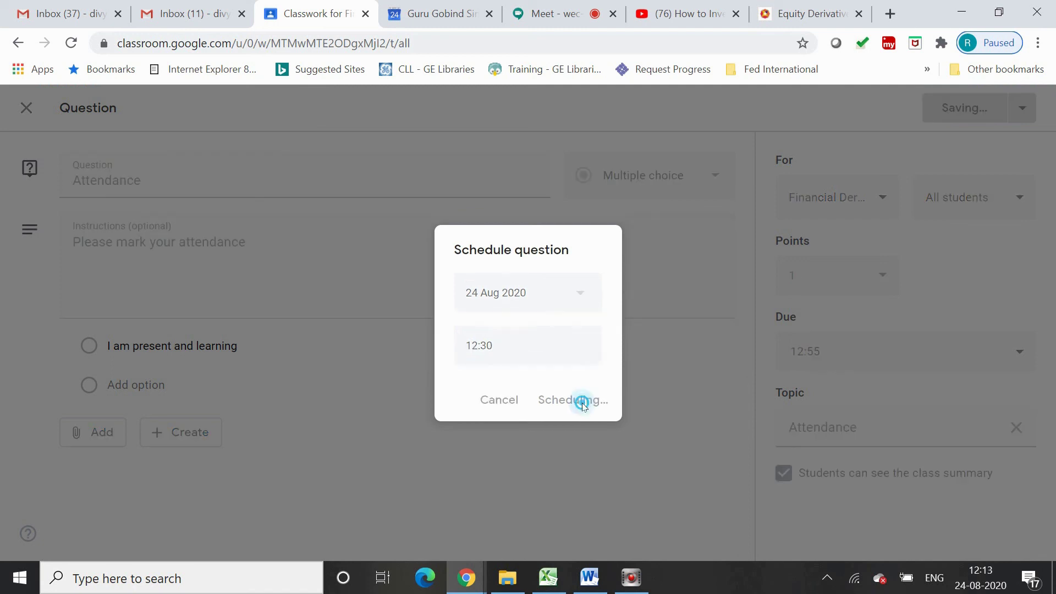